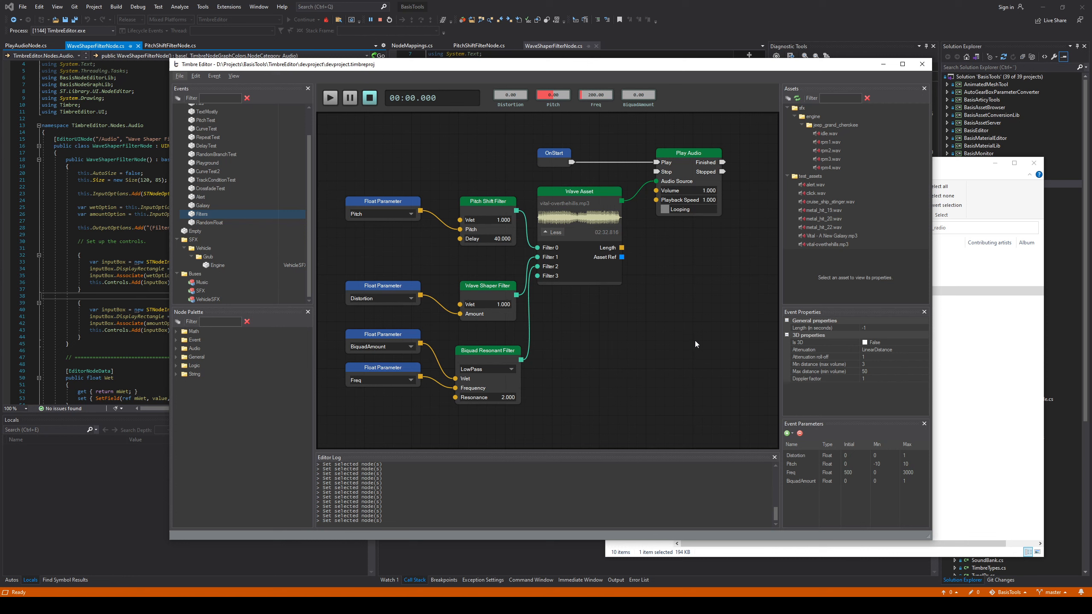
Narrow the Events and Node Palette panels slightly and start playback of the Filters event
drag(315, 231, 309, 231)
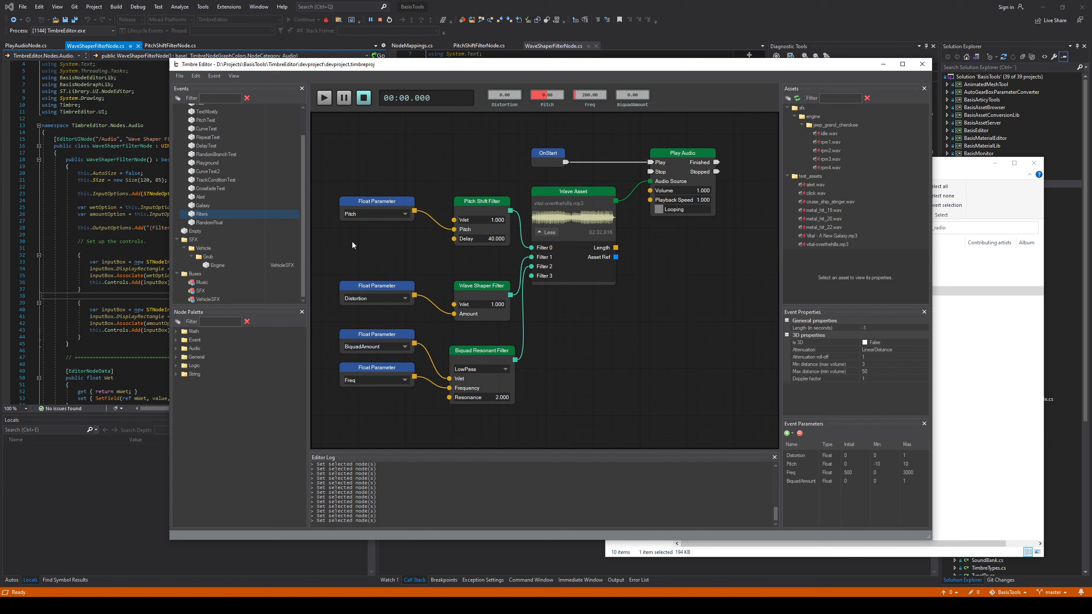
click(479, 298)
click(436, 271)
key(space)
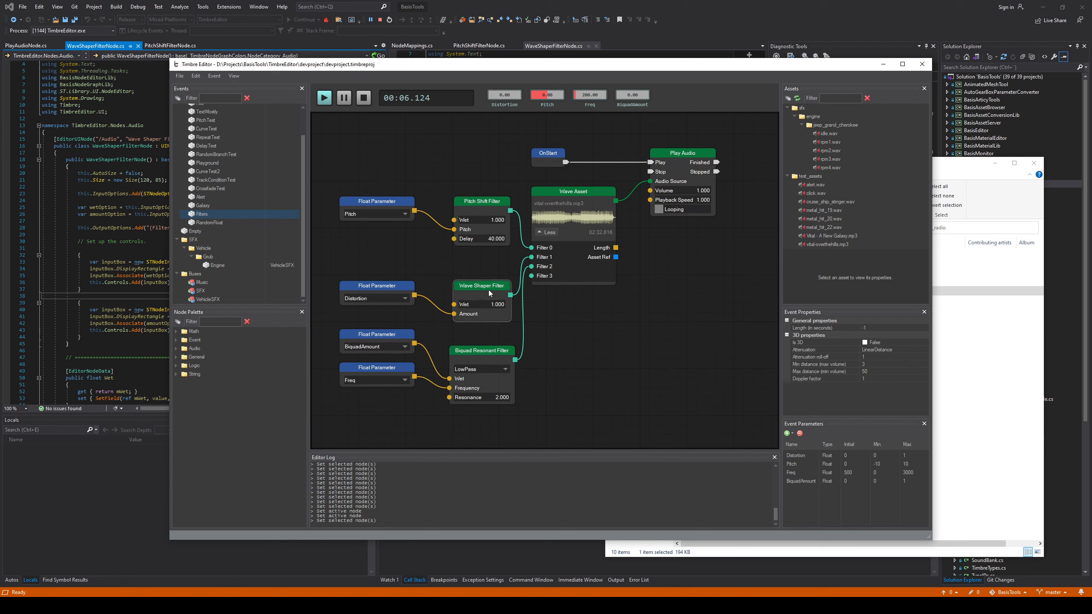
Audition the Wave Shaper Filter by varying the Distortion parameter during playback, return it to 0.00, and stop playback
click(466, 284)
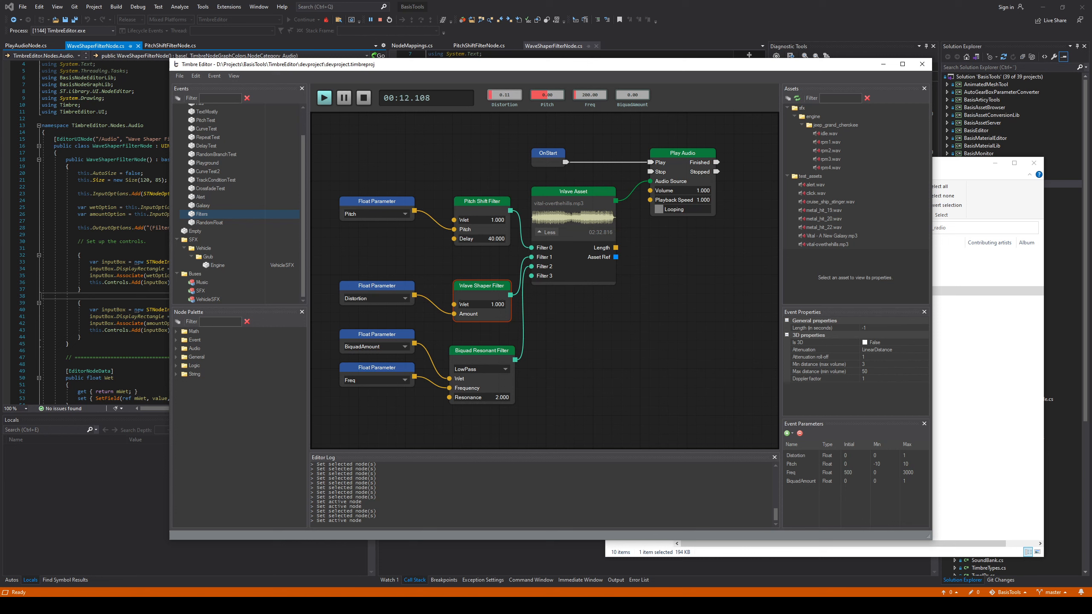
click(504, 98)
drag(504, 98, 486, 99)
key(space)
Examine the Biquad Resonant Filter node and its filter type options without changing the type
mouse_move(439, 190)
middle_down()
mouse_move(452, 175)
mouse_move(447, 190)
middle_up()
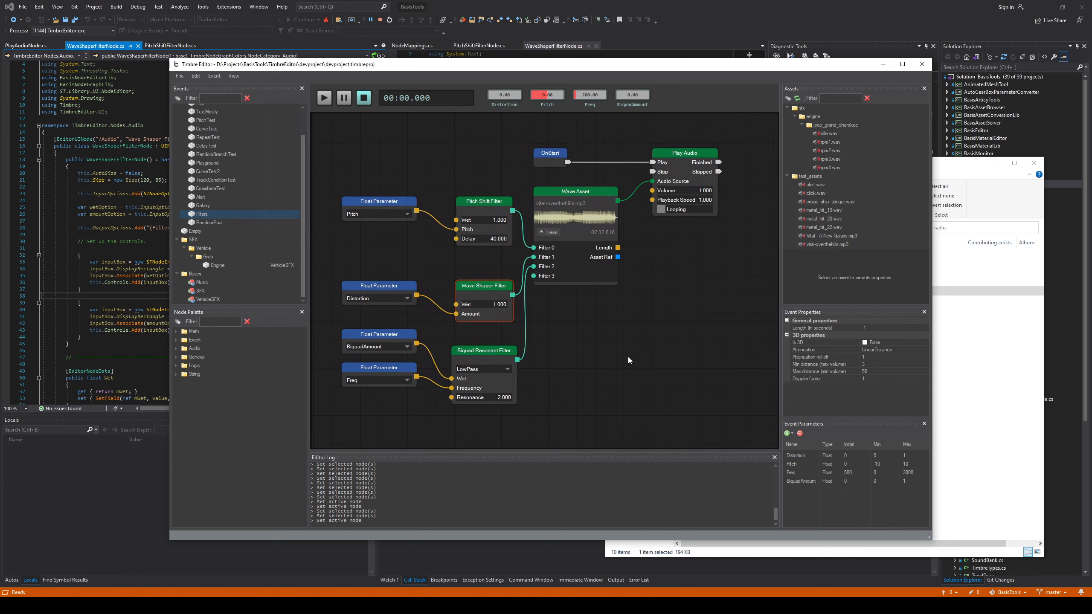
click(490, 350)
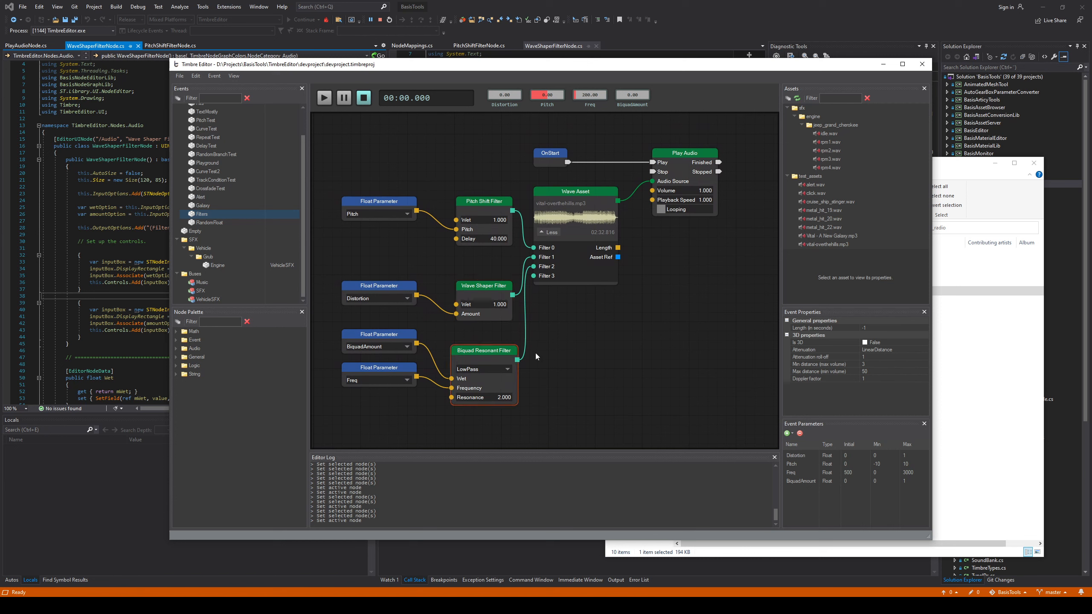
drag(531, 438, 446, 272)
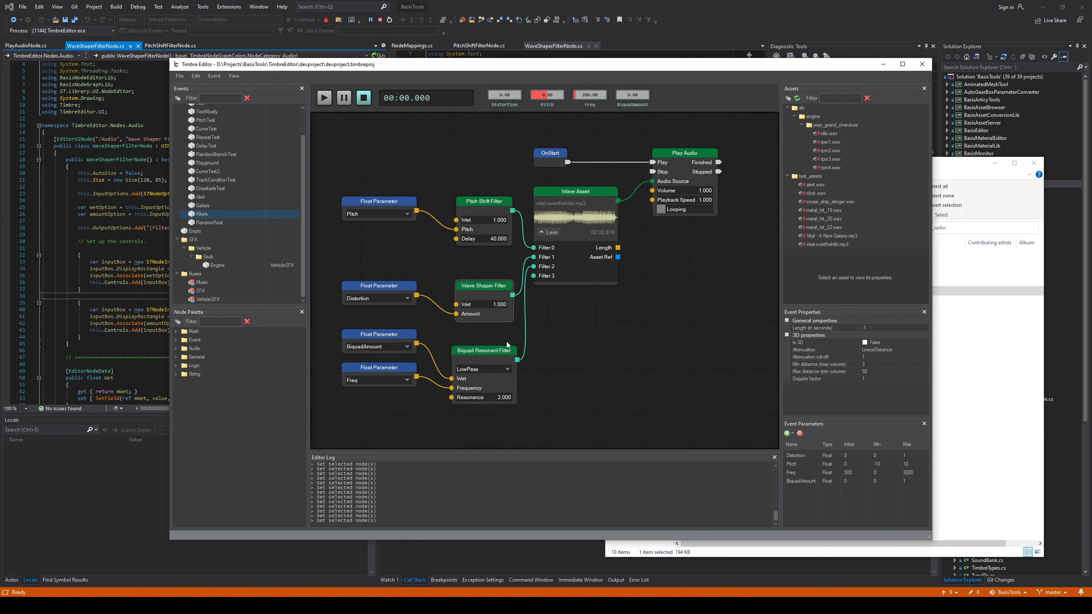
click(491, 356)
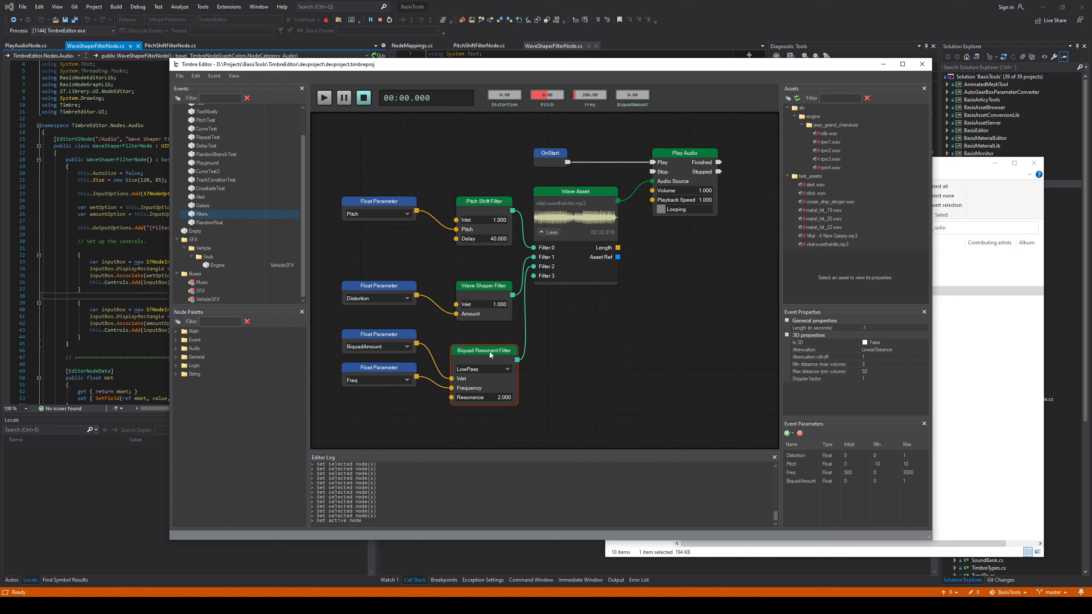
click(497, 369)
click(554, 415)
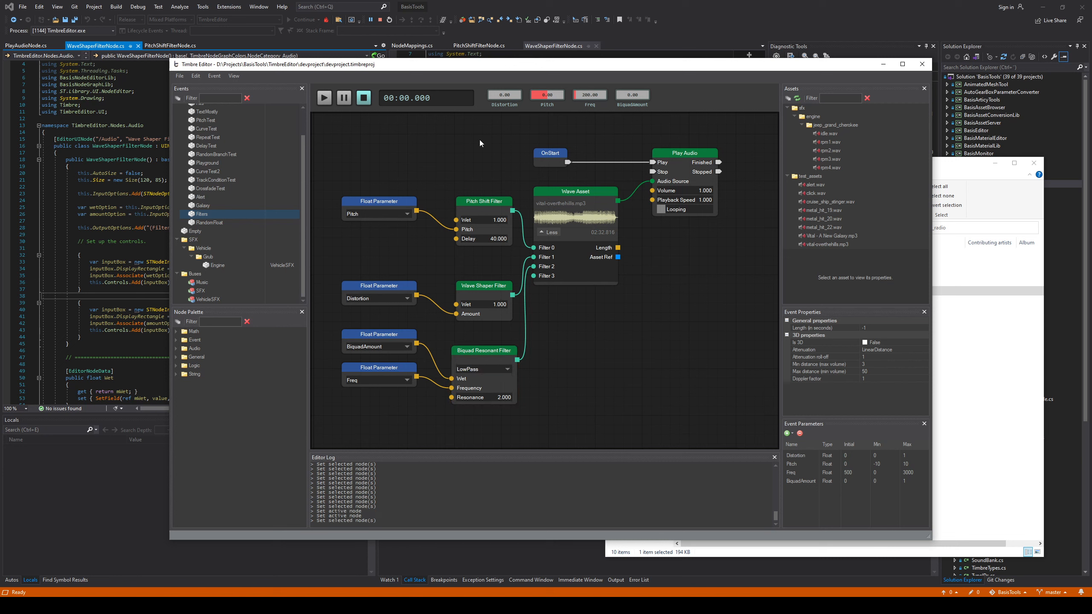
Audition the low-pass filter during playback with BiquadAmount raised to 1.00 and Freq lowered to about 130, and stop playback
key(space)
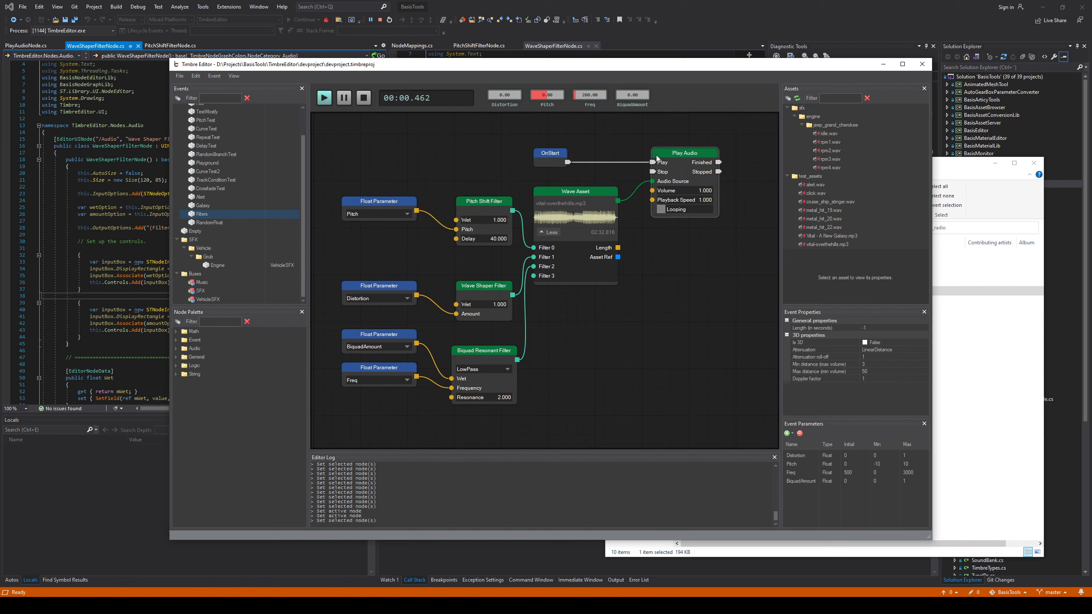
click(463, 375)
drag(624, 98, 649, 95)
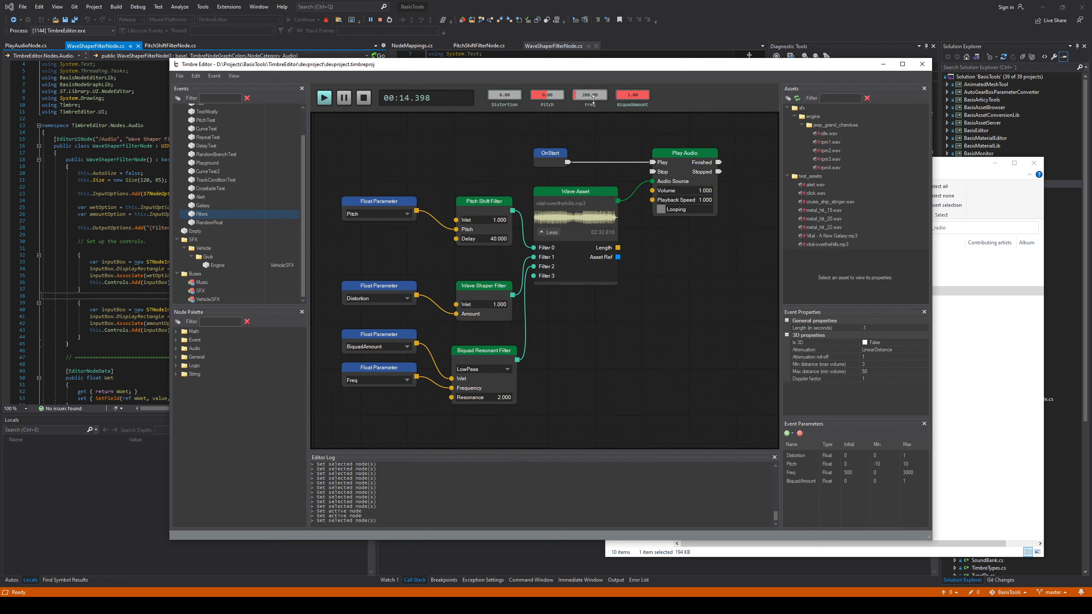
mouse_move(578, 95)
mouse_down()
mouse_move(599, 95)
mouse_move(581, 95)
mouse_up()
key(space)
Switch the Biquad Resonant Filter to HighPass and audition it while varying Freq, ending at about 930 with playback stopped
click(478, 369)
click(479, 369)
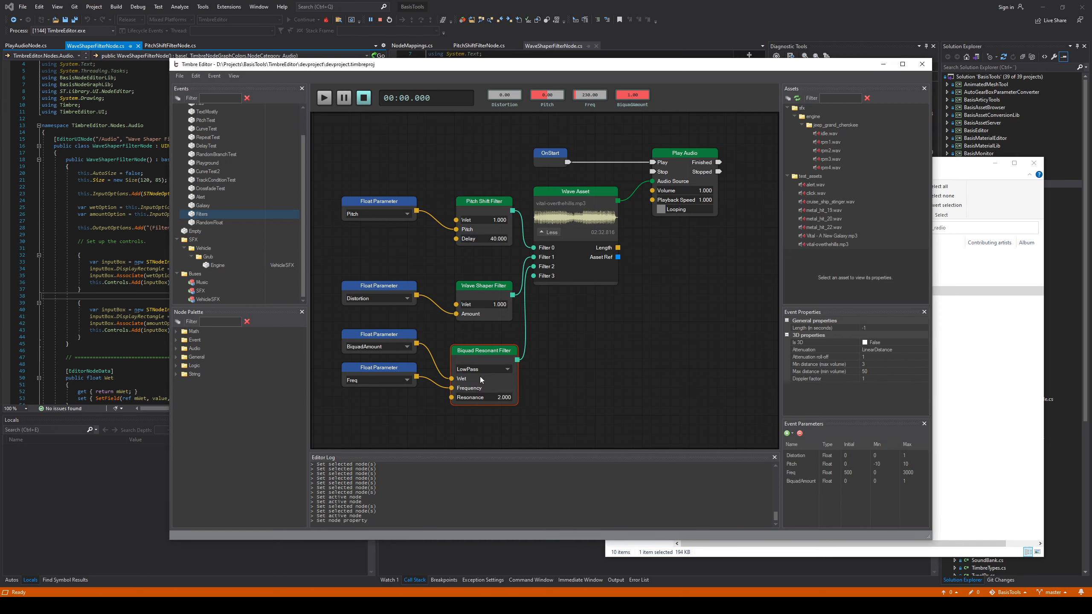
click(480, 176)
key(space)
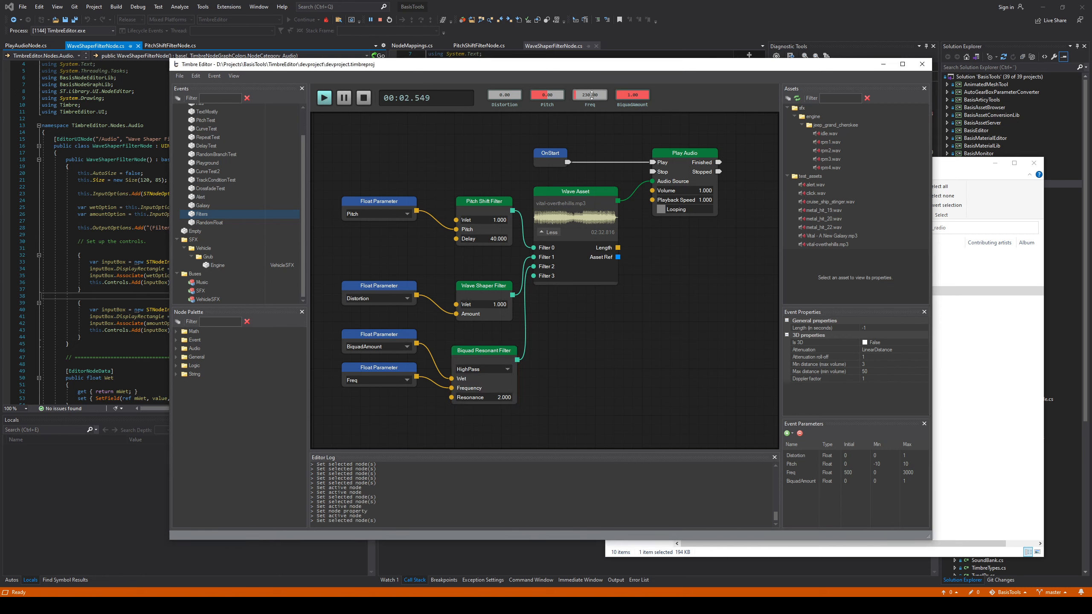
drag(592, 96, 592, 27)
drag(591, 95, 590, 140)
key(space)
drag(443, 273, 511, 408)
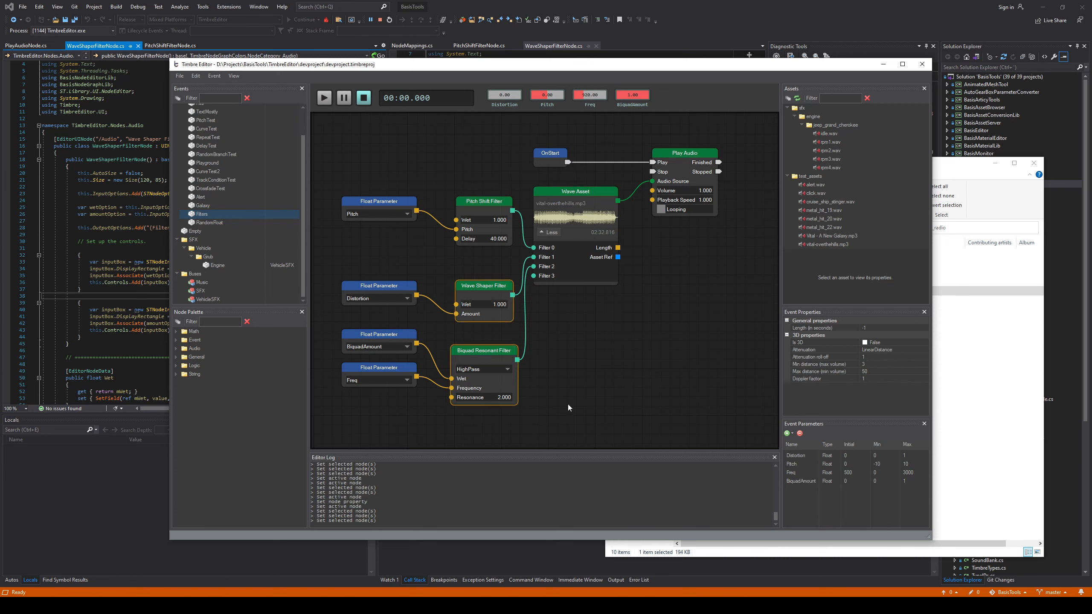
click(568, 405)
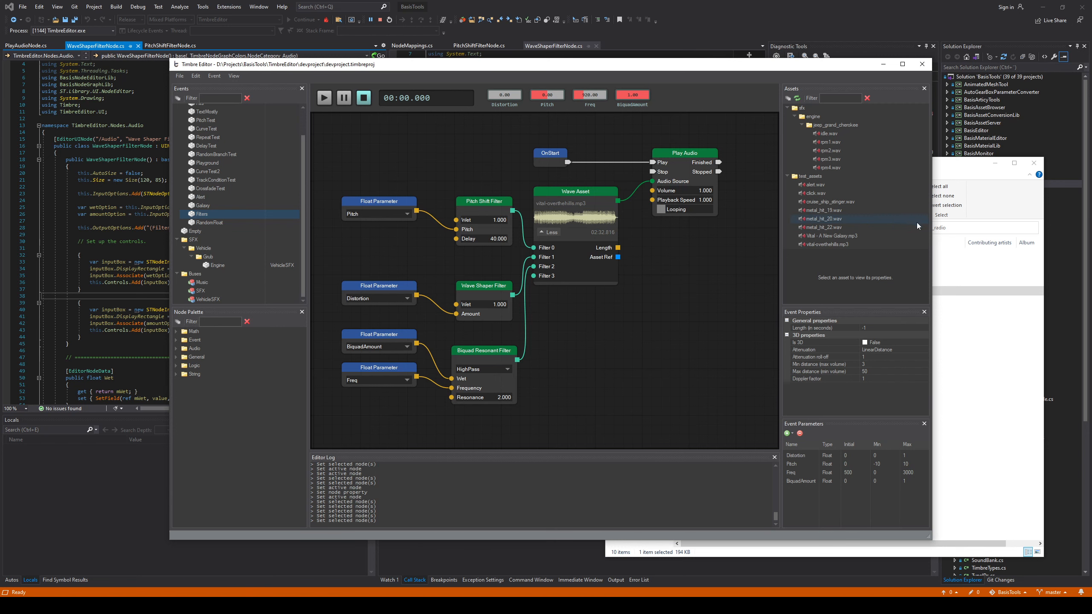
Switch to the cb_radio folder in File Explorer and look over its beep and static WAV files
click(942, 165)
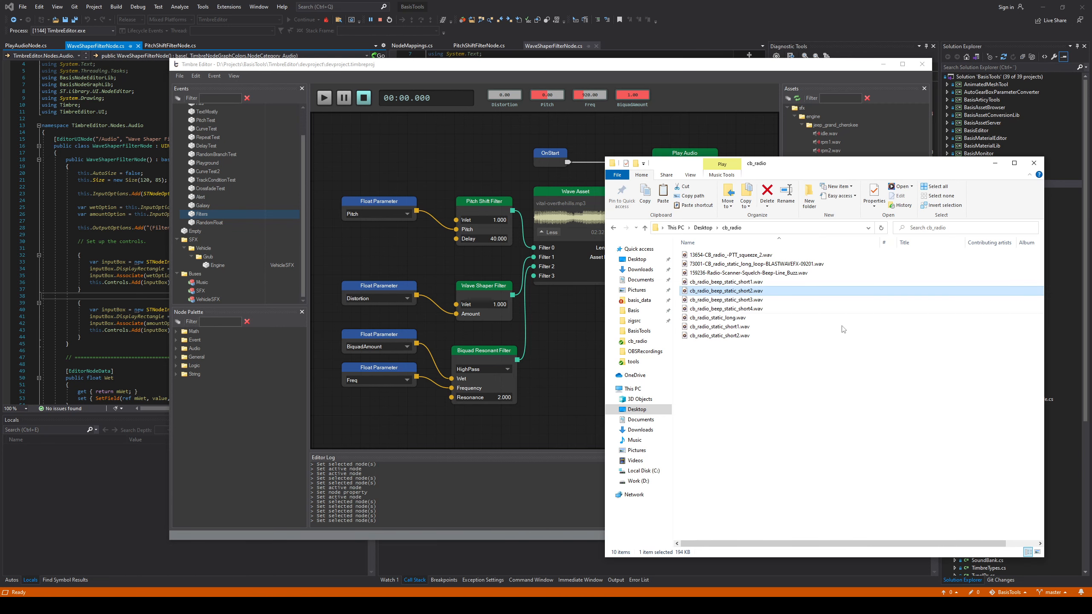
click(770, 368)
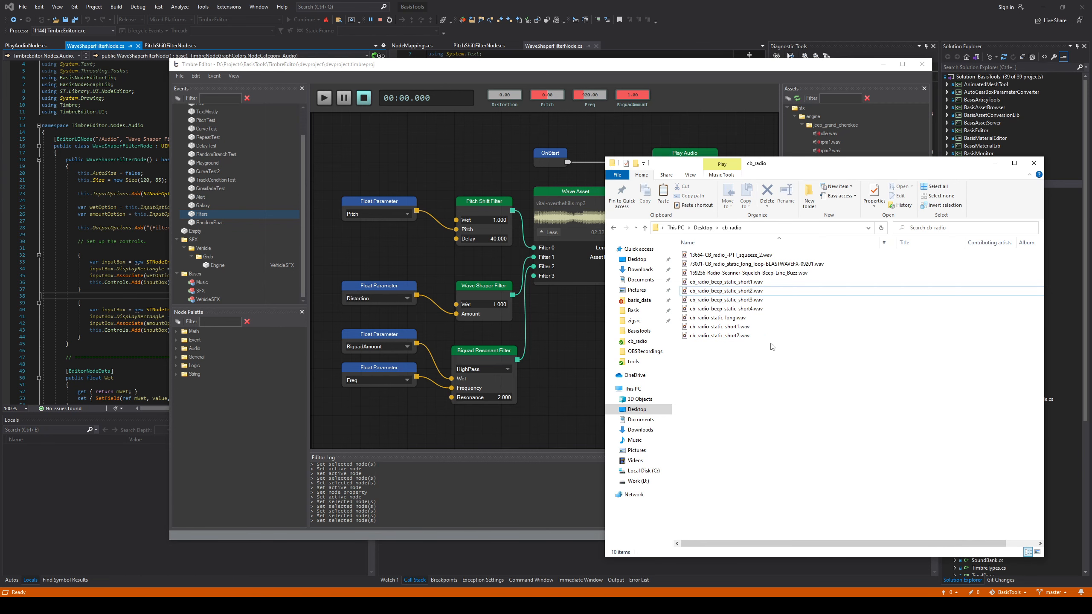
click(722, 318)
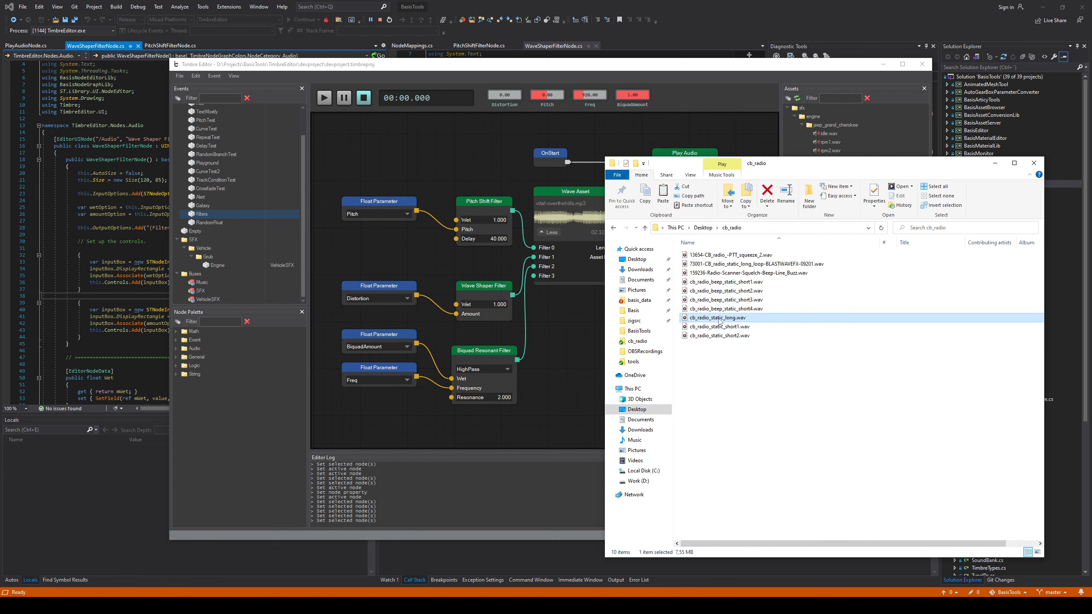
drag(769, 282, 766, 374)
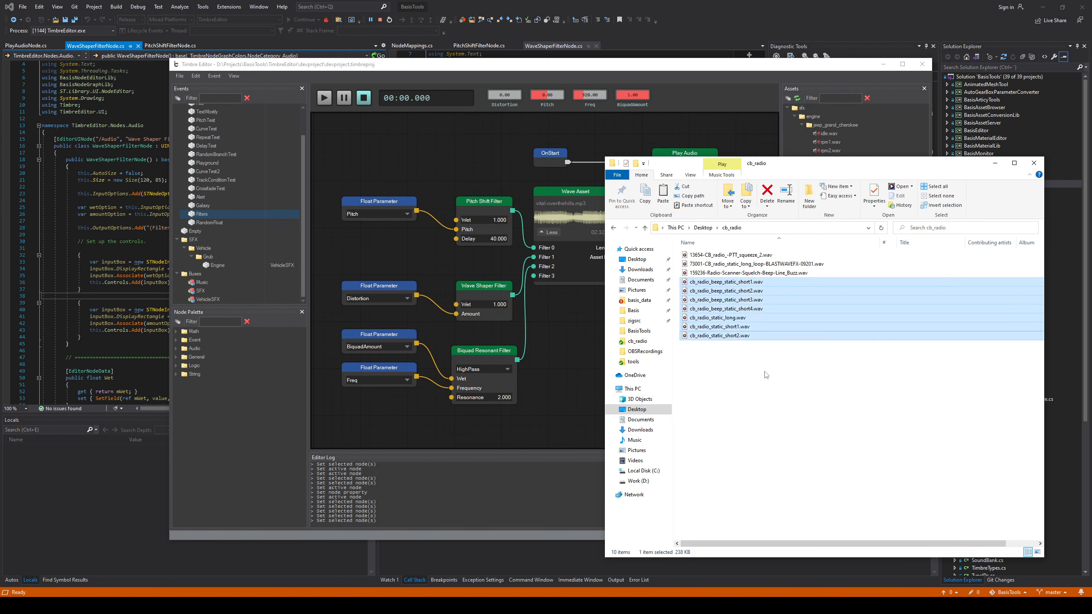
click(764, 372)
Play cb_radio_static_long.wav in Media Player to hear the static, and pause it
click(739, 318)
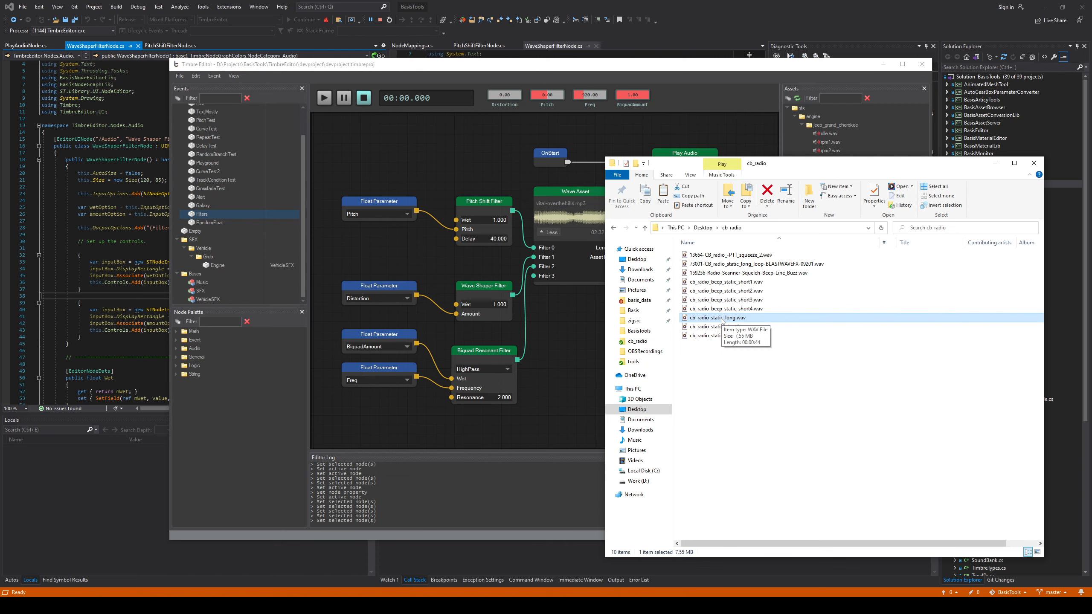
double_click(721, 318)
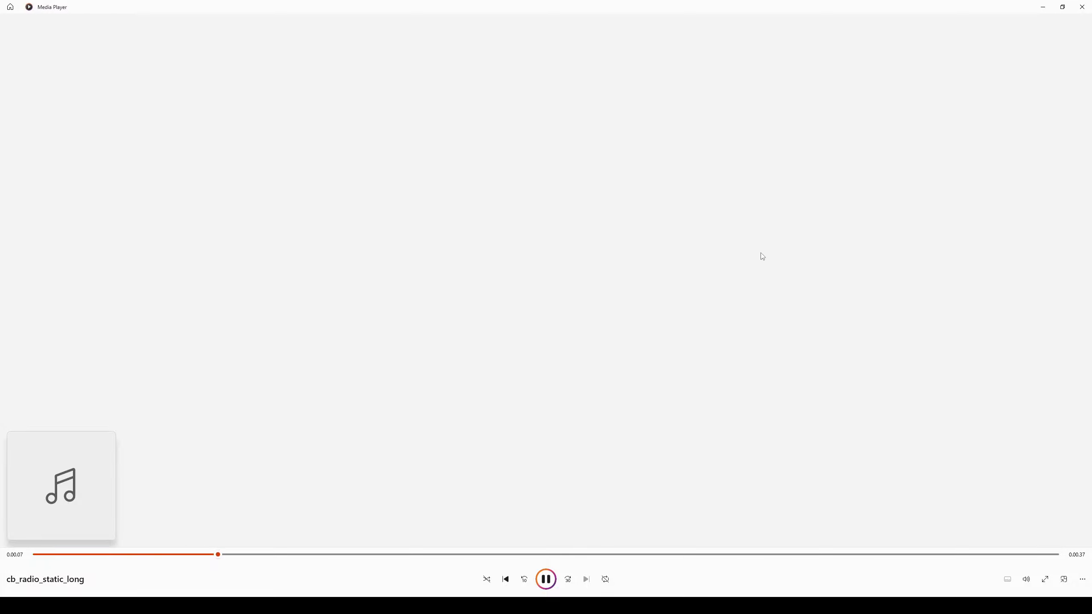
key(space)
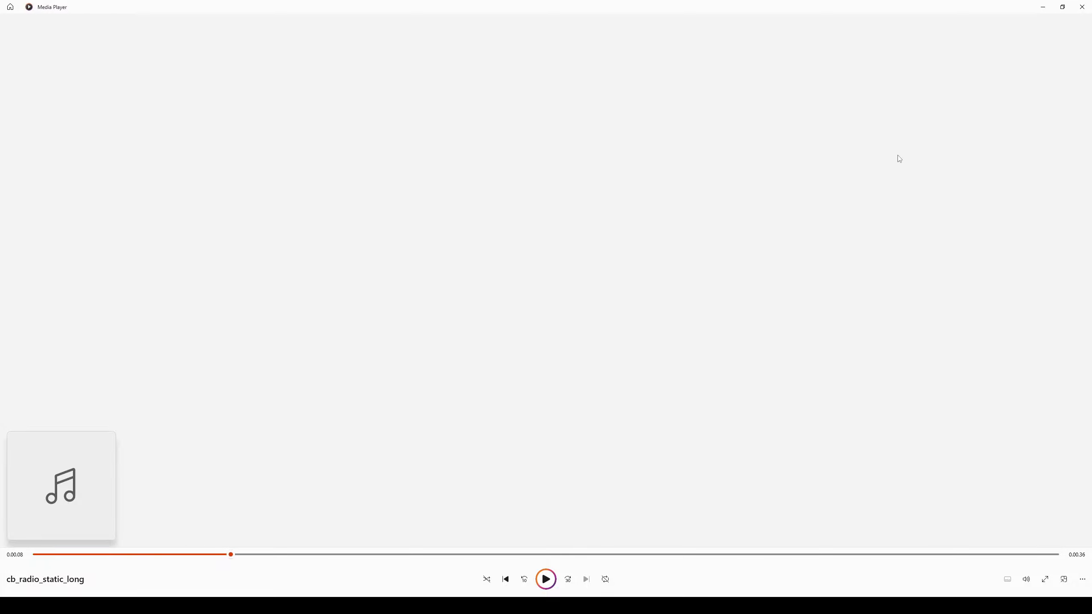
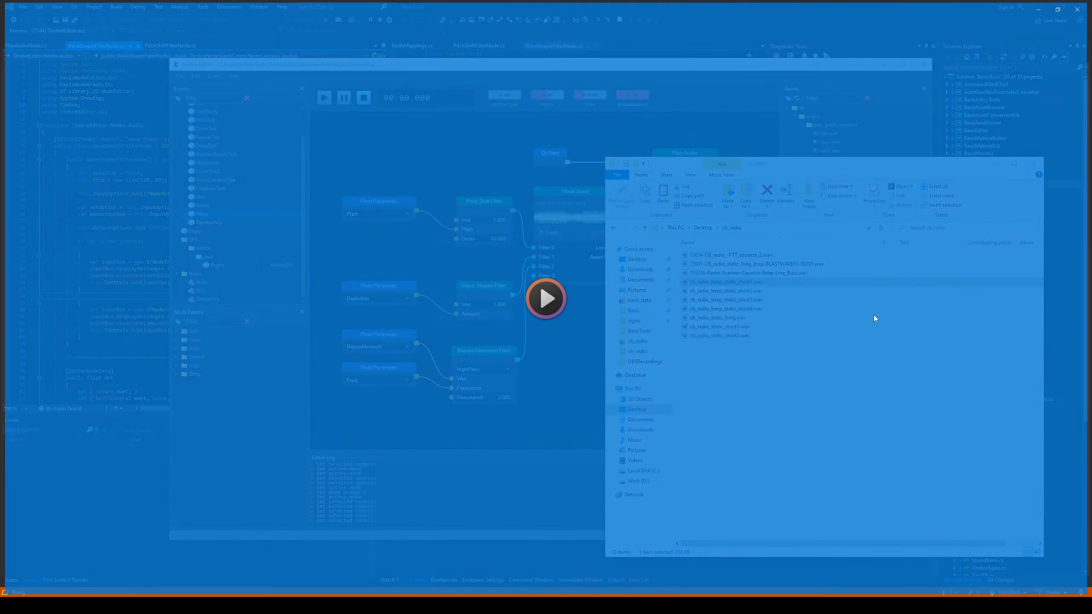
Play cb_radio_beep_static_short2.wav and cb_radio_beep_static_short3.wav in Media Player to hear the beeps, closing the player after each
click(1082, 8)
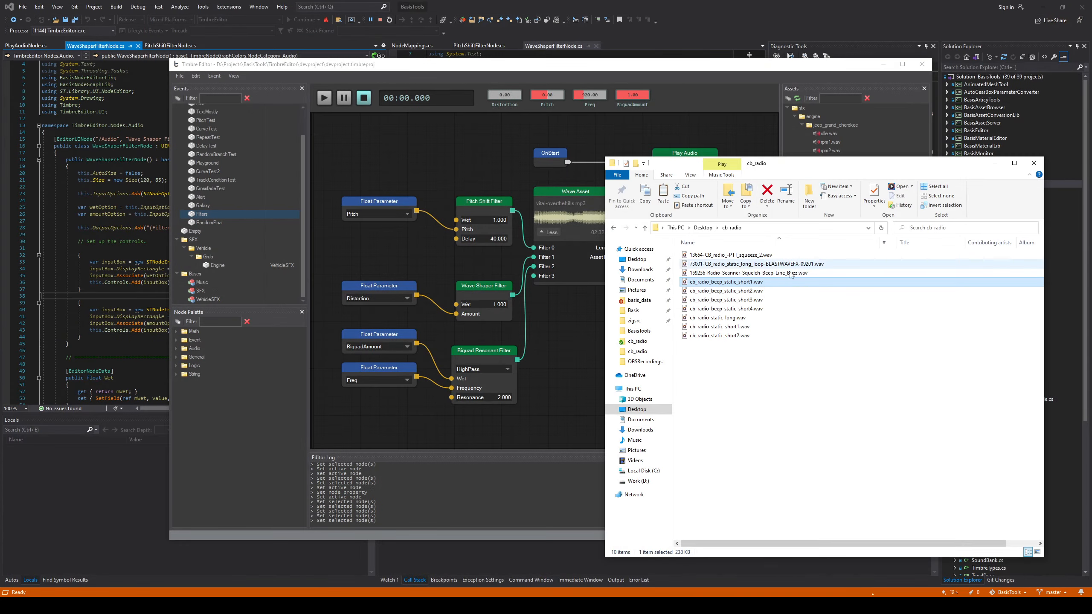
double_click(748, 293)
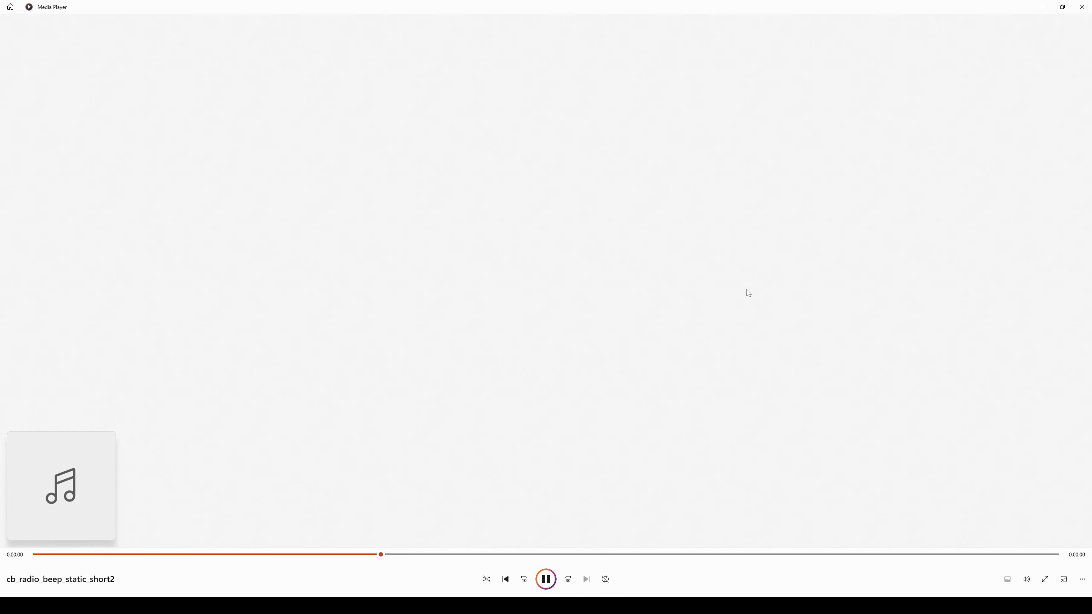
click(1082, 6)
double_click(760, 300)
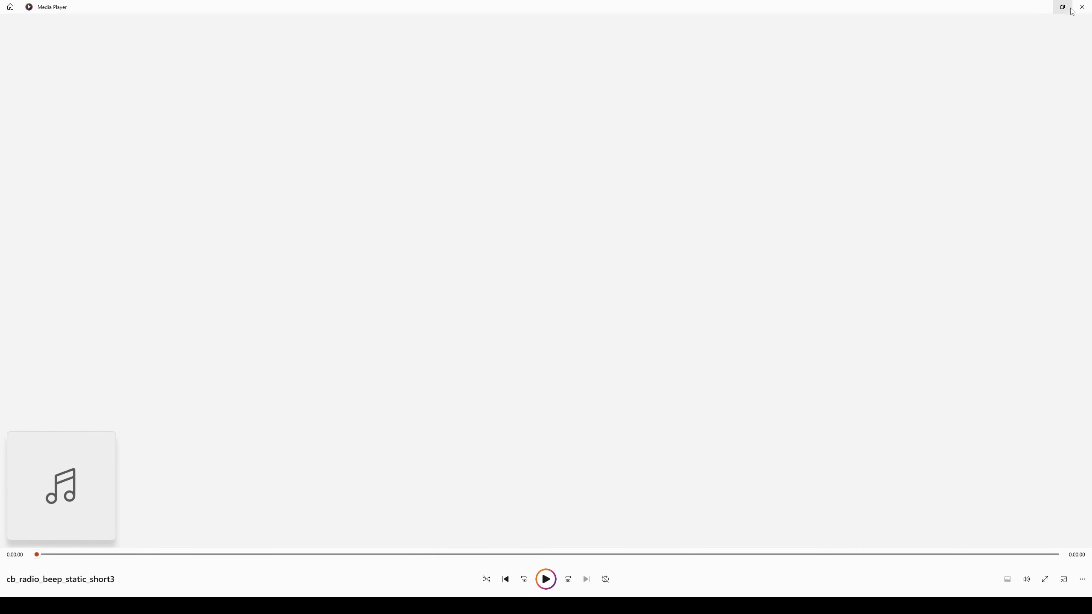
click(1082, 6)
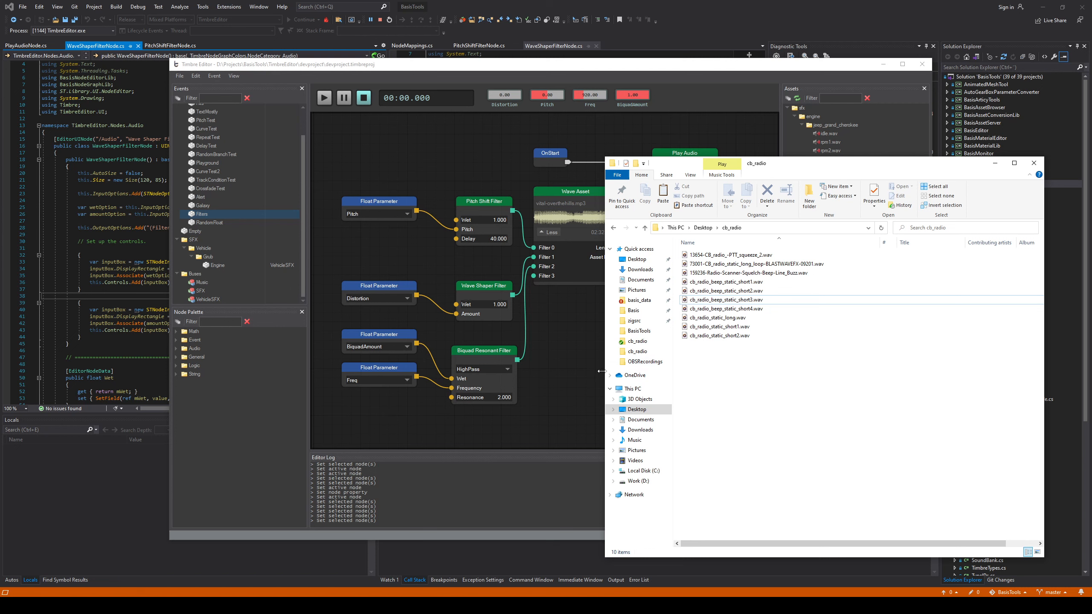
Return to Timbre Editor, open the sfx asset folder in File Explorer, and place its window beside the cb_radio window
click(581, 403)
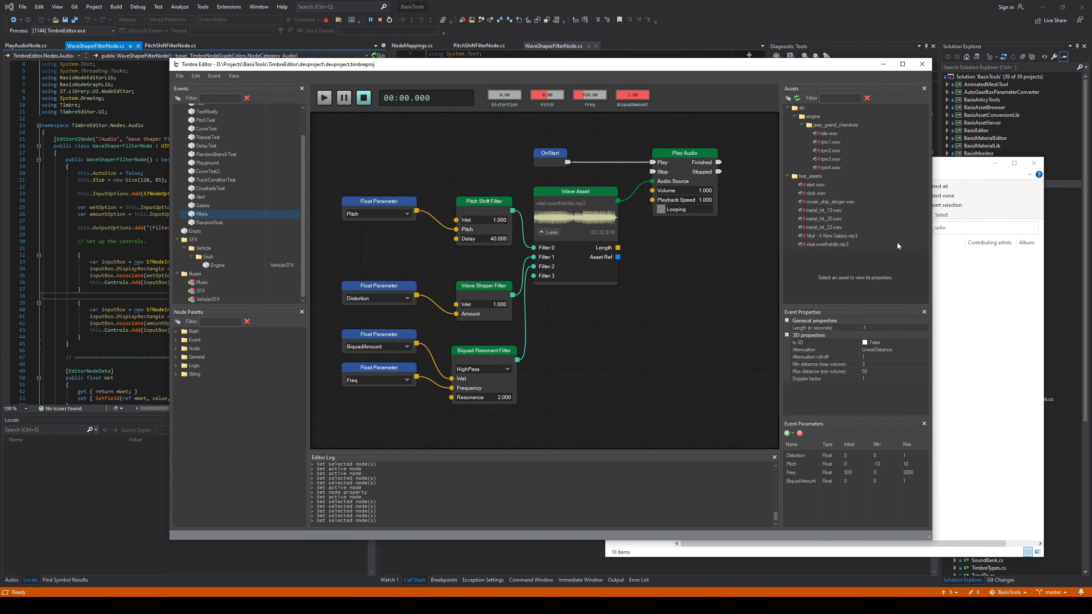
double_click(805, 111)
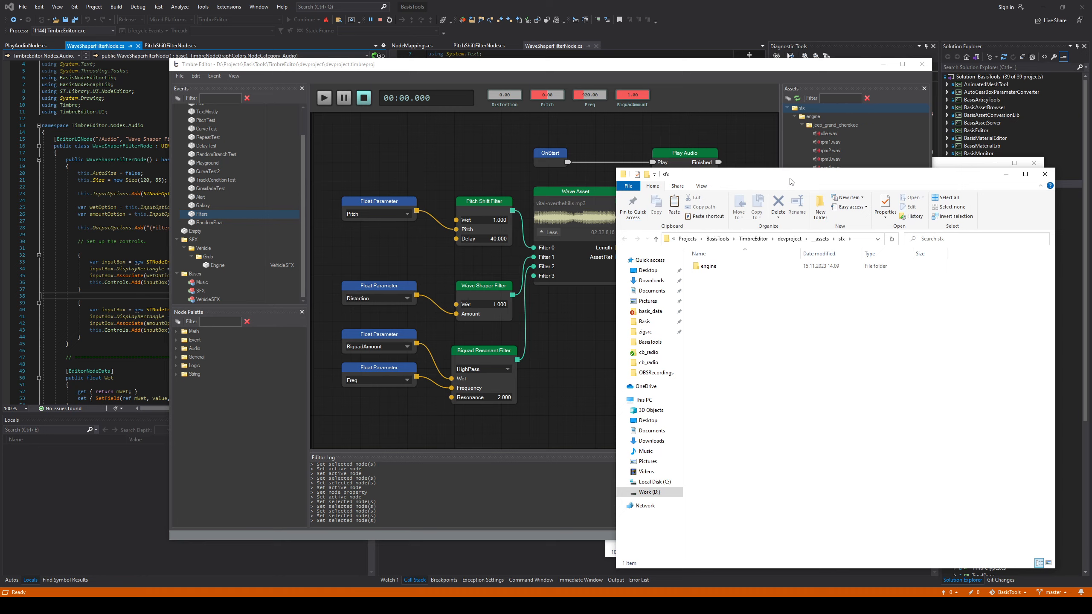
drag(789, 178, 274, 130)
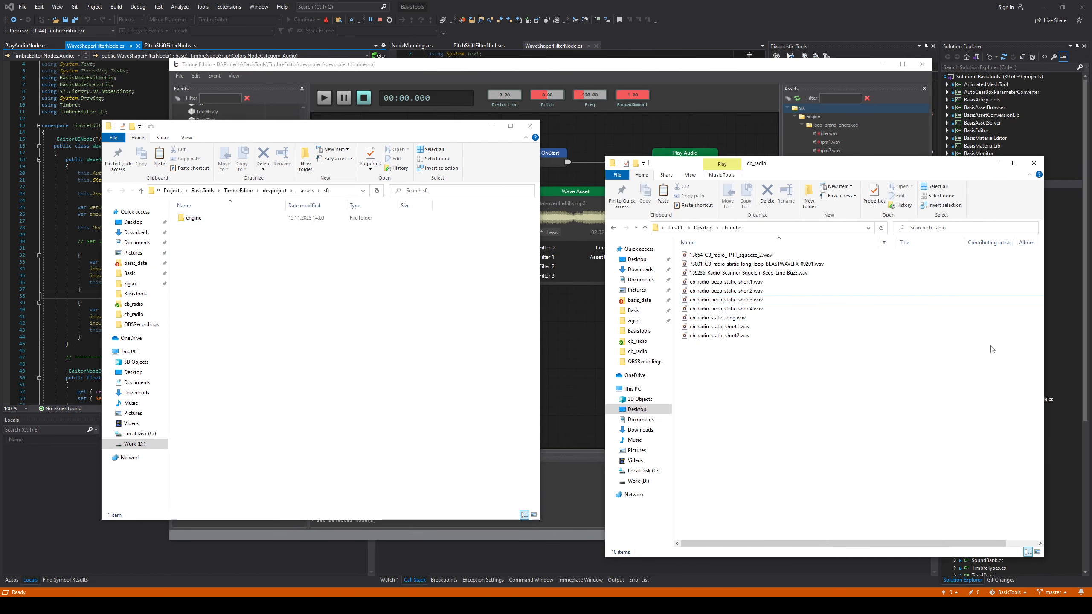
Copy the cb_radio folder from the Desktop into the project's sfx folder, open the copy, and close the Desktop window
click(991, 349)
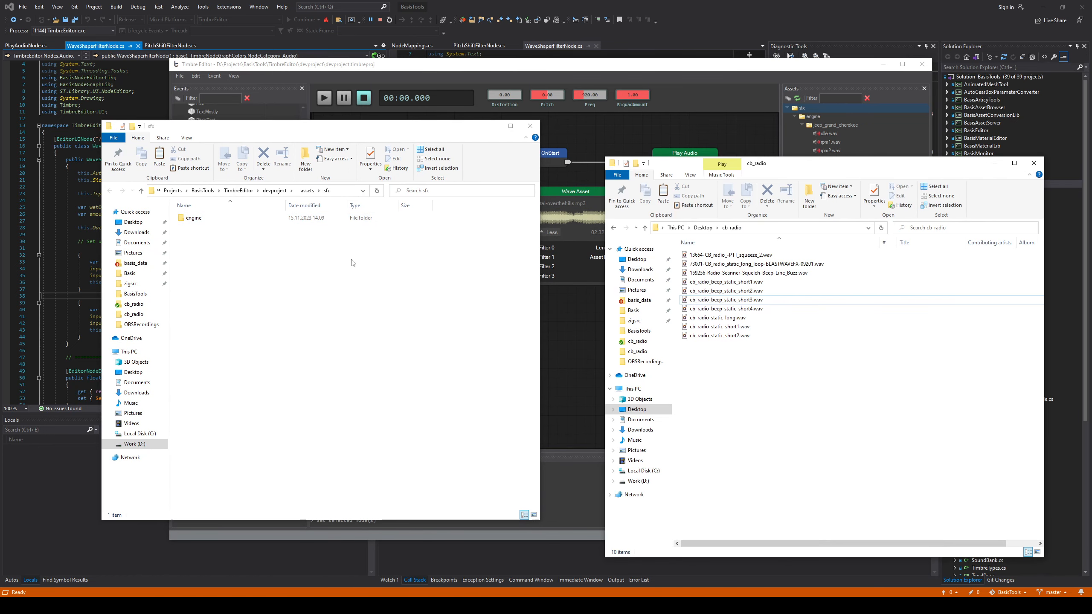
click(704, 227)
click(395, 354)
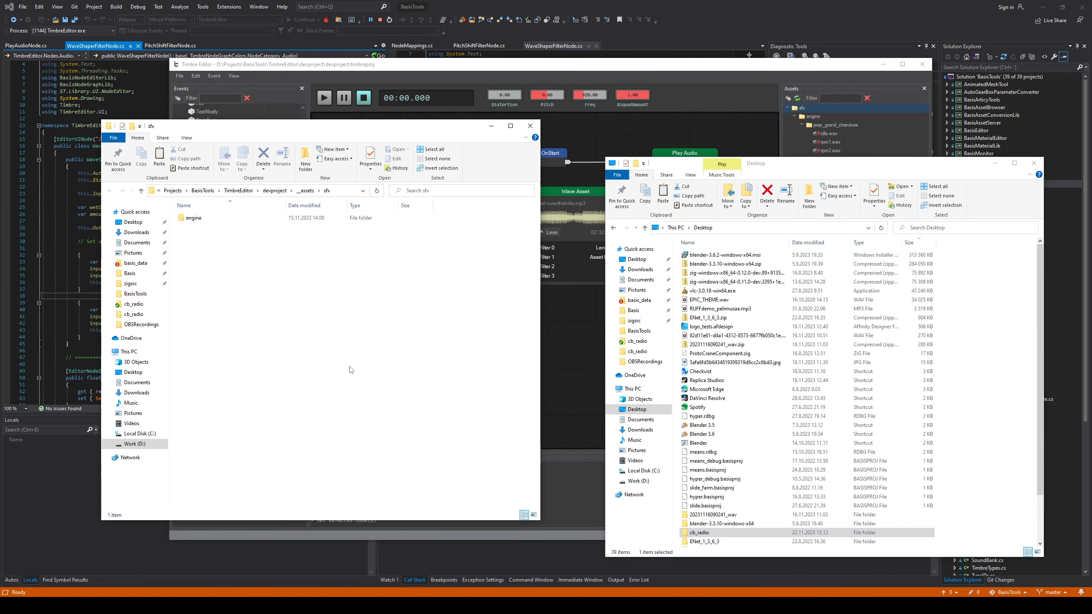
key(ctrl+v)
double_click(204, 219)
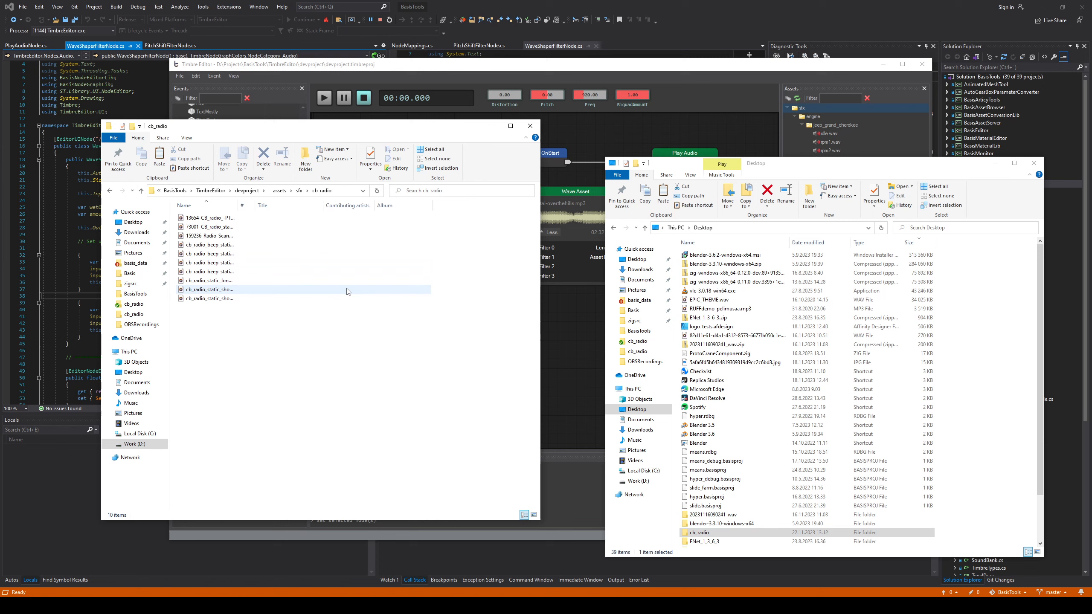
click(1034, 163)
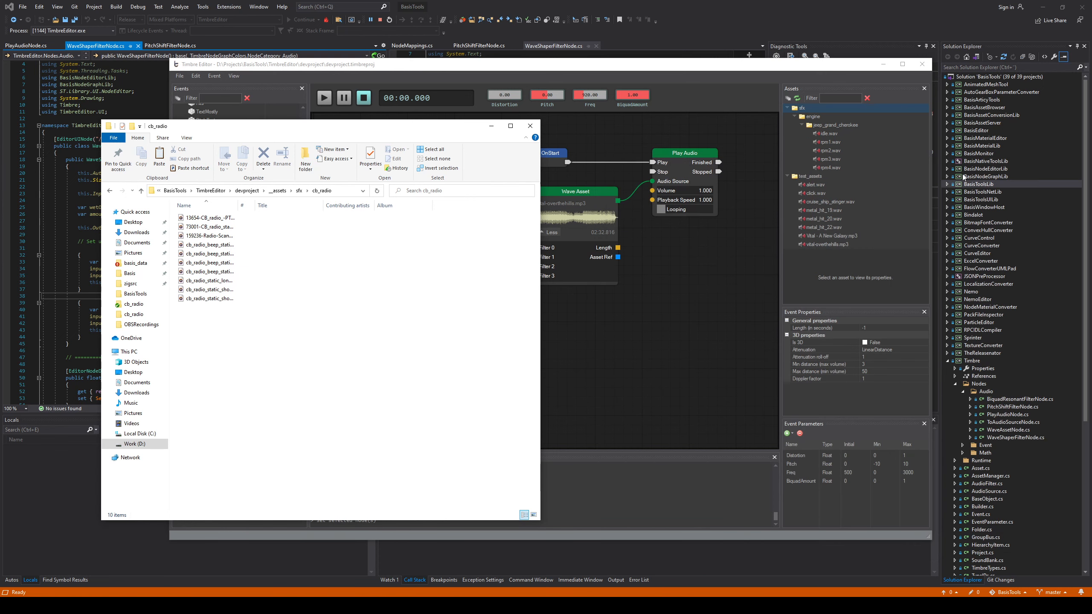
Refresh the assets in Timbre Editor, and check the .meta files in the project's cb_radio folder with the Name column widened
click(798, 98)
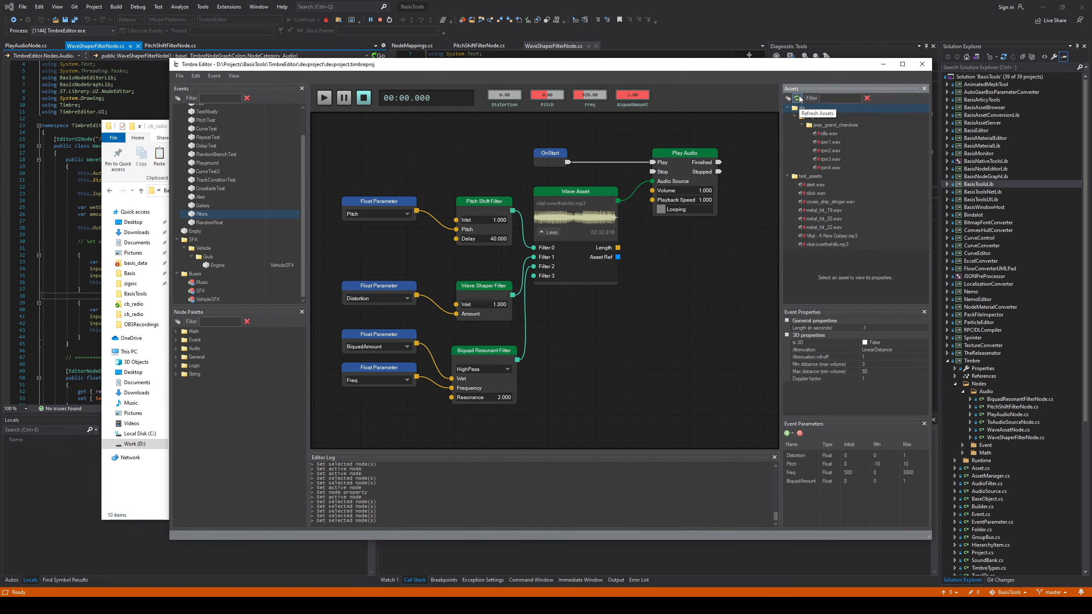
click(798, 99)
click(155, 127)
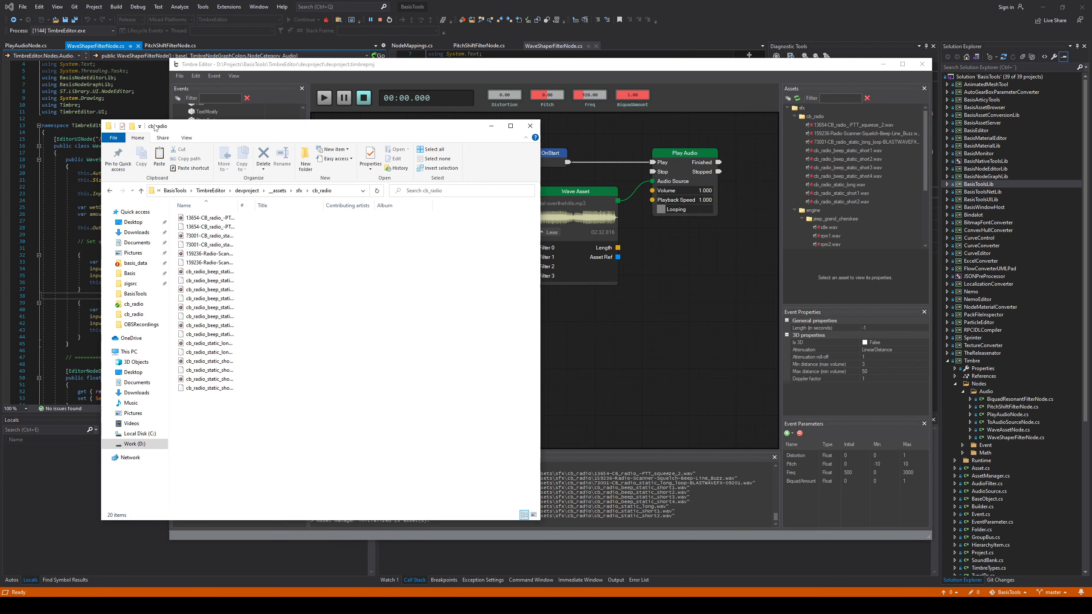
drag(238, 206, 375, 221)
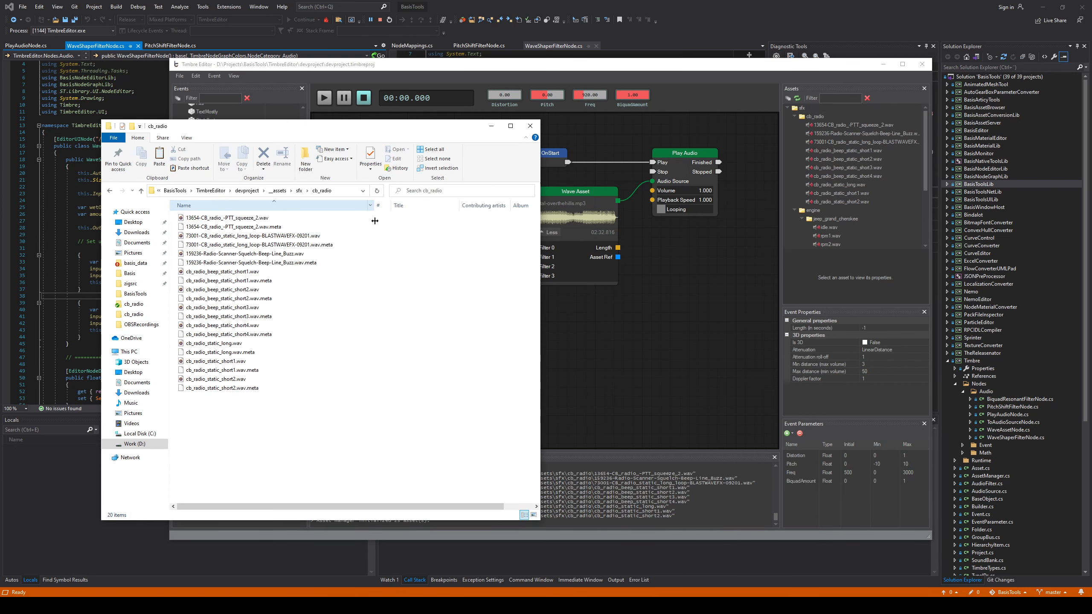
click(232, 378)
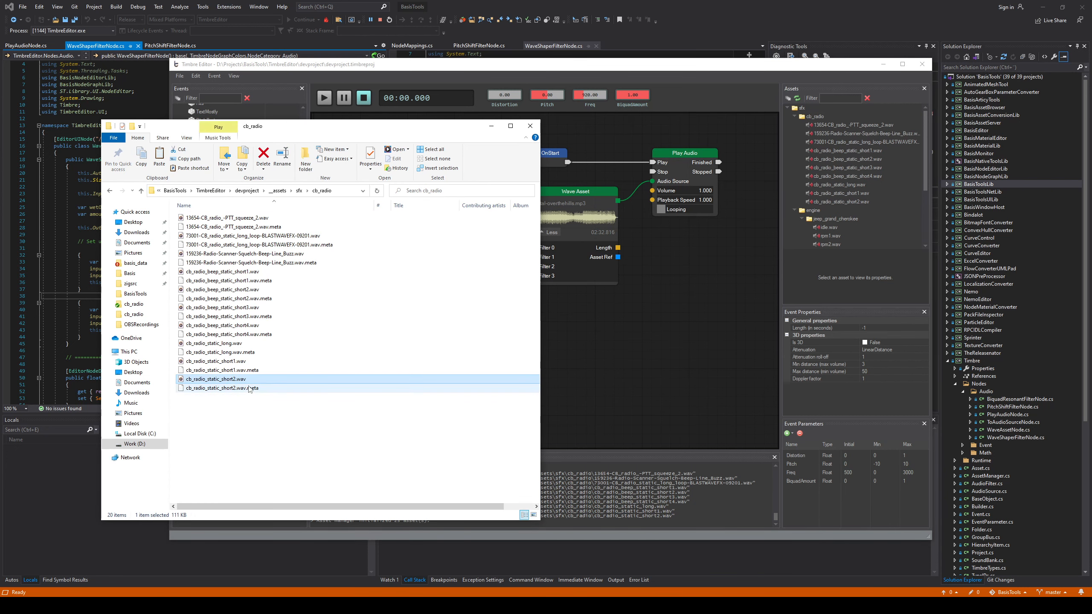
click(249, 388)
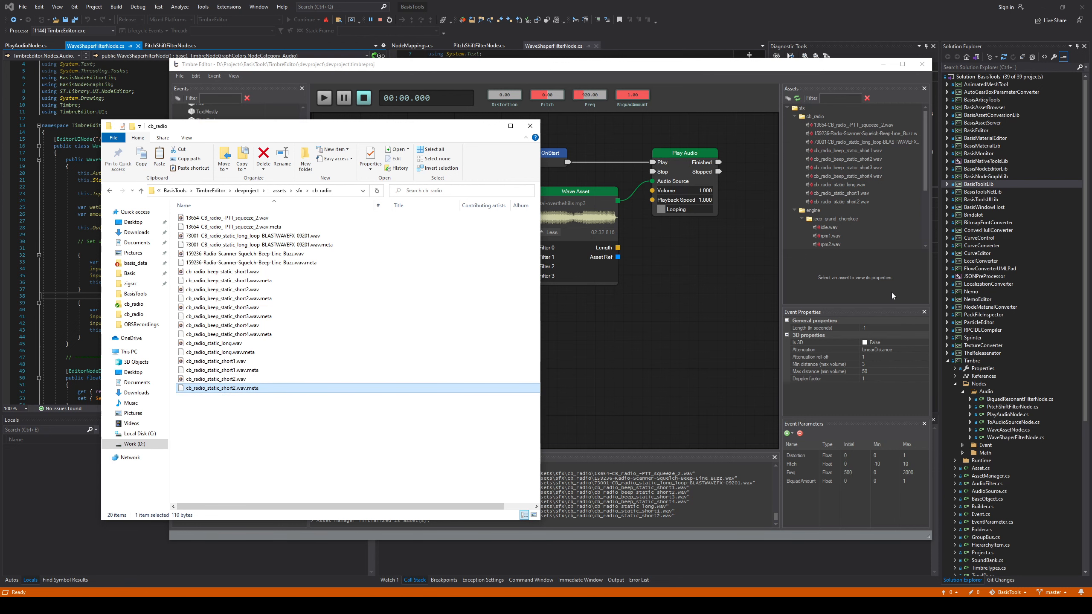
Return to Timbre Editor, maximize its window, and narrow the Events panel to give the node graph more room
click(607, 382)
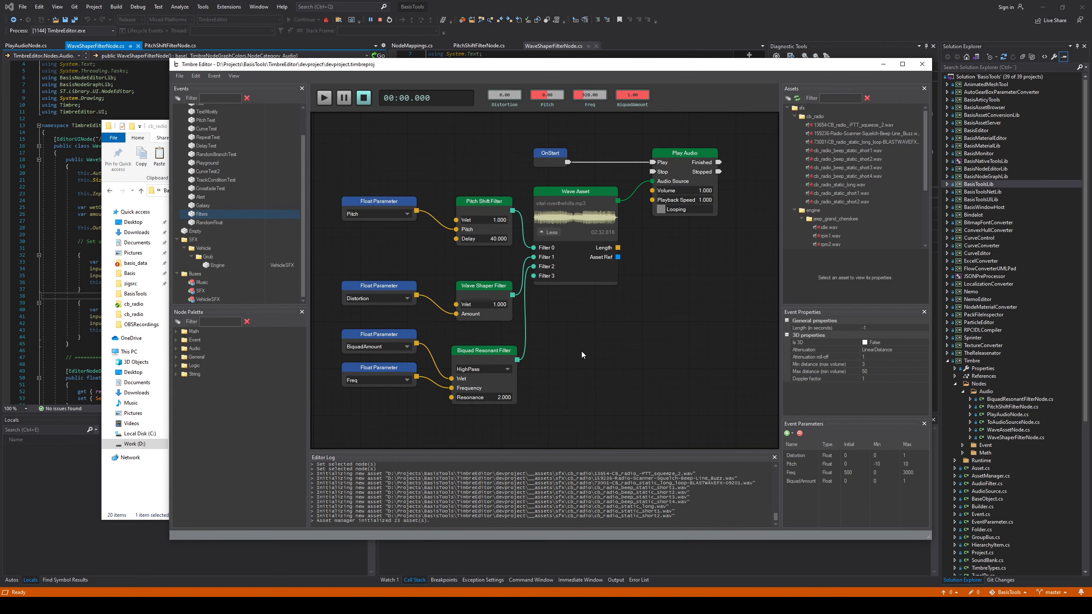
double_click(602, 66)
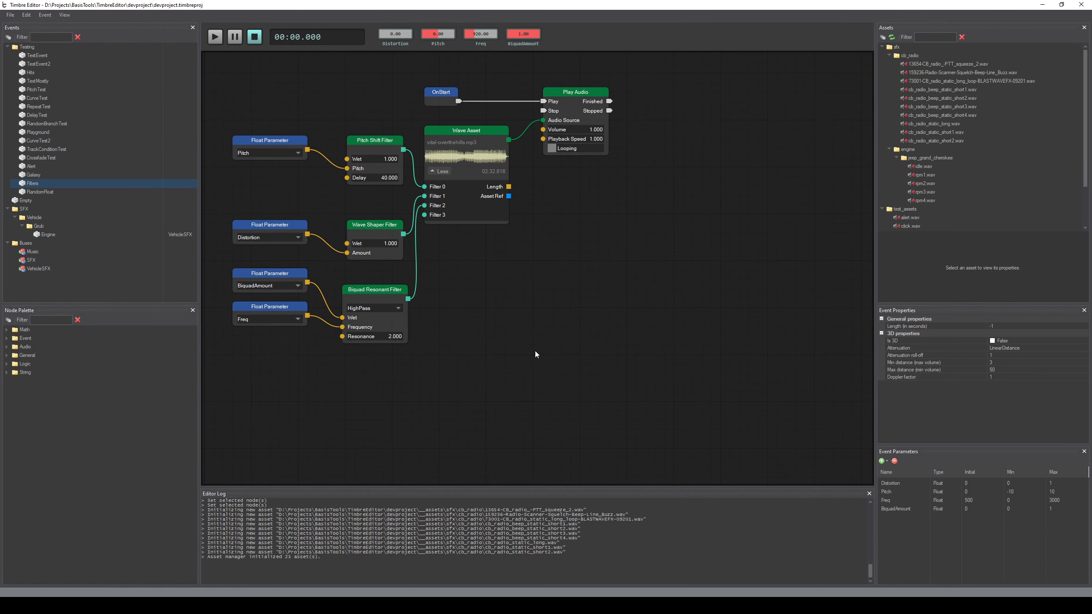
drag(199, 279, 158, 262)
Create a new event in the Testing folder and name it RadioTest
right_click(18, 48)
mouse_move(51, 59)
click(122, 60)
click(56, 198)
text(RadioTe)
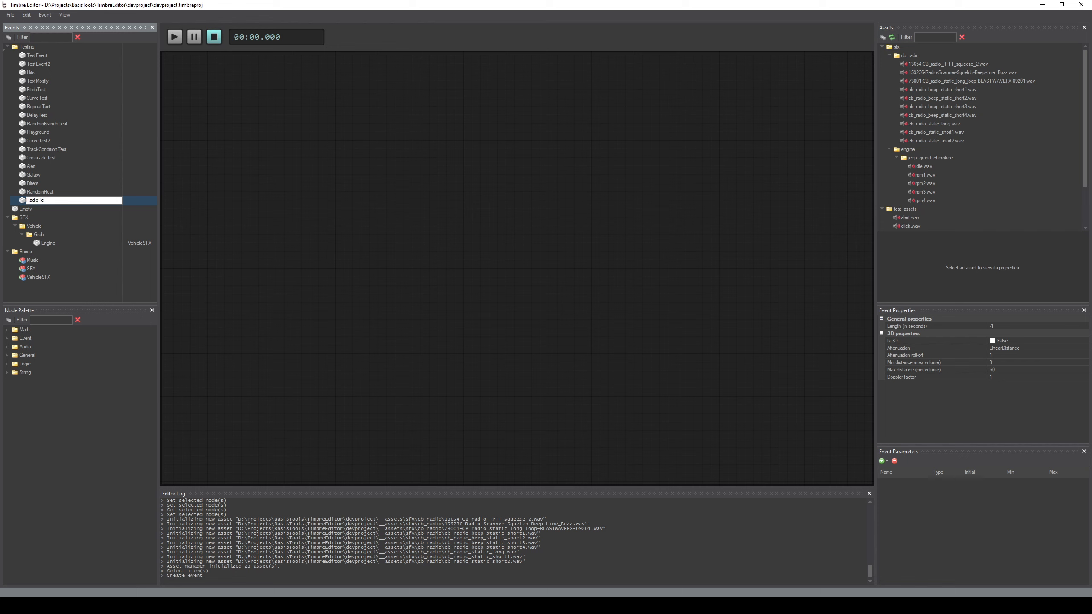
text(st)
key(Return)
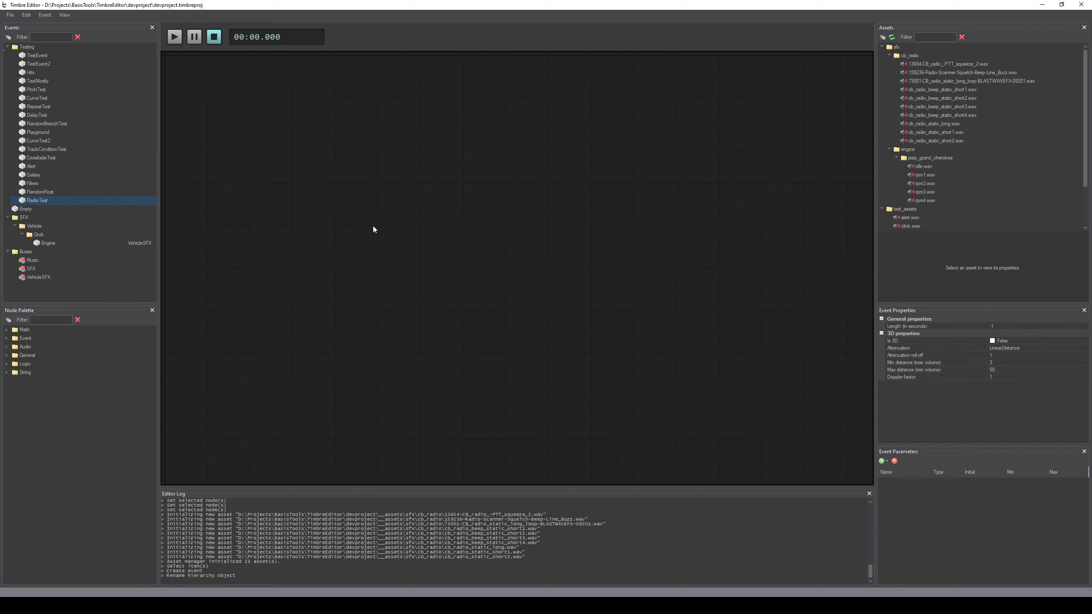
Filter the node palette by "star" and place an OnStart node near the upper left of the RadioTest graph
click(64, 318)
text(star)
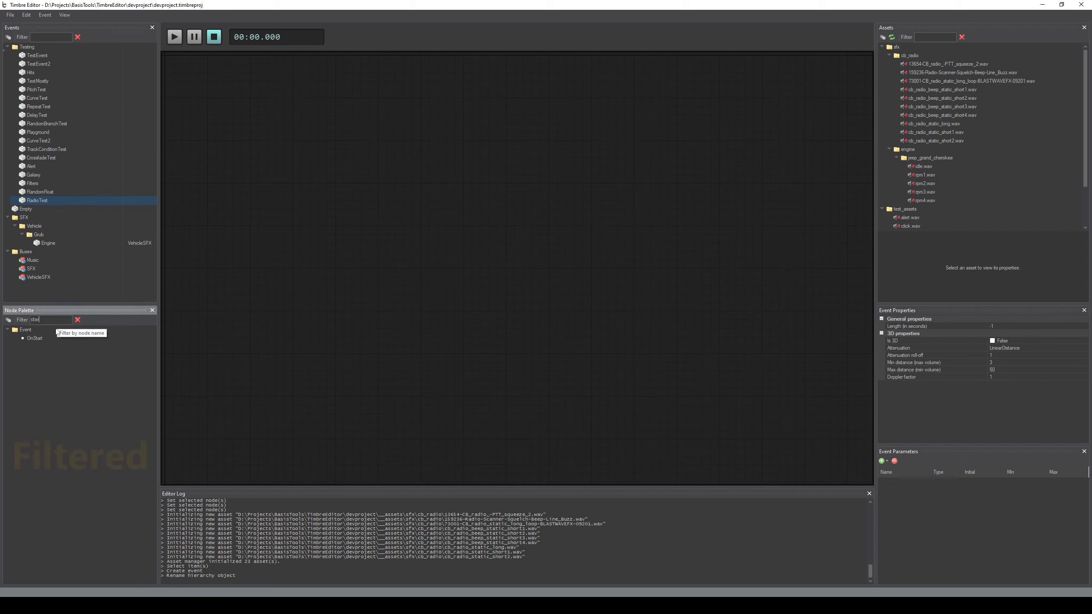
drag(35, 338, 266, 106)
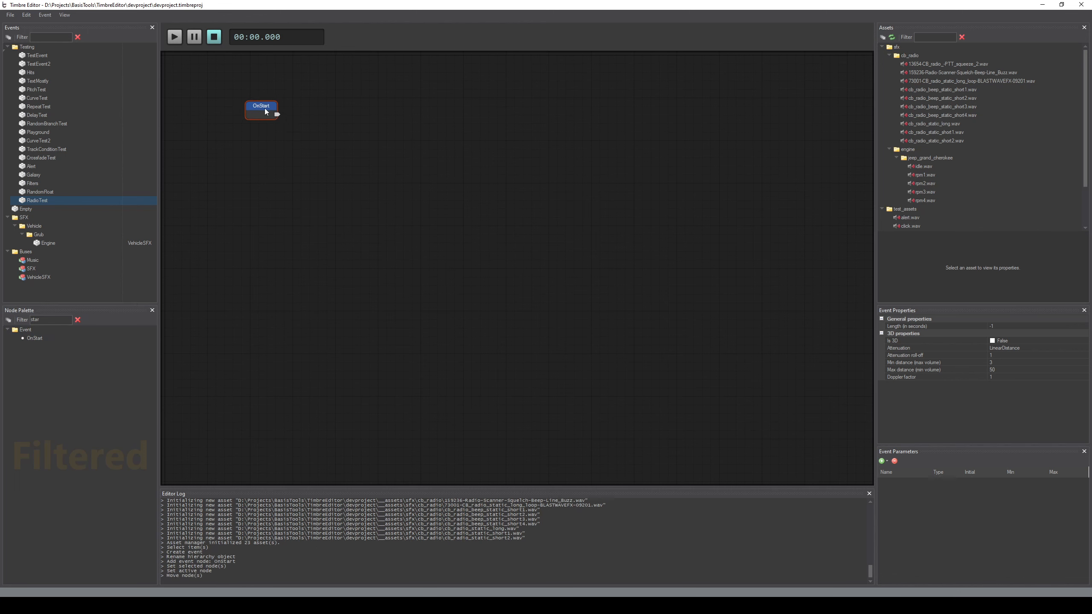
Find the End node in the palette, place it far right of OnStart at the same height, and save the project
drag(46, 319, 20, 321)
text(end)
drag(794, 89, 781, 109)
click(754, 174)
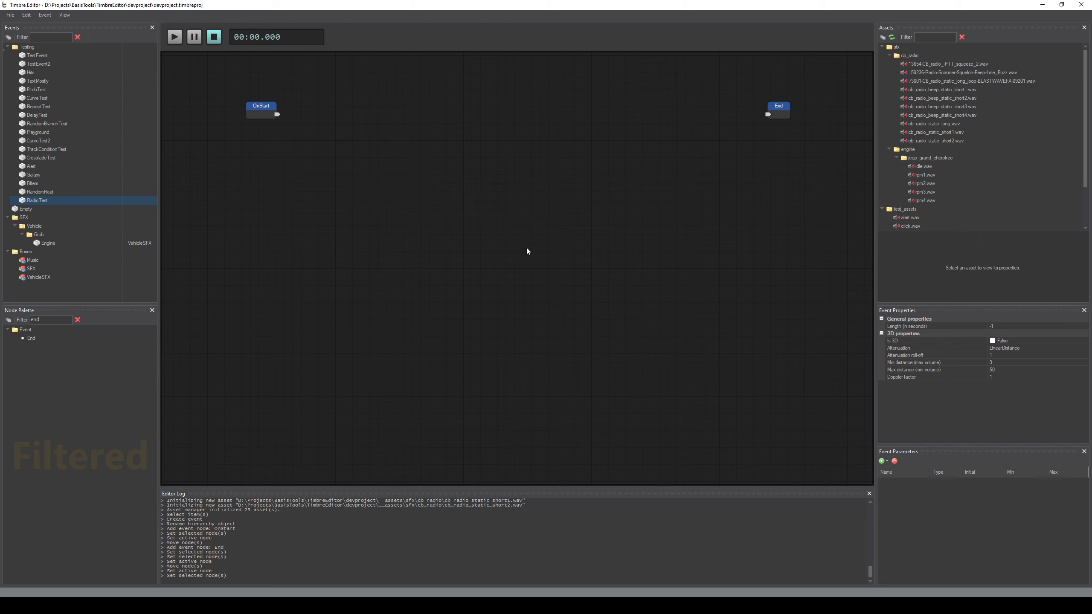
key(ctrl+s)
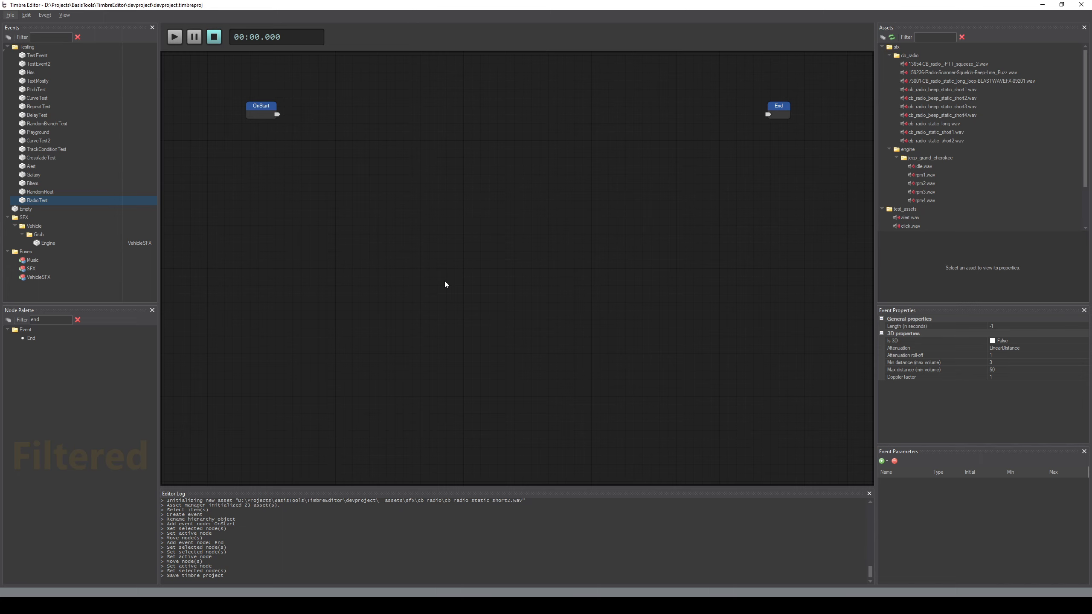
Launch Audacity, record a short spoken message on a mono track, and stop the recording
key(super)
text(auda)
key(Return)
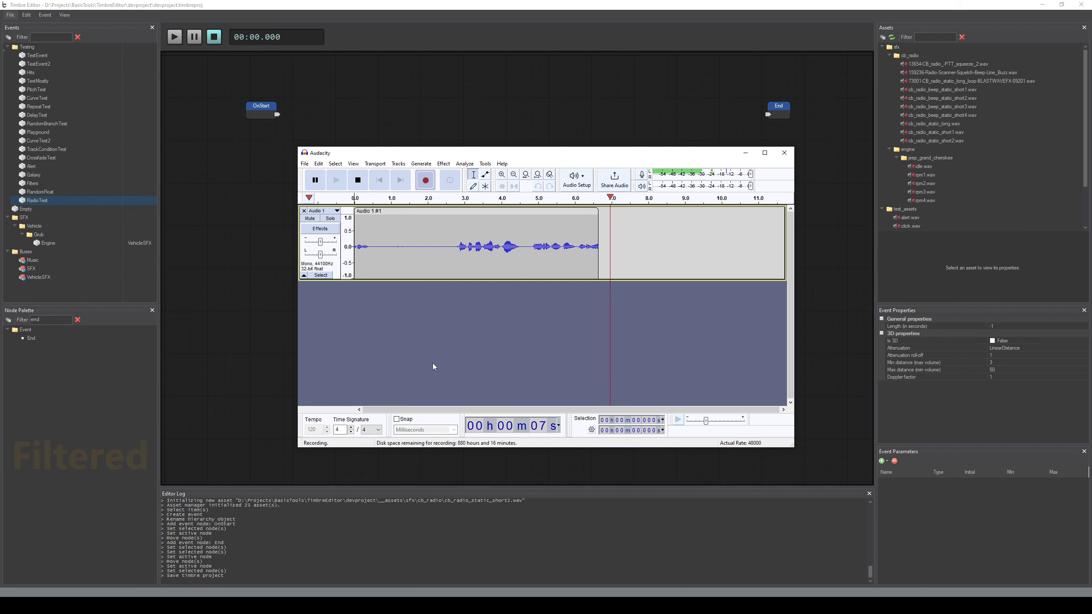
key(space)
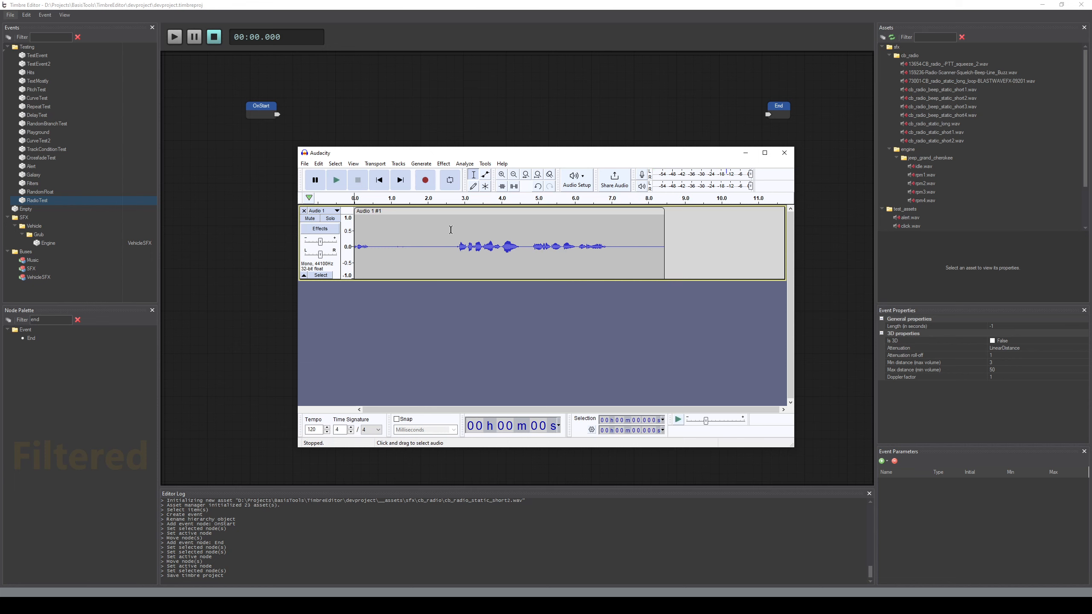
Delete the first 2.6 seconds and the silence after the speech from the recording, and play it back from the start
drag(451, 230, 359, 309)
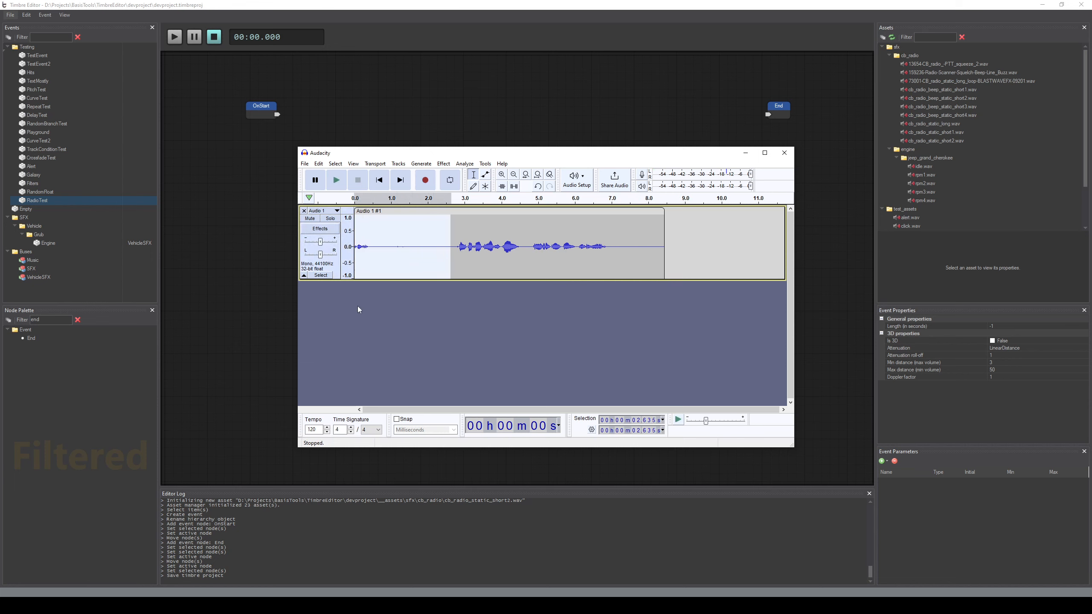
key(Delete)
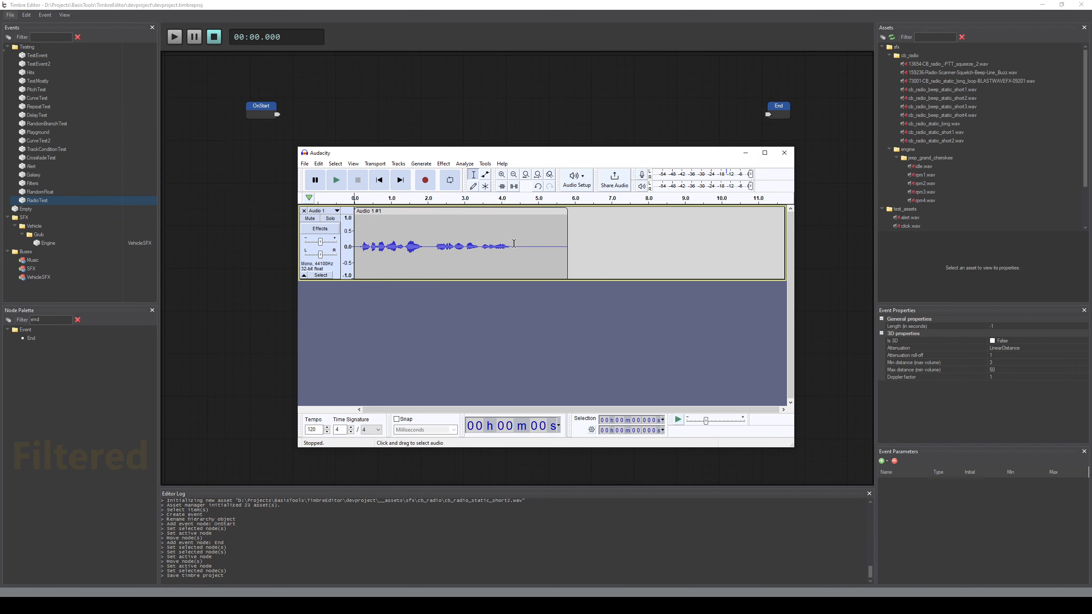
drag(511, 245, 580, 251)
key(Delete)
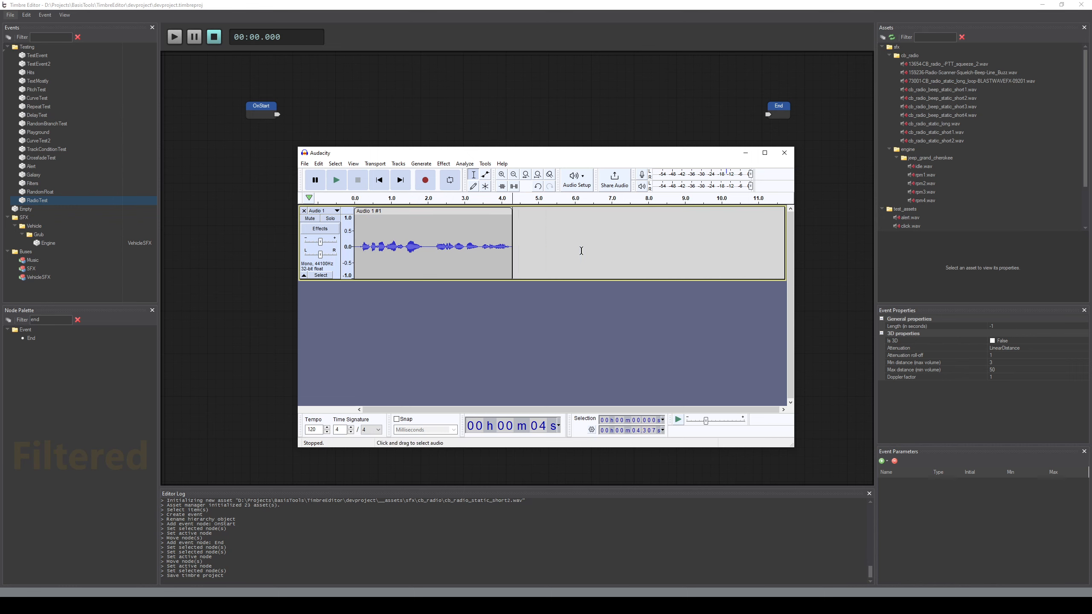
click(379, 180)
click(337, 181)
Open Audacity's audio export settings, and copy the path of the project's cb_radio folder from File Explorer
click(318, 163)
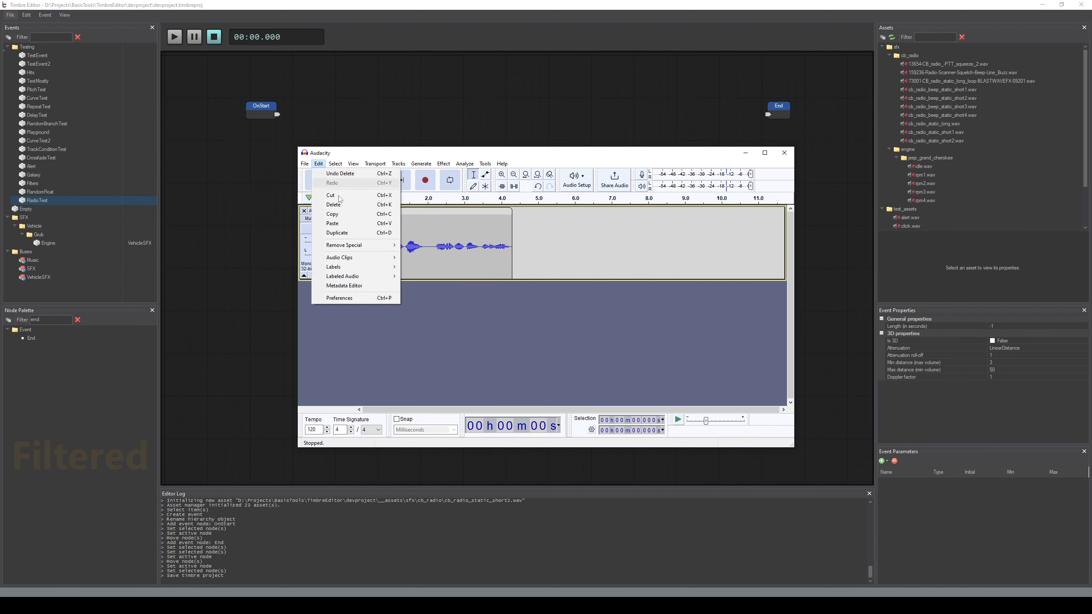
mouse_move(304, 163)
click(340, 224)
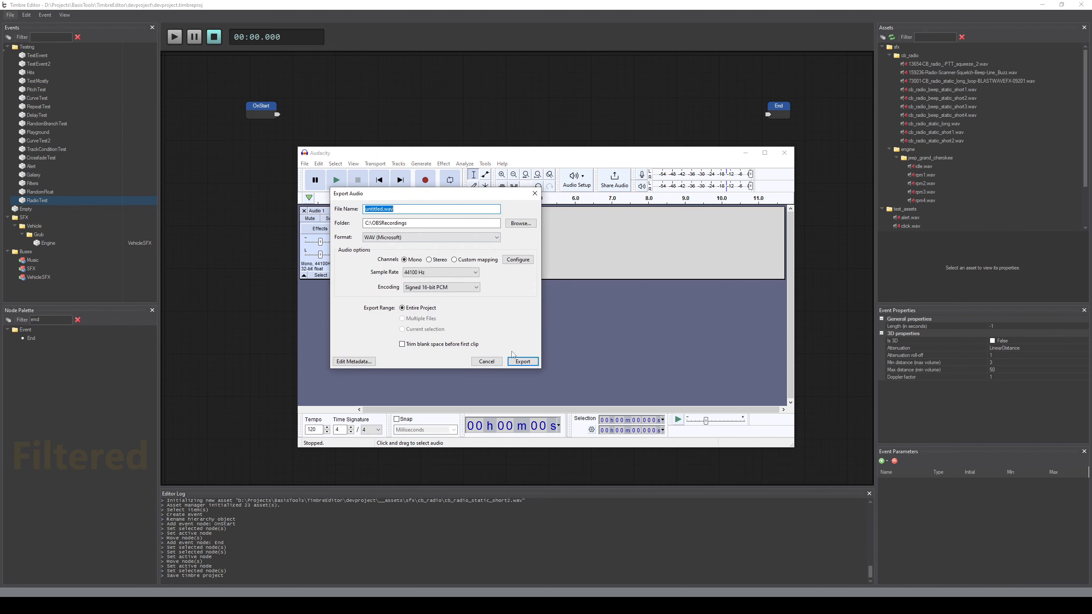
key(alt+Tab)
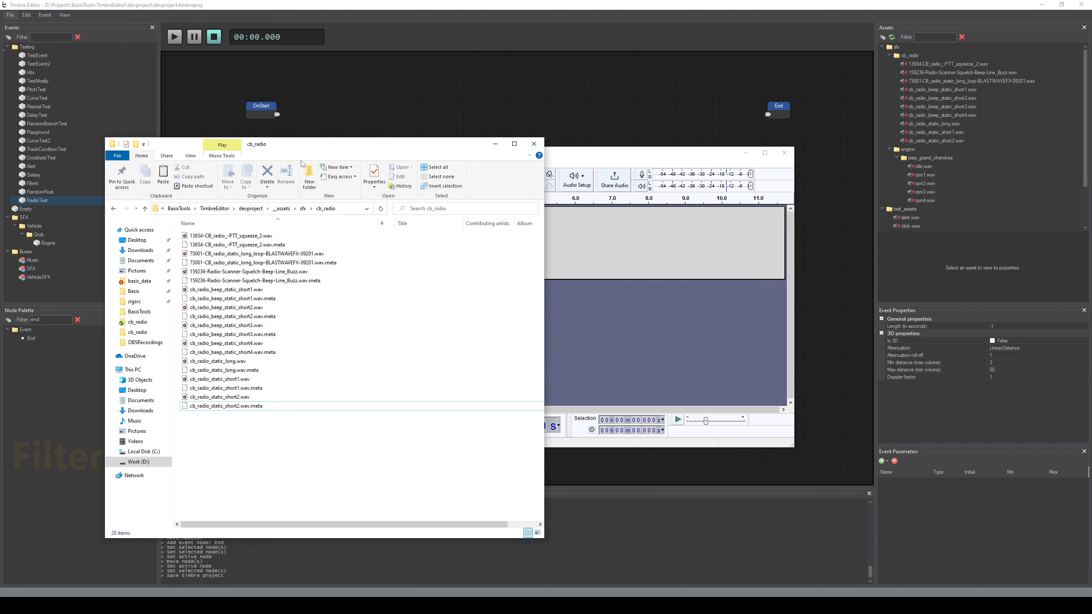
click(350, 214)
key(ctrl+c)
click(495, 144)
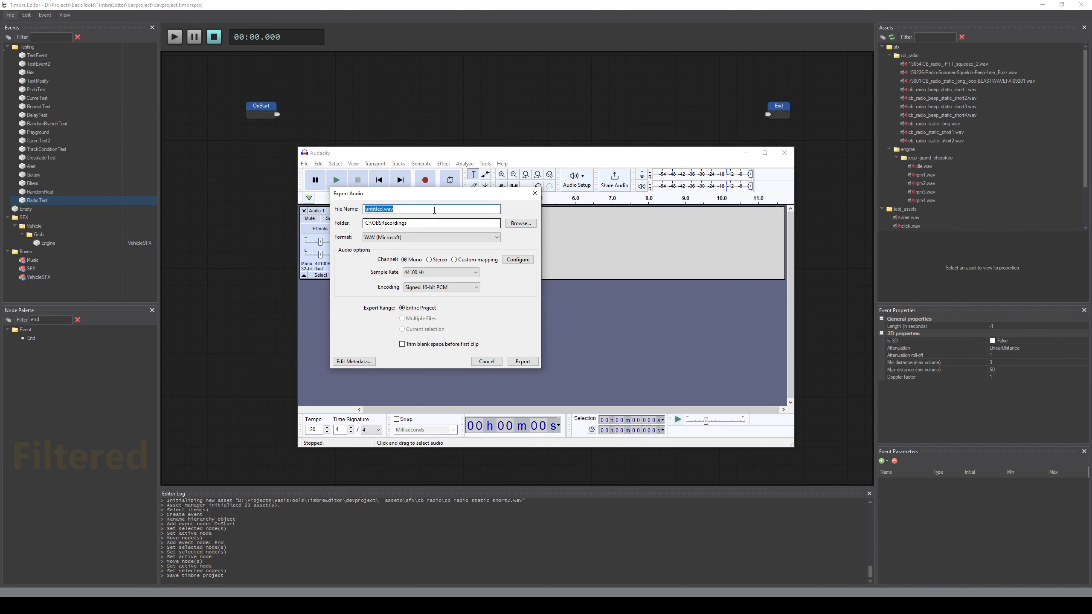
Export the recording as radio_test.wav into the project's sfx\cb_radio folder as mono WAV, 44100 Hz, signed 16-bit PCM
key(ctrl+v)
key(ctrl+z)
click(448, 222)
key(ctrl+v)
key(ctrl+a)
click(420, 211)
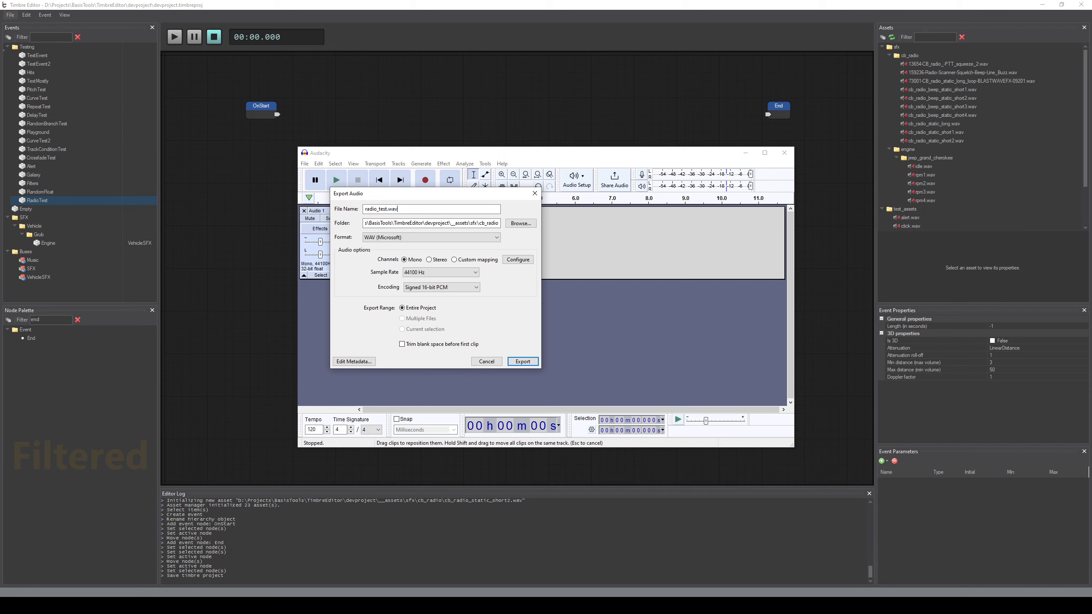
click(523, 361)
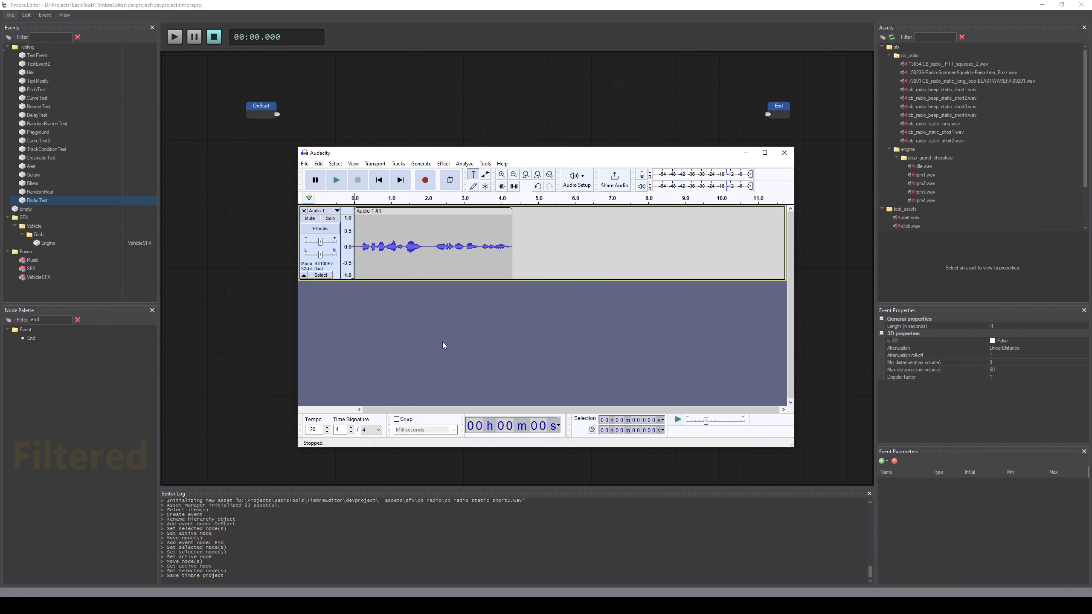
Remove the exported track from Audacity, return to Timbre Editor, and add radio_test.wav to the RadioTest graph between OnStart and End
click(303, 211)
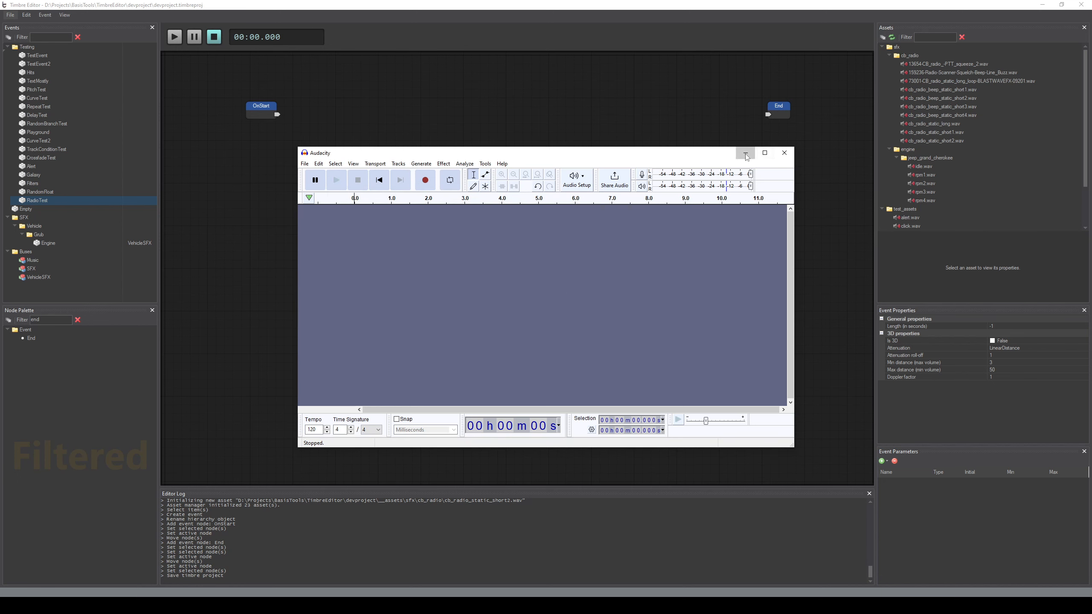
click(784, 152)
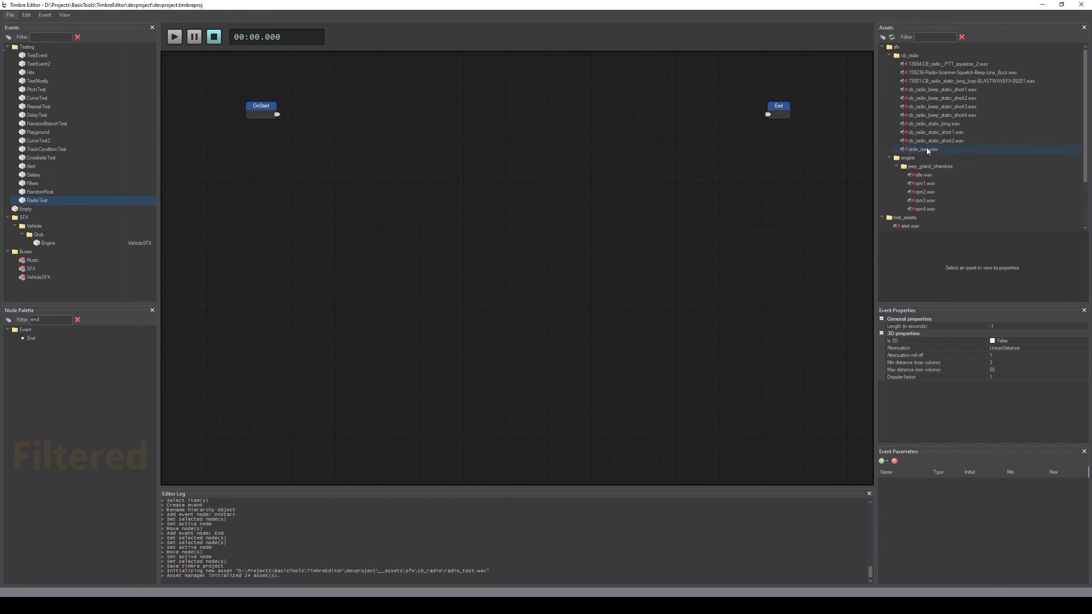
drag(924, 149, 499, 206)
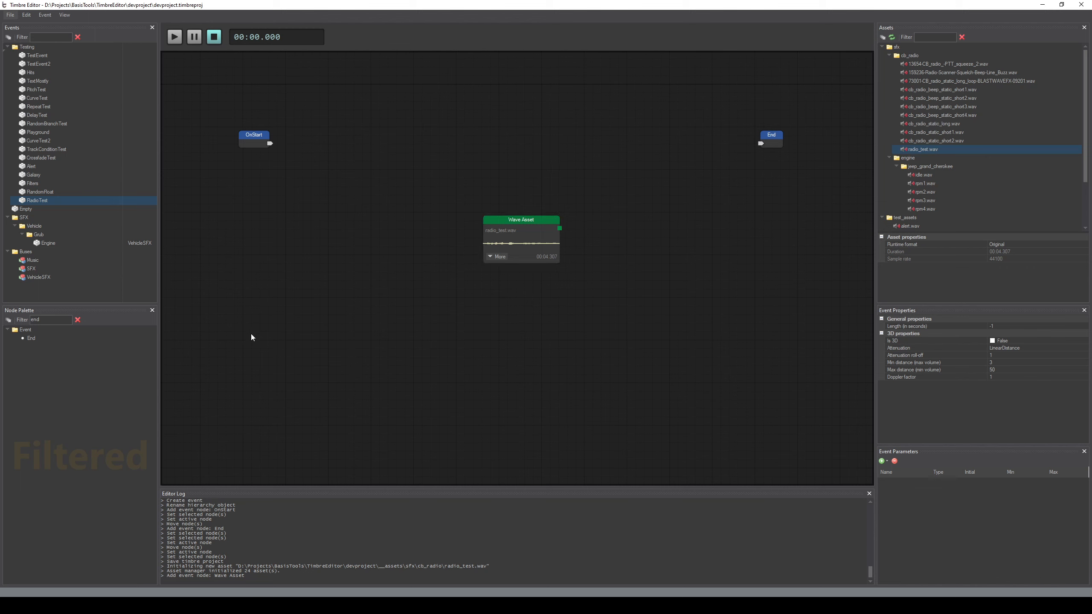
drag(518, 221, 492, 202)
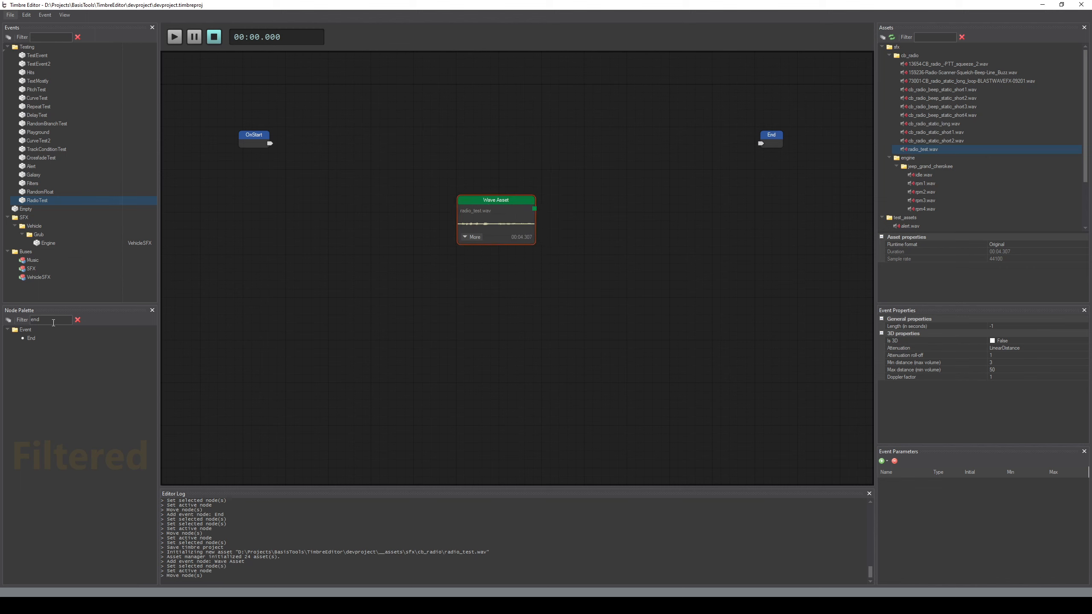
Find the Play Audio node in the node palette and add it to the graph, with the radio_test.wav Wave Asset node below it
drag(53, 322, 6, 322)
key(BackSpace)
text(pl)
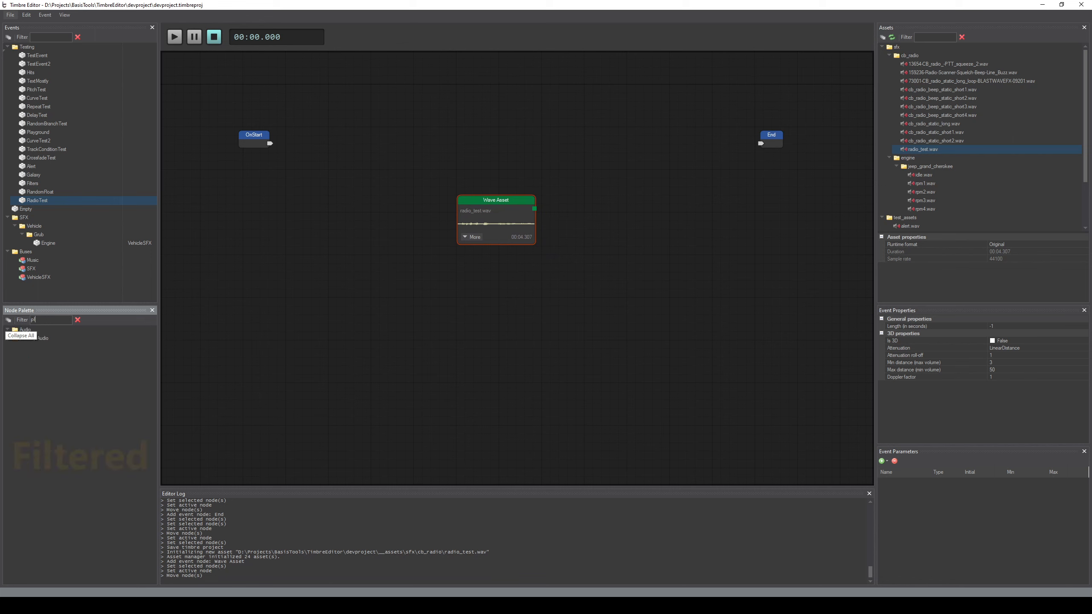
text(a)
drag(43, 338, 410, 218)
drag(579, 195, 473, 153)
drag(409, 217, 334, 375)
drag(484, 155, 299, 232)
middle_drag(433, 261, 475, 263)
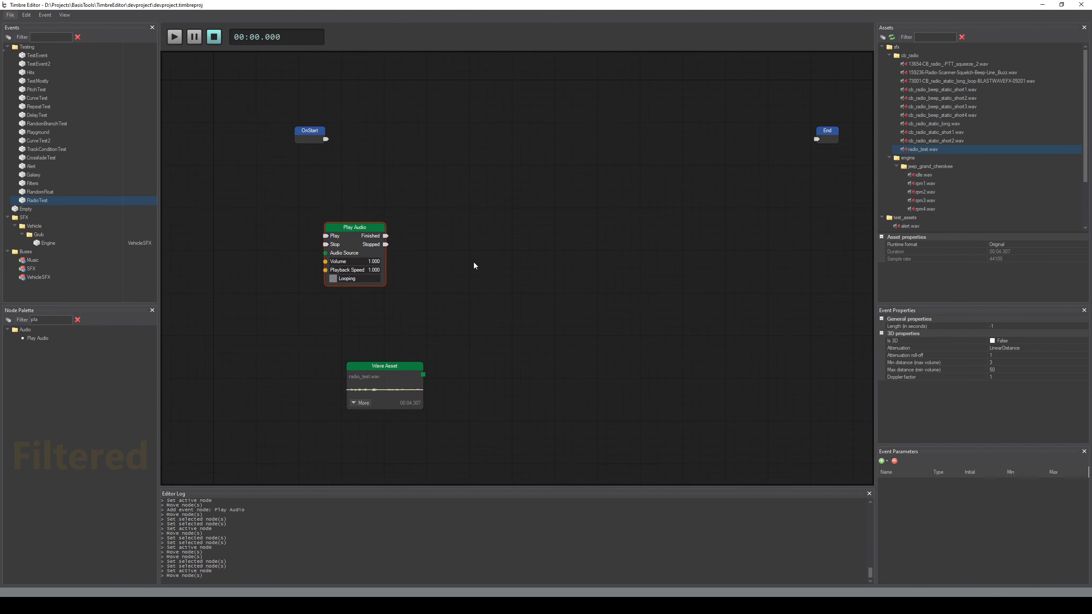
Shift the OnStart, Play Audio and Wave Asset nodes toward End, and place the Wave Asset below and to the left of Play Audio
drag(263, 99, 502, 431)
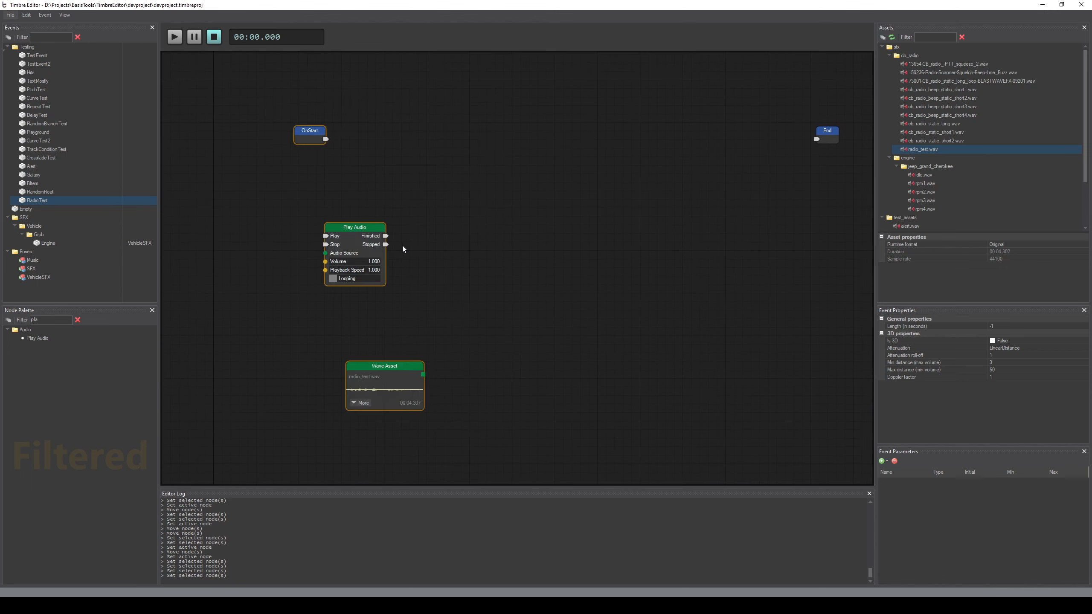
drag(304, 138, 406, 138)
click(533, 347)
drag(498, 369, 320, 338)
click(420, 392)
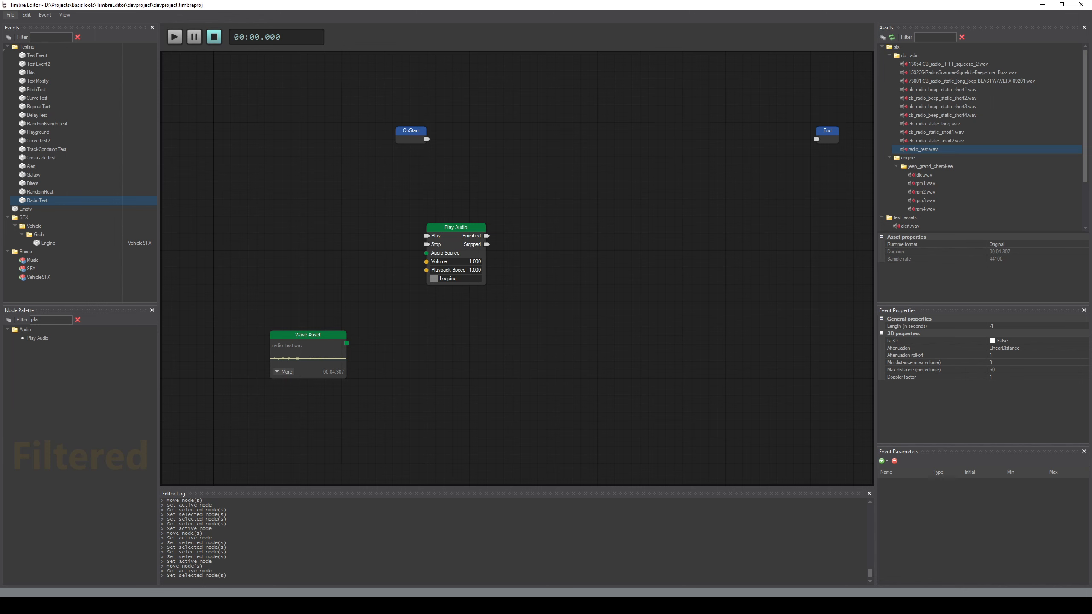
Switch to Audacity, record a second spoken message on a new mono track, and stop the recording
key(alt+Tab)
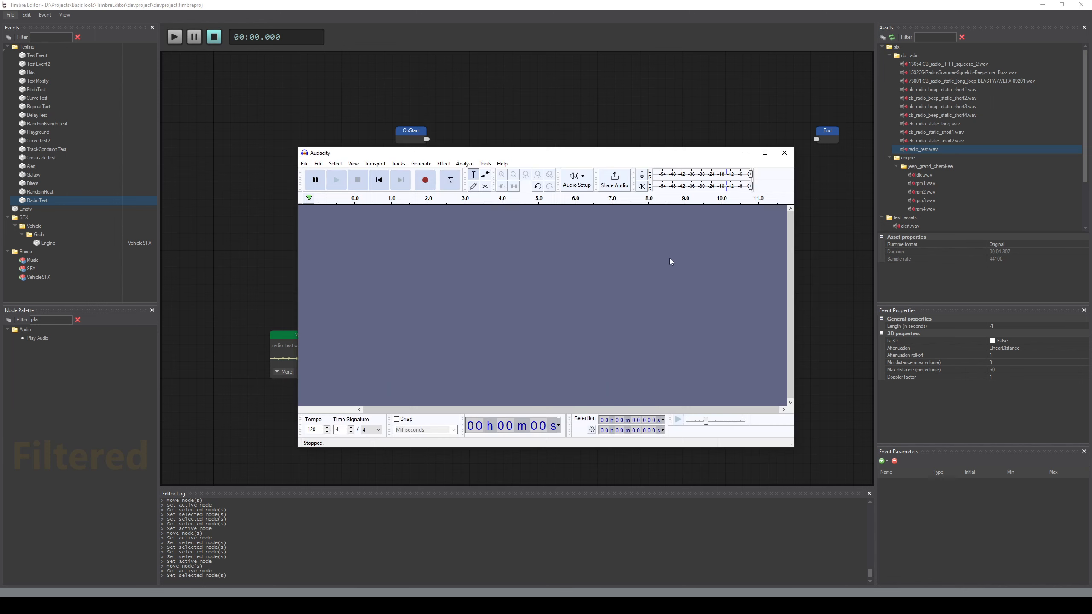
click(428, 183)
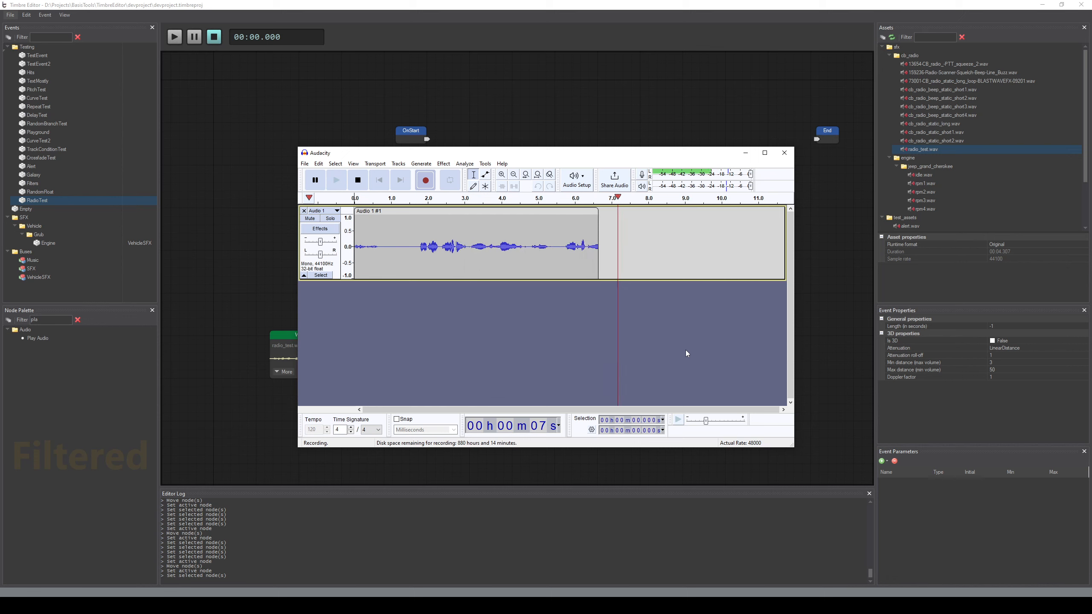
click(358, 180)
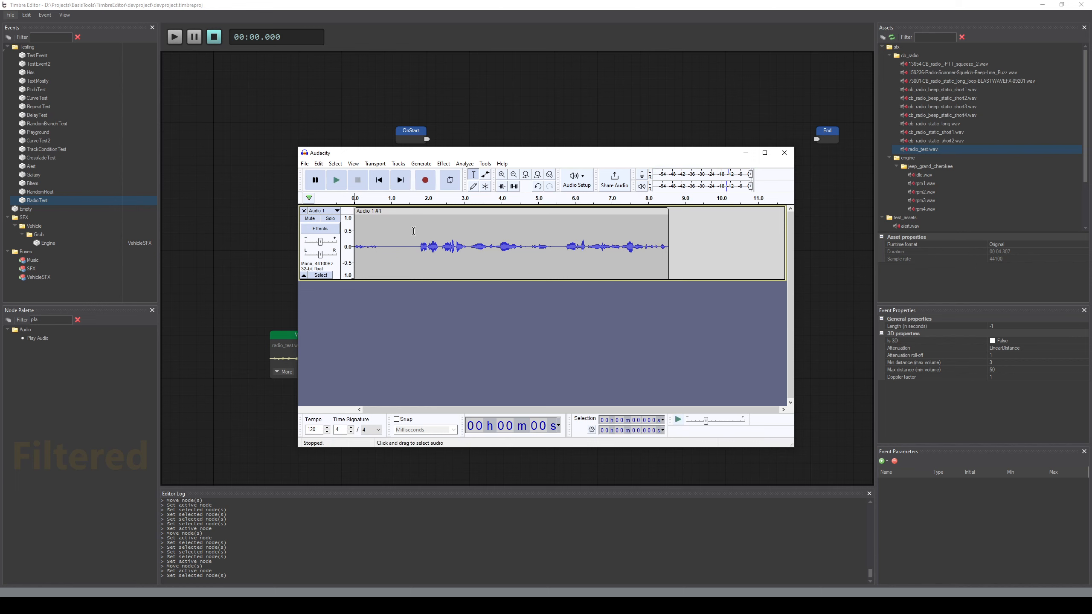
Delete the silent first 1.6 seconds or so of the second recording and play back the rest
drag(415, 244, 291, 246)
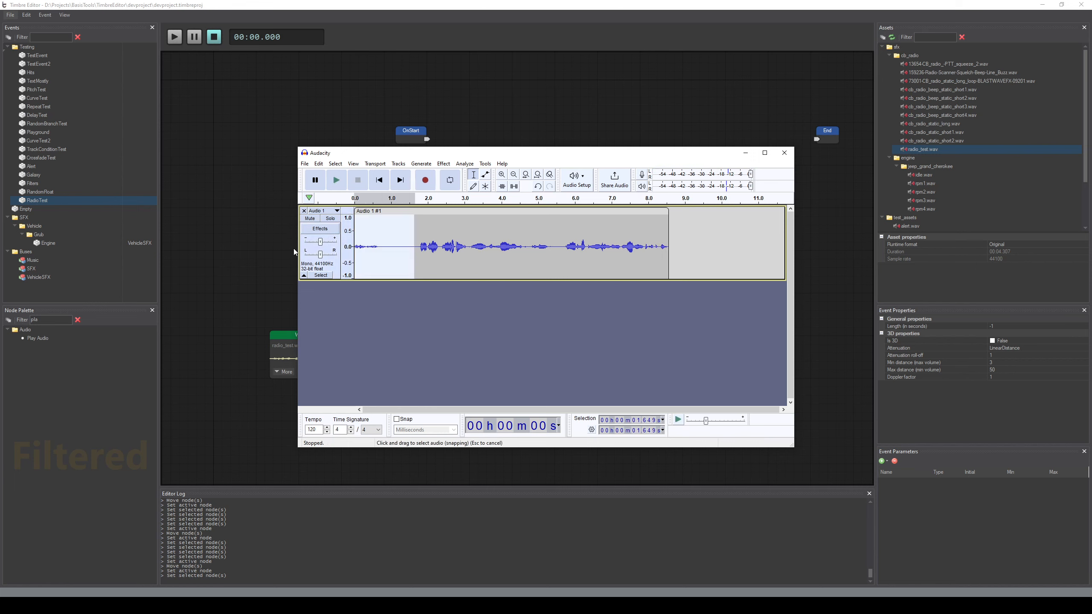
key(Delete)
key(space)
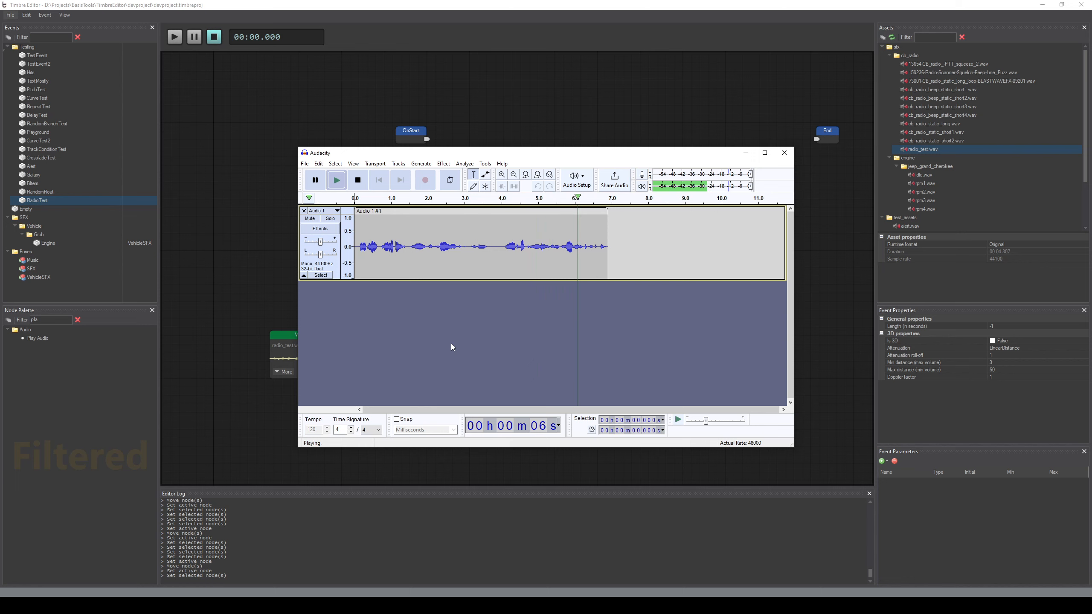
Export the second recording as radio_test2.wav with the same WAV settings and folder, and remove its track from Audacity
click(305, 166)
mouse_move(365, 235)
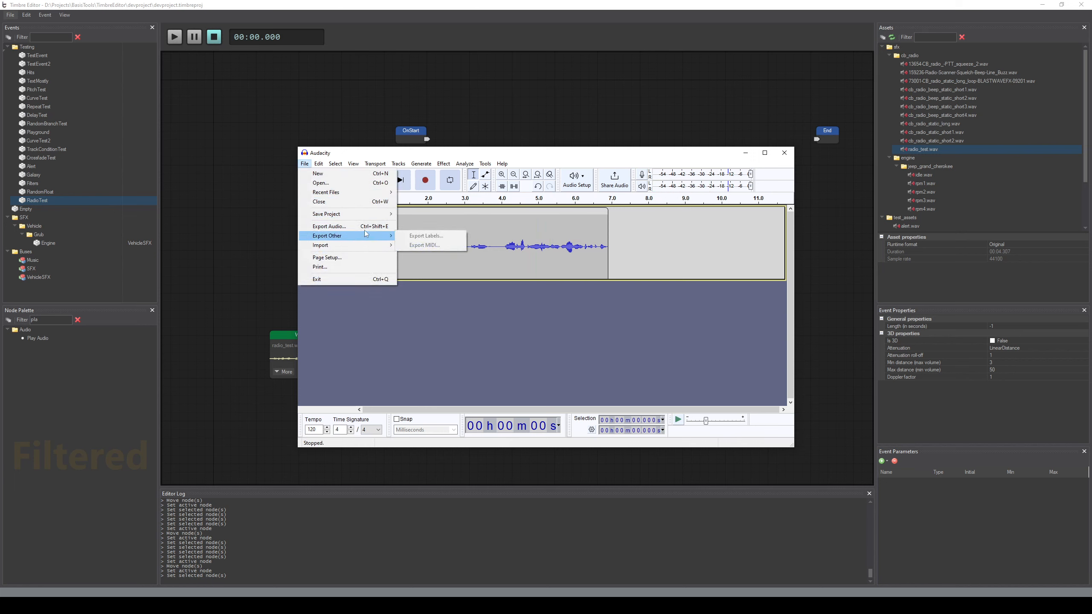
click(367, 227)
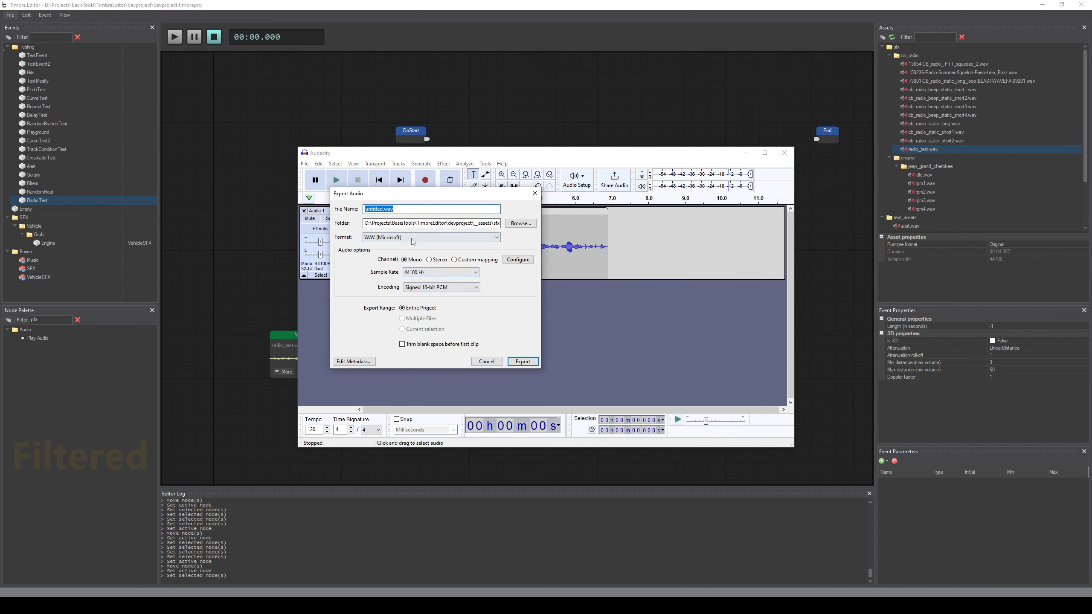
text(radio)
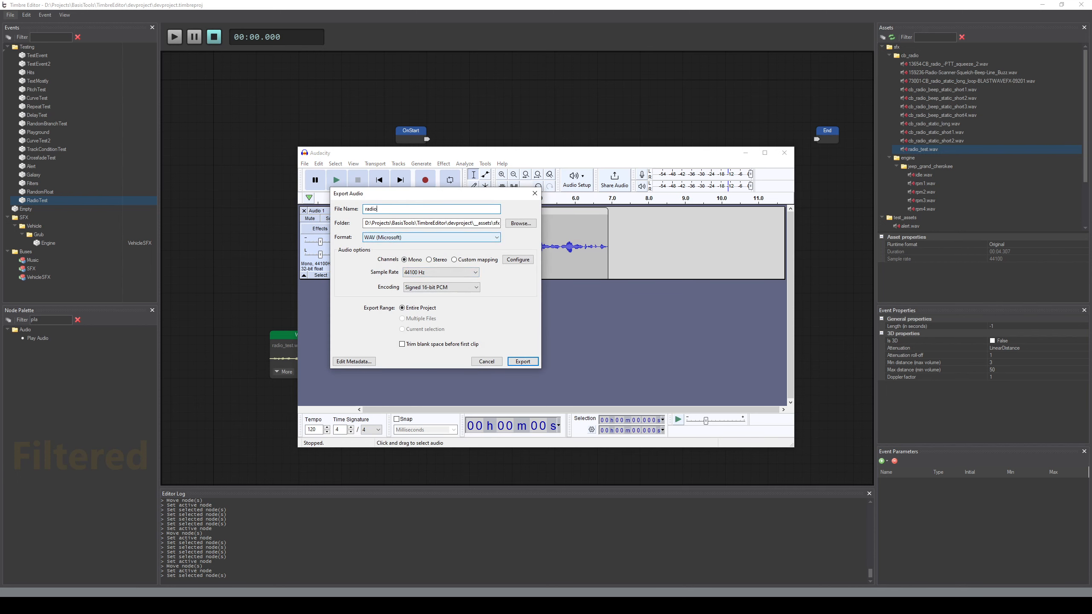
text(_test2)
key(Return)
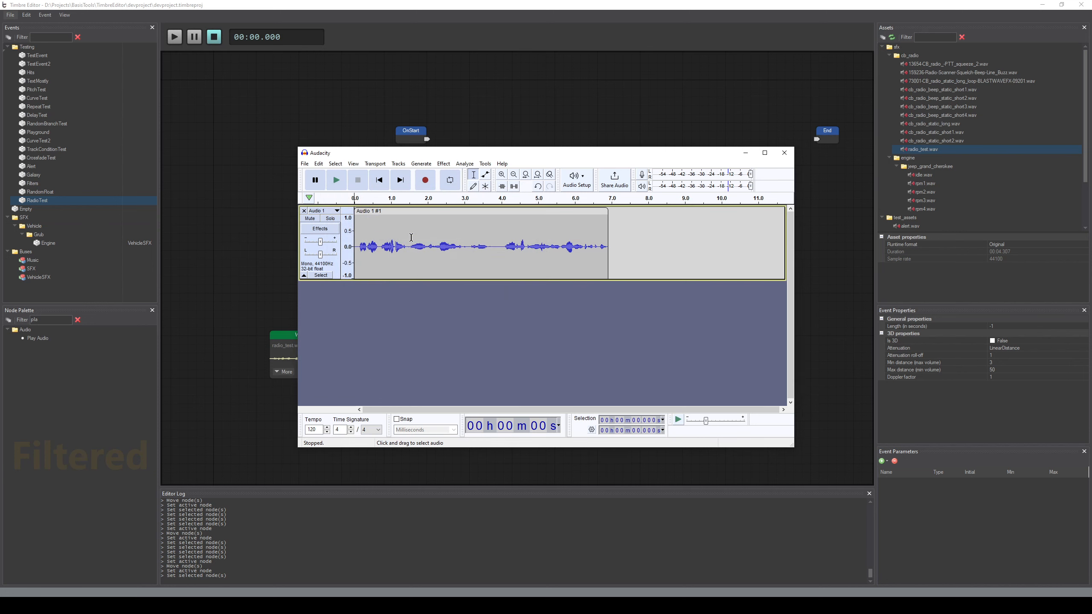
click(304, 211)
click(784, 152)
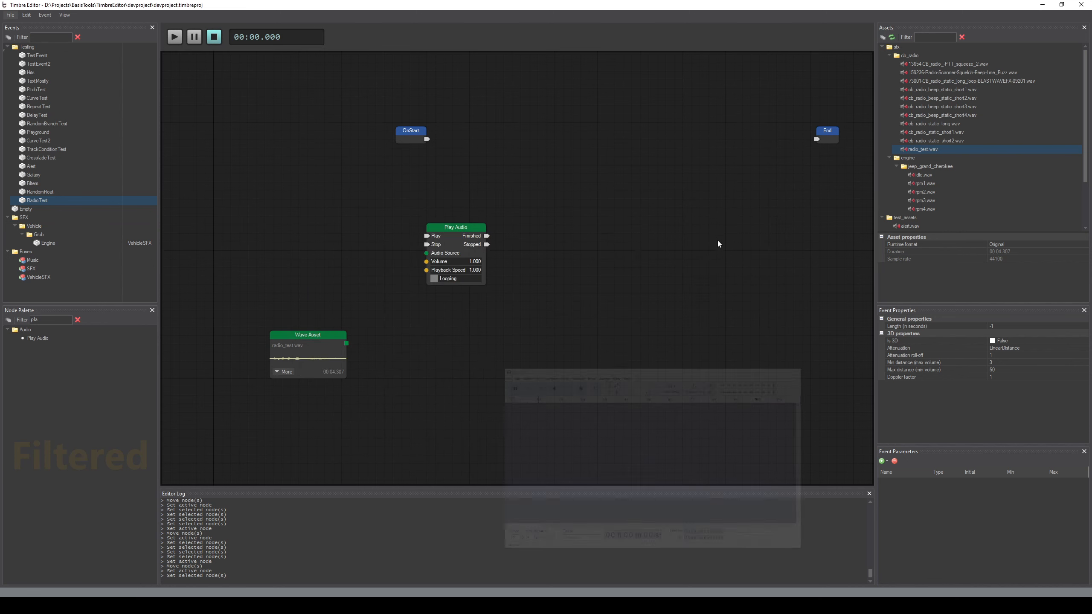
Add radio_test2.wav to the event graph below the radio_test.wav Wave Asset node
middle_drag(622, 334, 657, 319)
drag(924, 157, 364, 381)
middle_drag(527, 308, 498, 341)
Connect OnStart to Play and the radio_test.wav node to Audio Source on the Play Audio node, and preview the event
drag(433, 157, 432, 254)
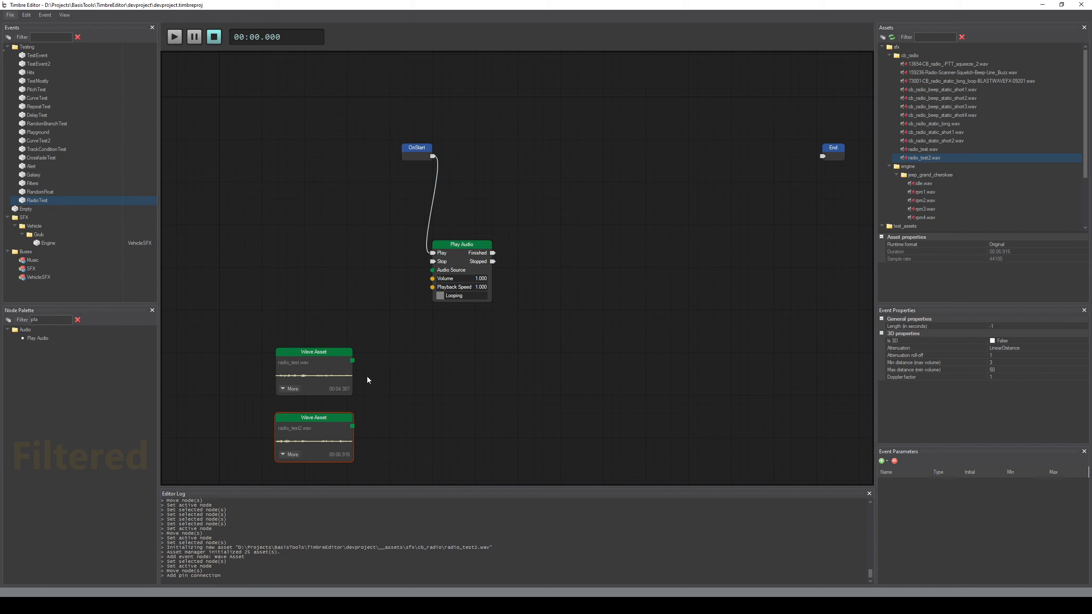
drag(353, 360, 432, 270)
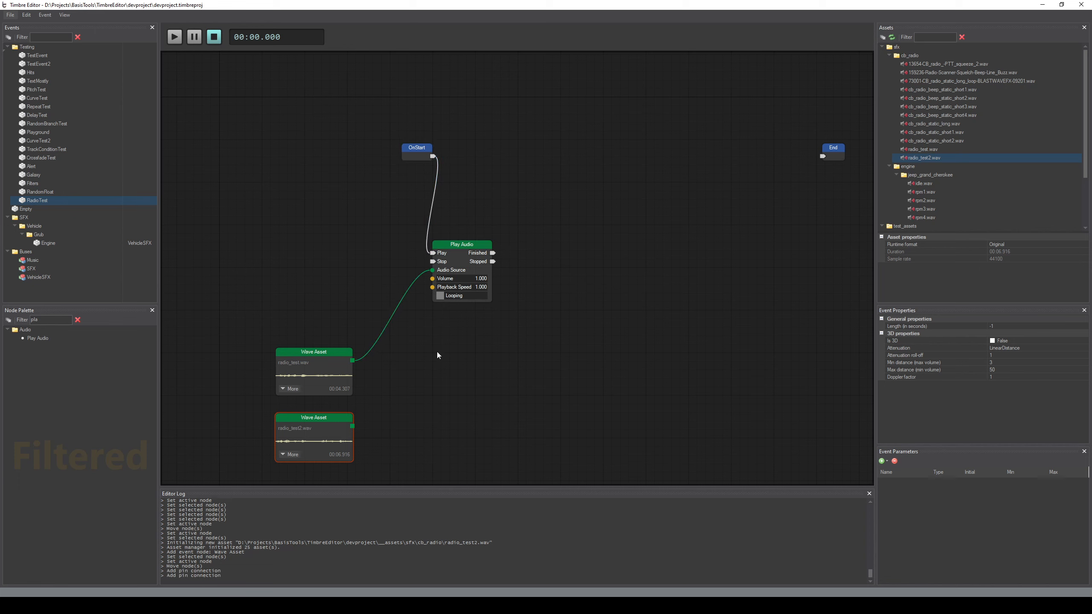
click(473, 365)
key(space)
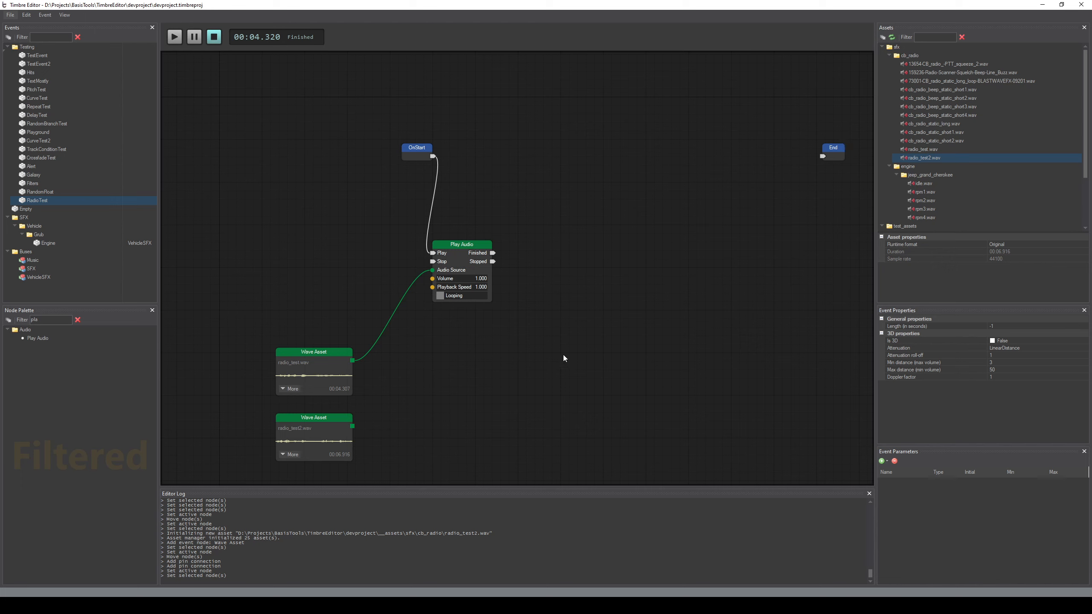
Move the radio_test.wav Wave Asset node beside Play Audio and expand it to show its filter inputs
middle_drag(575, 353, 558, 342)
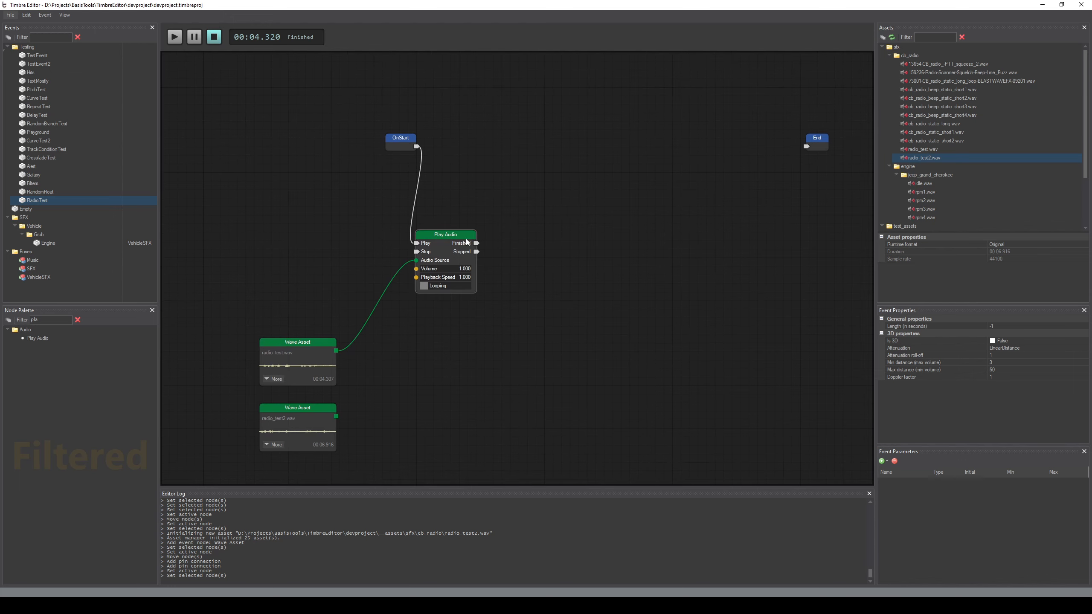
drag(299, 344, 308, 247)
click(281, 282)
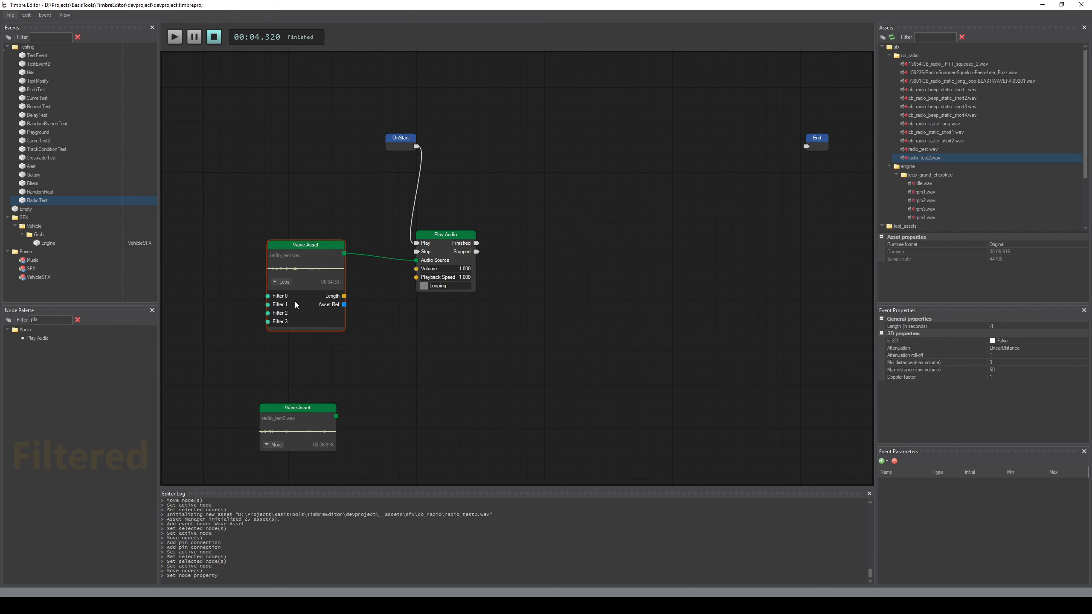
middle_drag(378, 354, 383, 342)
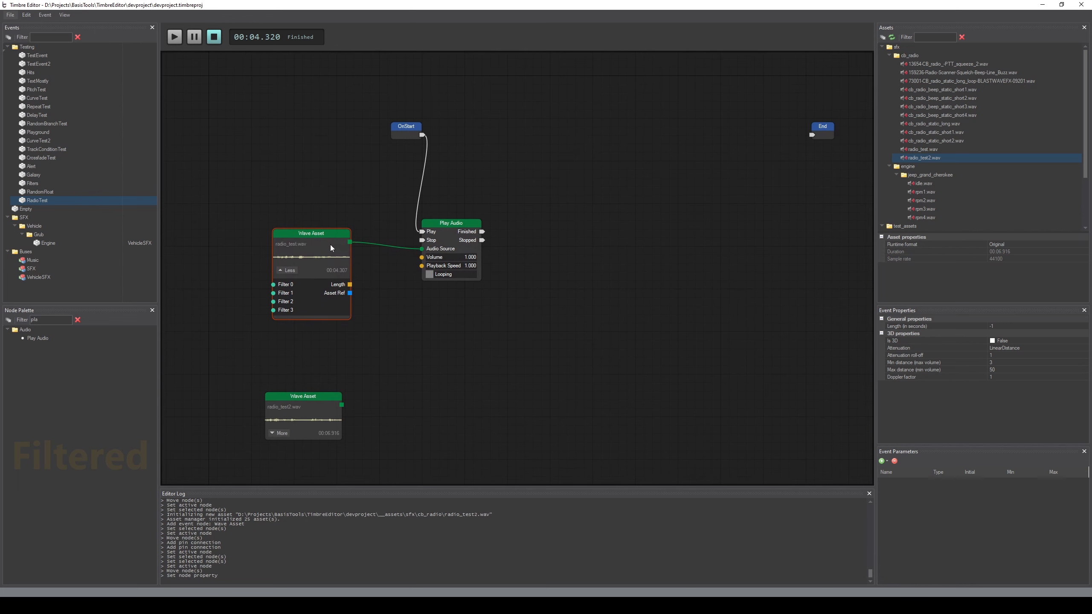
drag(321, 230, 372, 233)
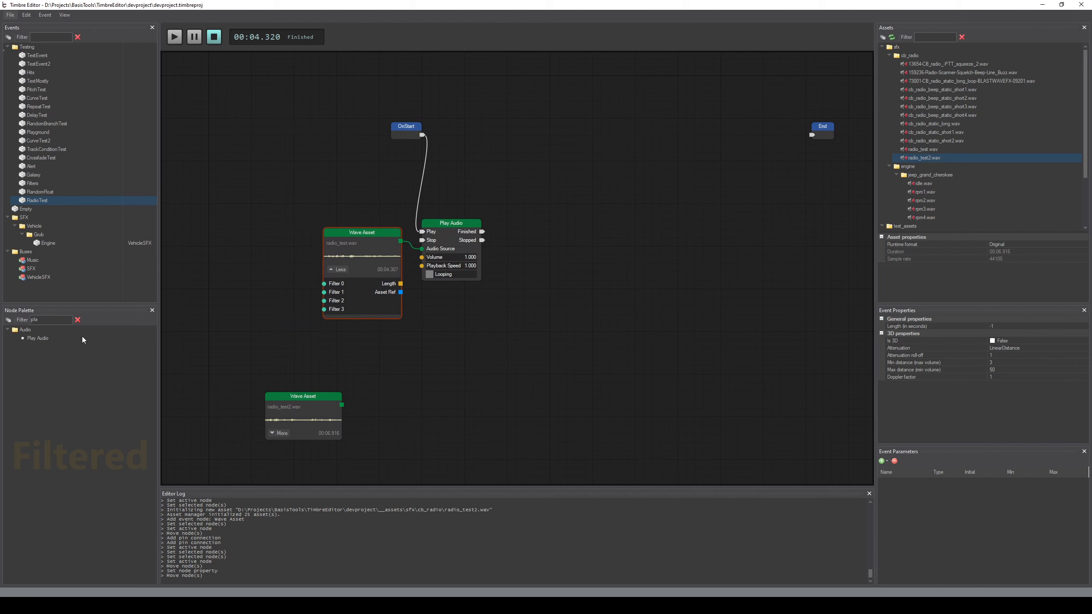
Add Wave Shaper Filter and Biquad Resonant Filter nodes, connecting them to Filter 0 and Filter 1 of the radio_test.wav node
click(54, 318)
text(fil)
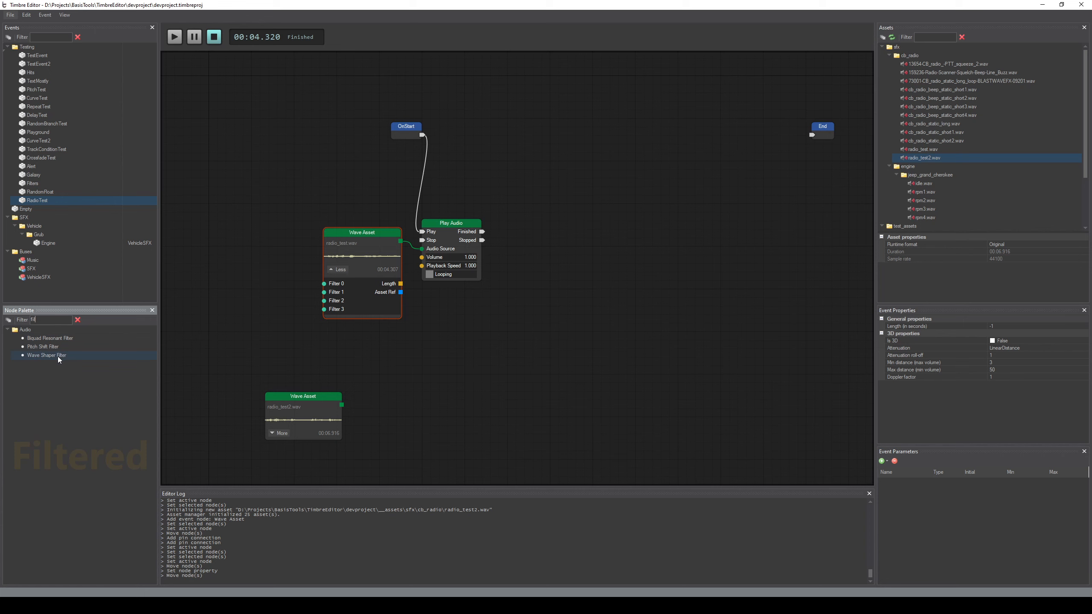
drag(58, 357, 249, 239)
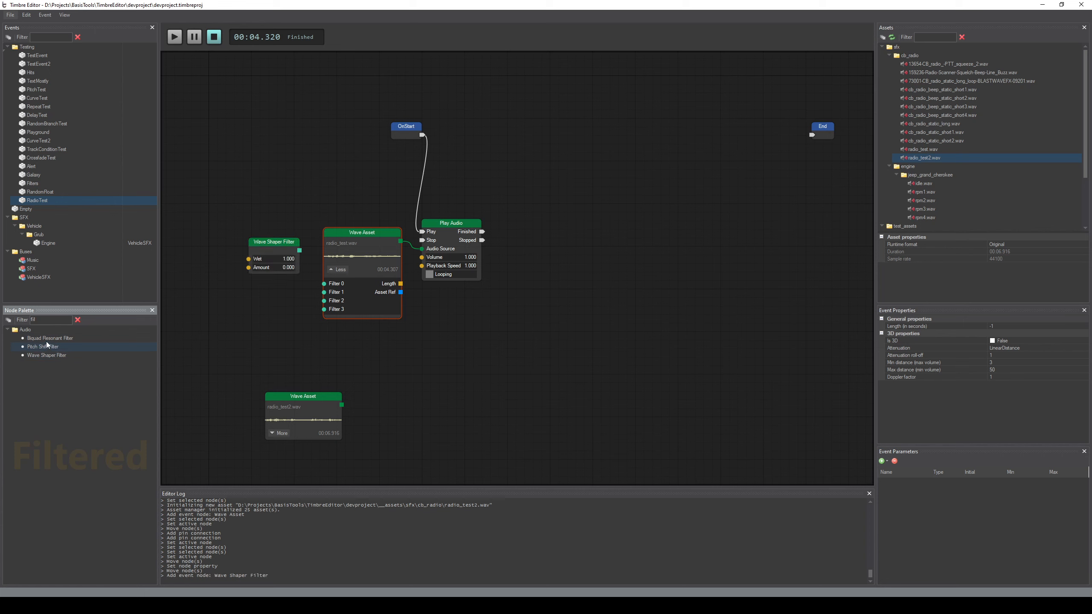
drag(288, 310, 324, 292)
click(280, 306)
drag(298, 251, 324, 283)
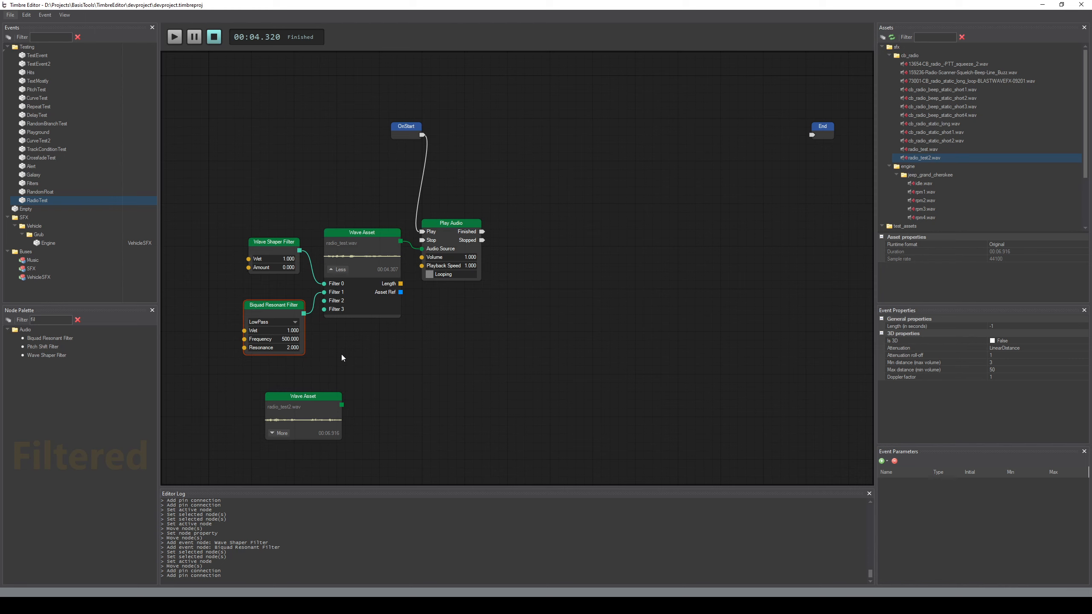
Set the Wave Shaper Filter's amount to 0.8
double_click(272, 268)
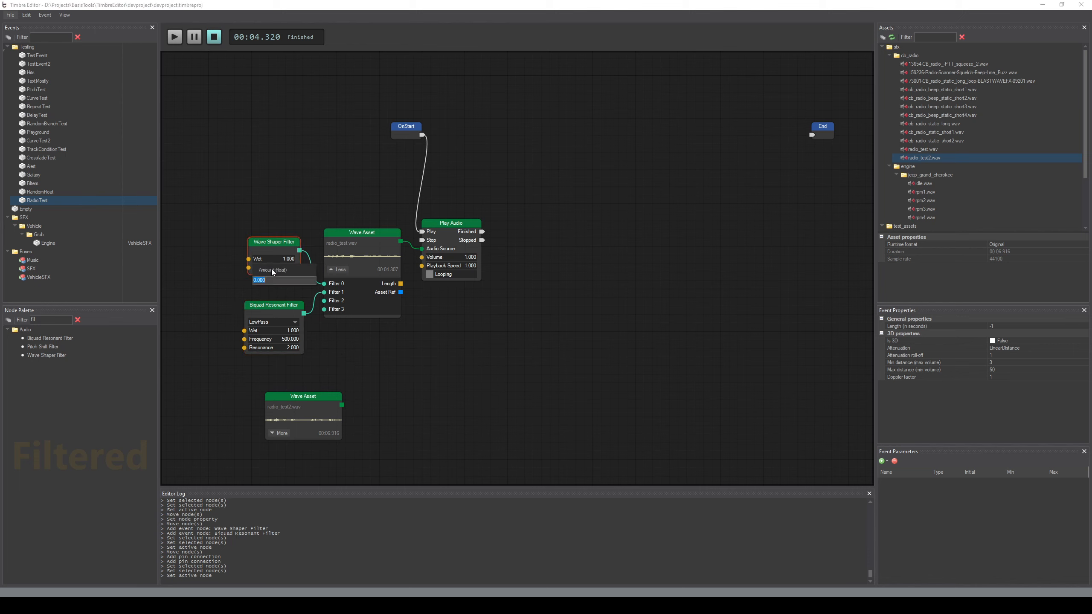
key(BackSpace)
text(.8)
key(Return)
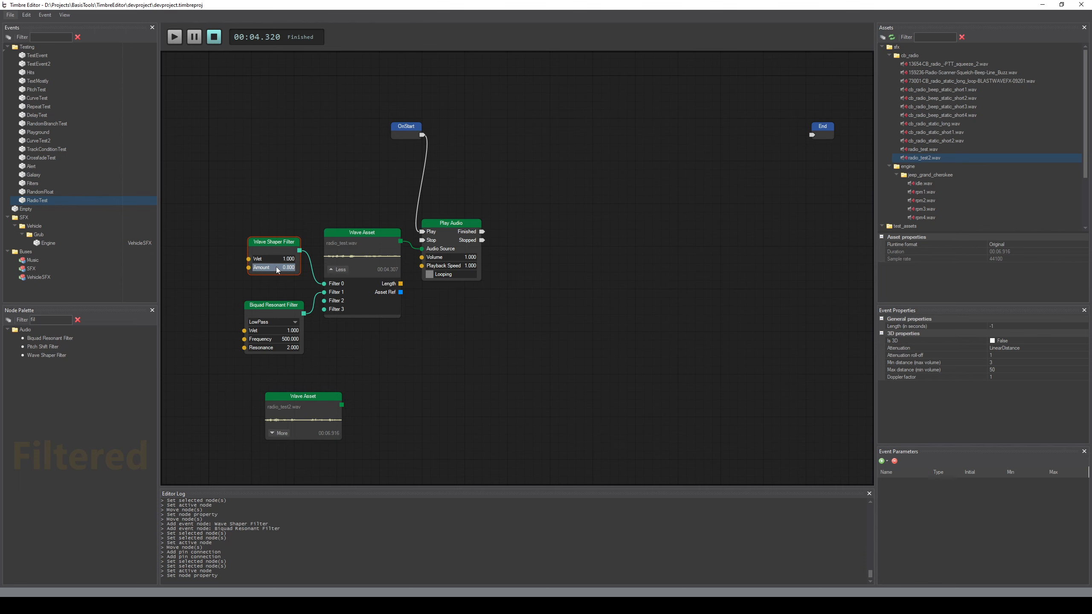
Set the Biquad Resonant Filter's frequency to 1000 and preview the filtered voice message
double_click(269, 339)
text(1000)
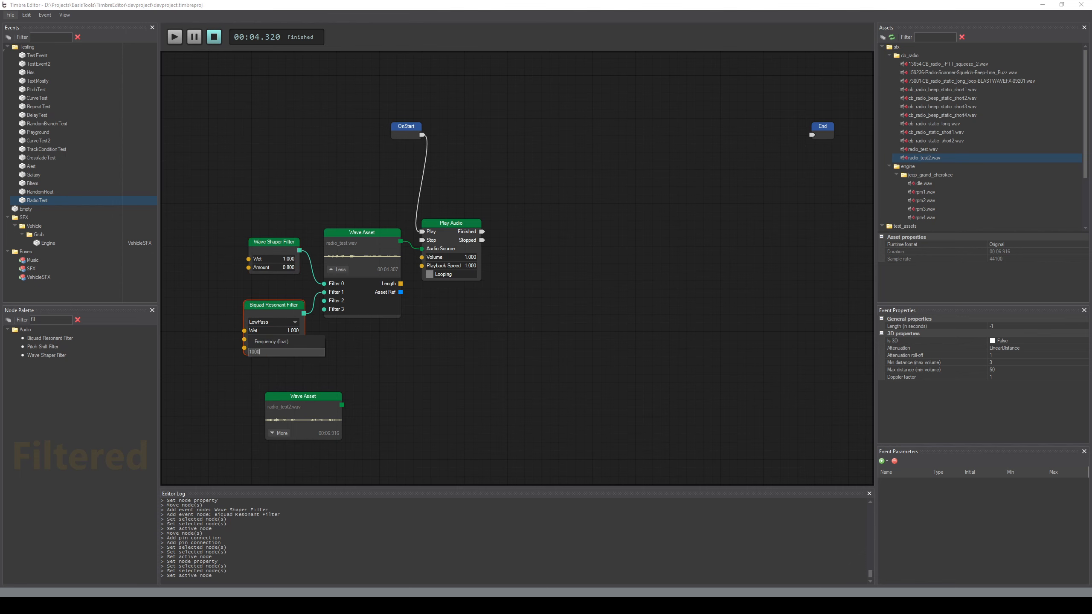
key(Return)
click(417, 339)
mouse_move(599, 234)
middle_down()
mouse_move(614, 231)
mouse_move(595, 240)
middle_up()
key(space)
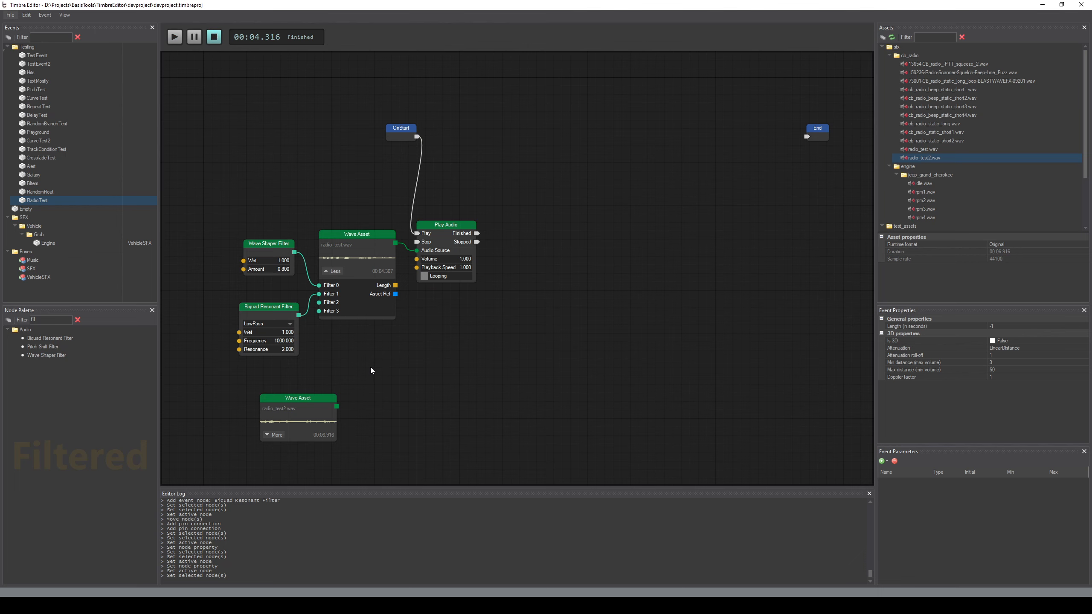
Set the Biquad Resonant Filter's resonance to 3
scroll(391, 367, down, 1)
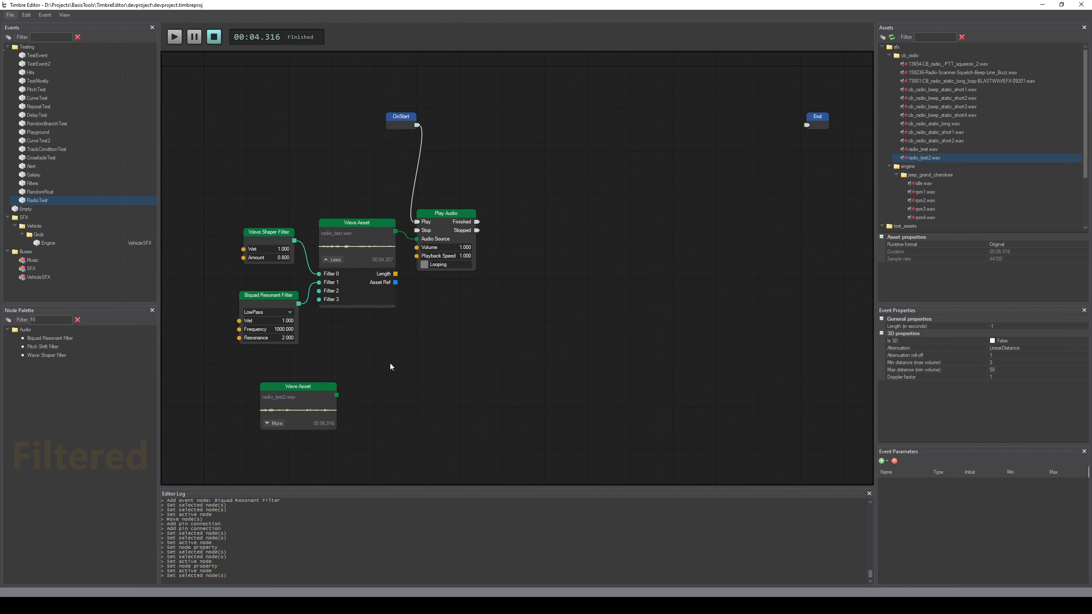
double_click(281, 340)
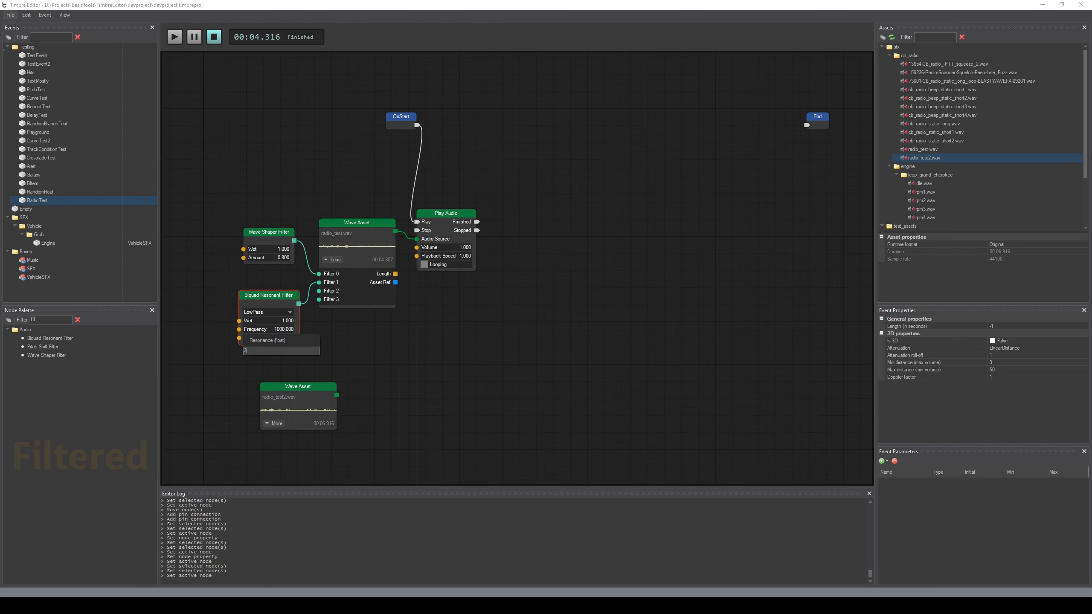
key(Return)
click(435, 365)
middle_drag(540, 274, 547, 288)
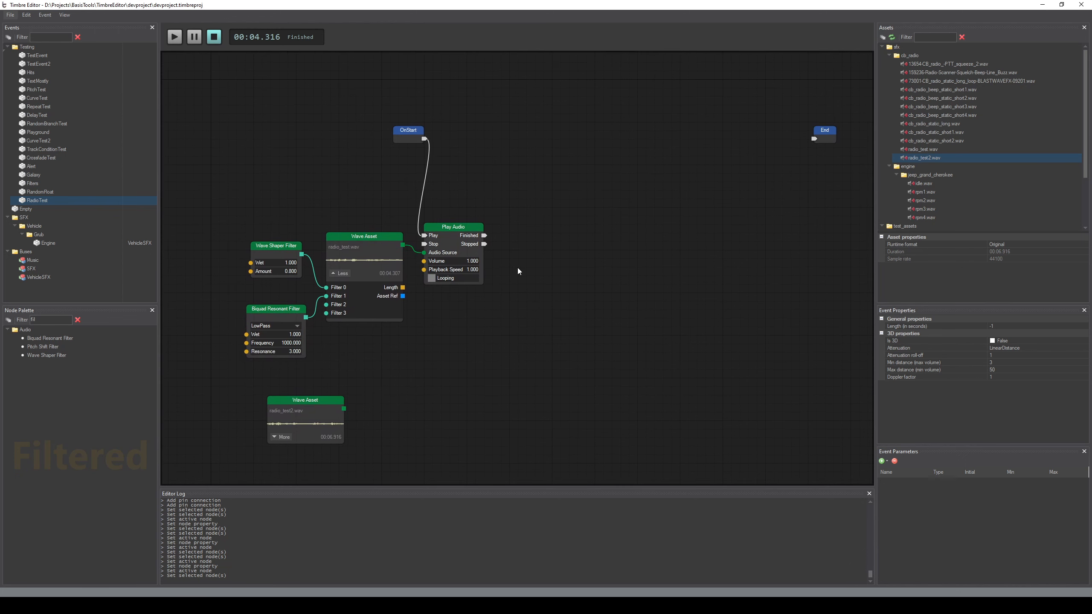
Preview the filtered voice message and set the Play Audio node's volume to 3
key(space)
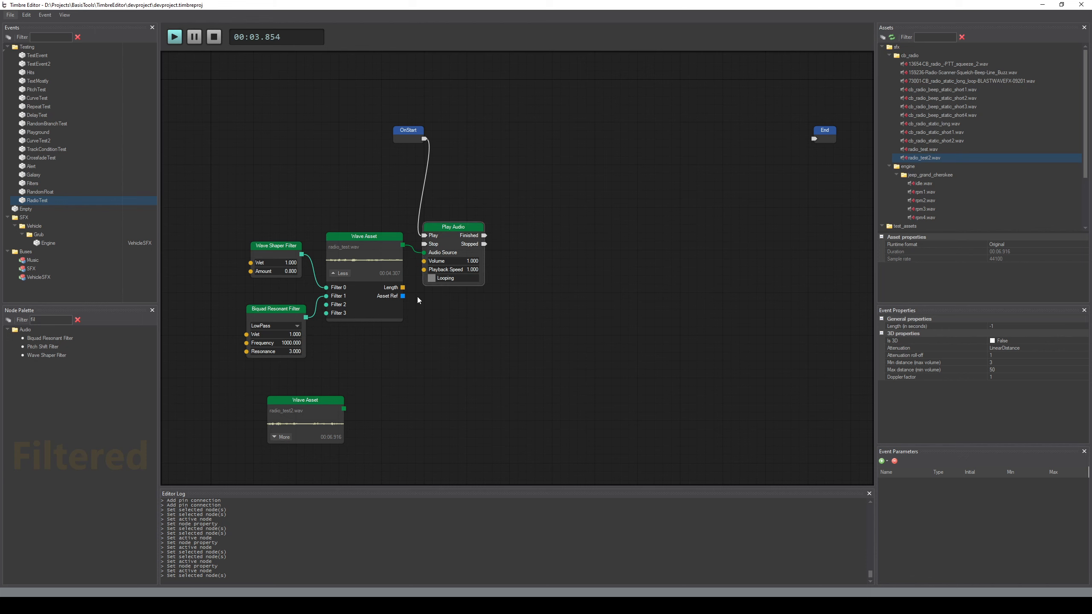
click(474, 261)
text(3)
key(Return)
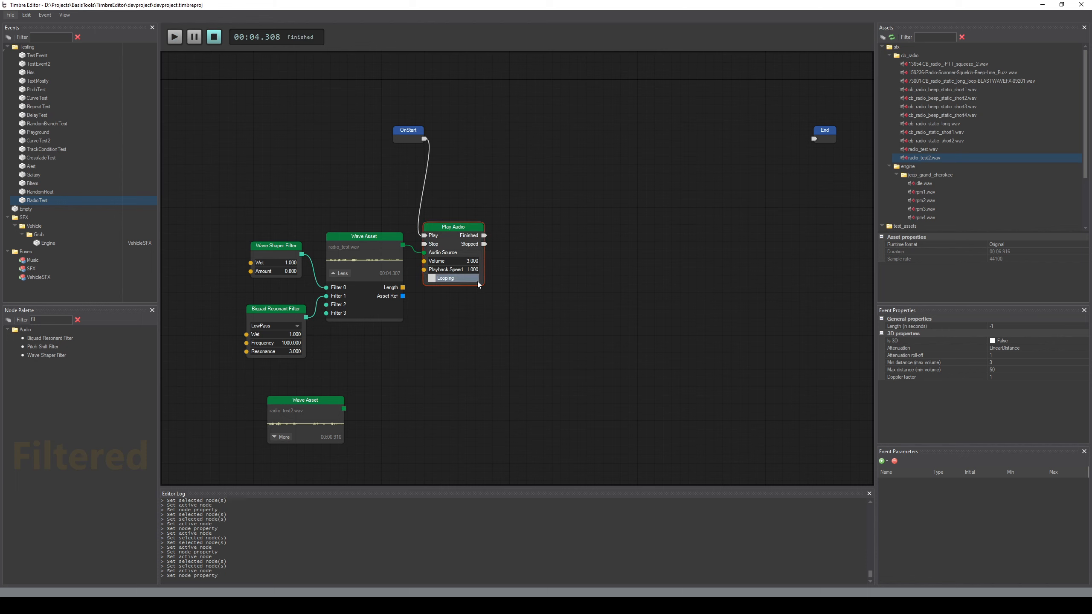
Set the Play Audio node's volume to 2 and preview the voice message
click(456, 262)
text(2)
key(Return)
click(560, 354)
key(space)
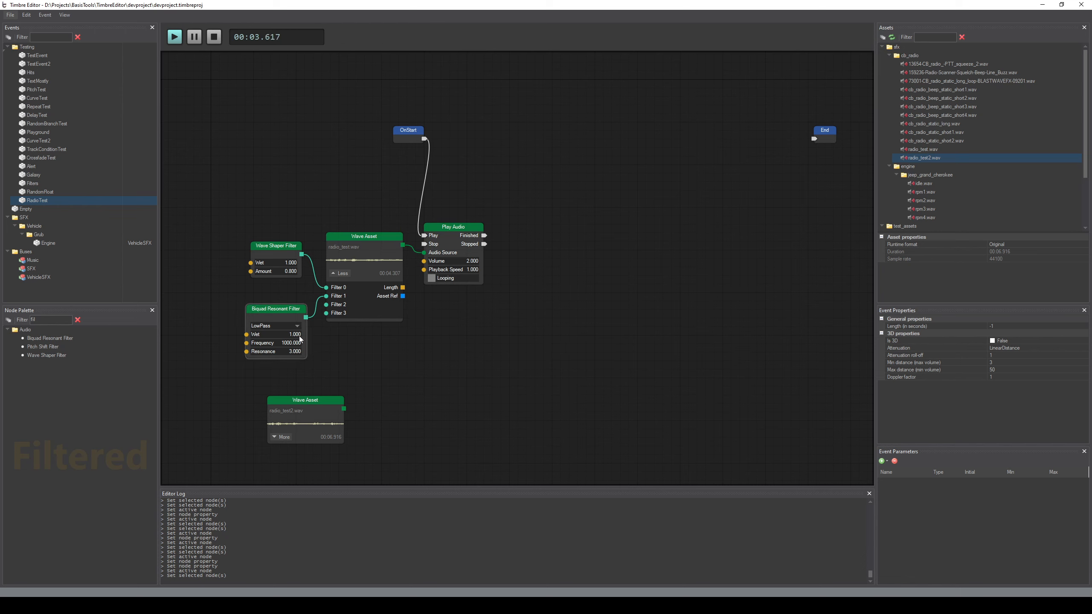
Switch the Biquad Resonant Filter's type to HighPass and preview the voice message
click(262, 325)
click(264, 334)
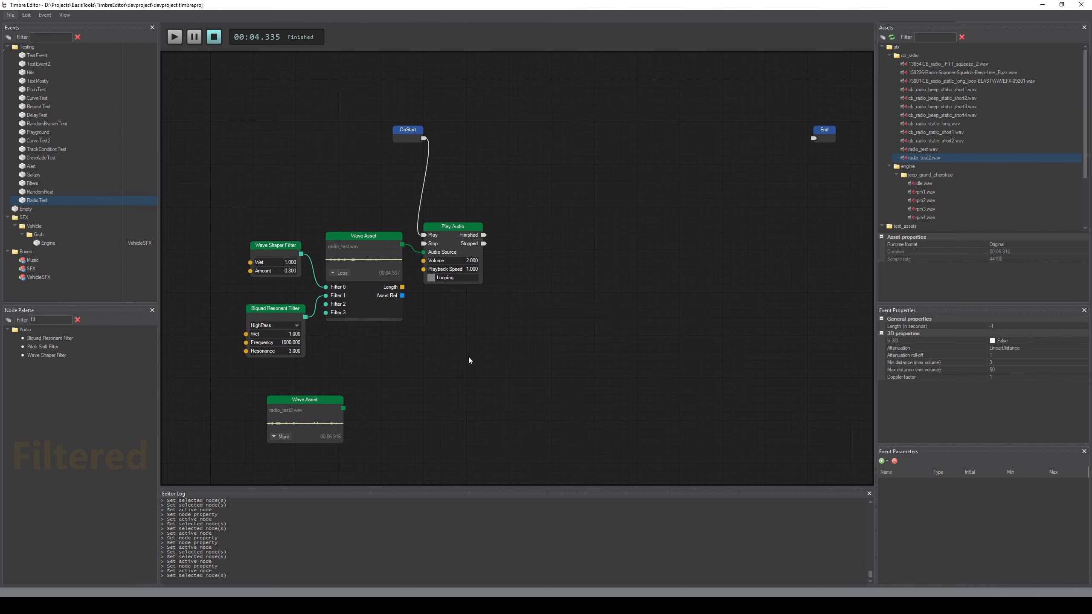
middle_drag(469, 358, 470, 361)
key(space)
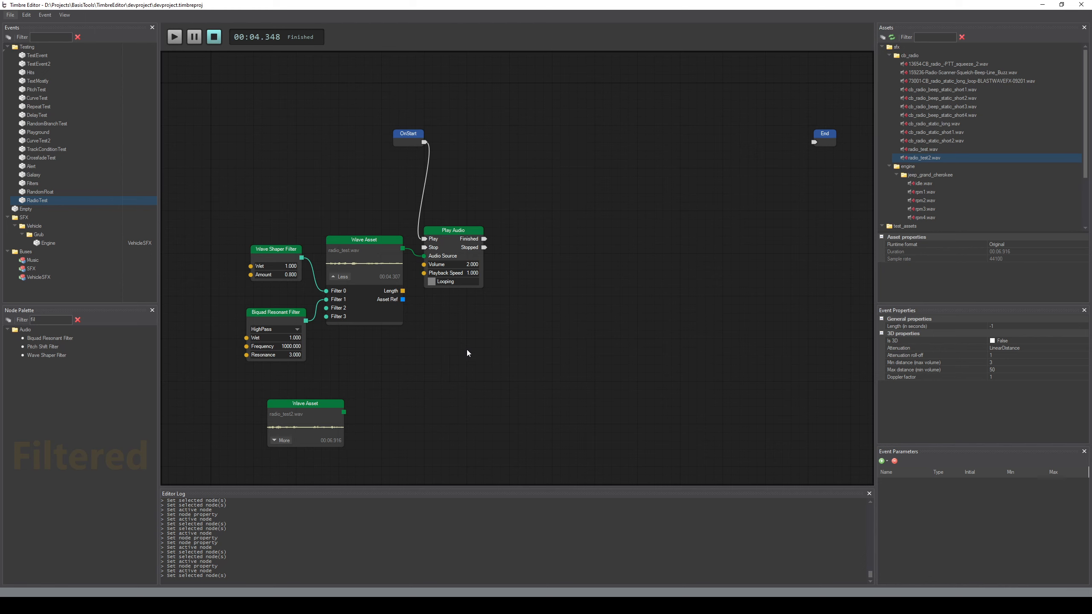
key(space)
Add a float event parameter named Dist
click(886, 461)
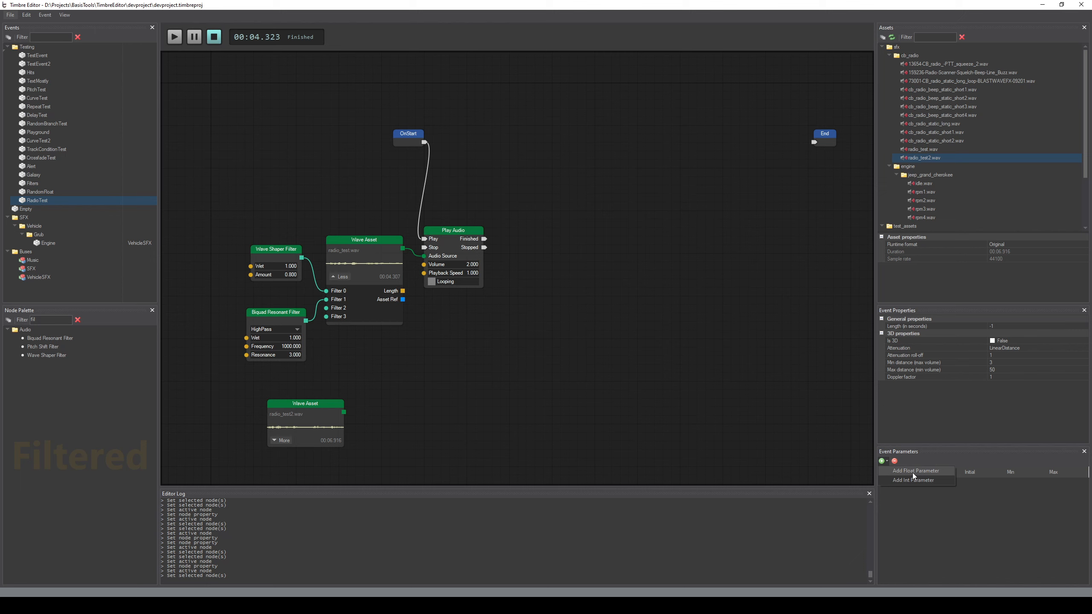
click(916, 471)
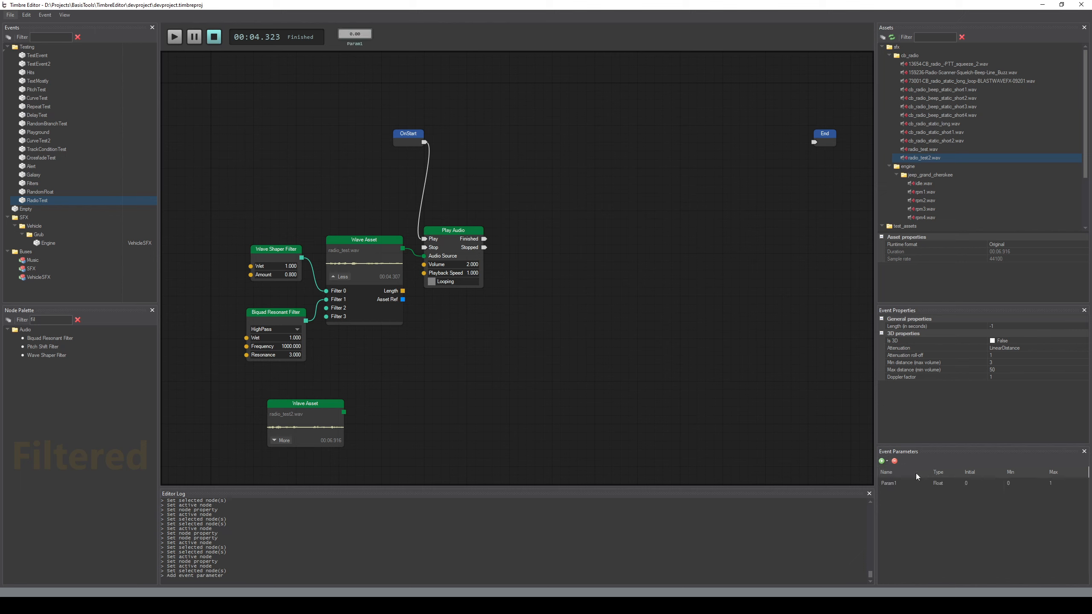
double_click(889, 484)
text(Dist)
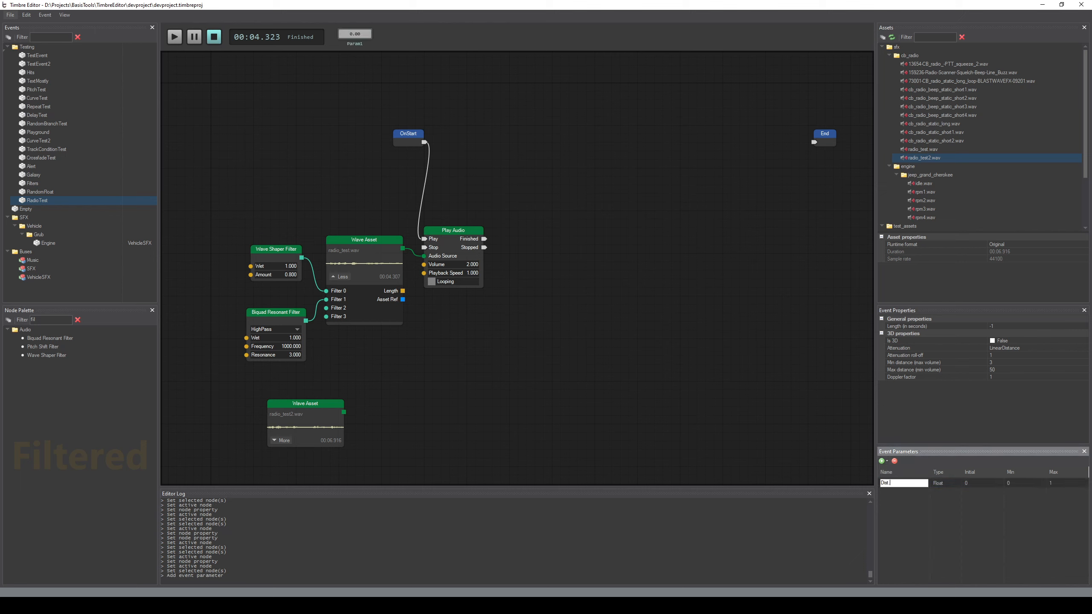
key(Return)
double_click(896, 483)
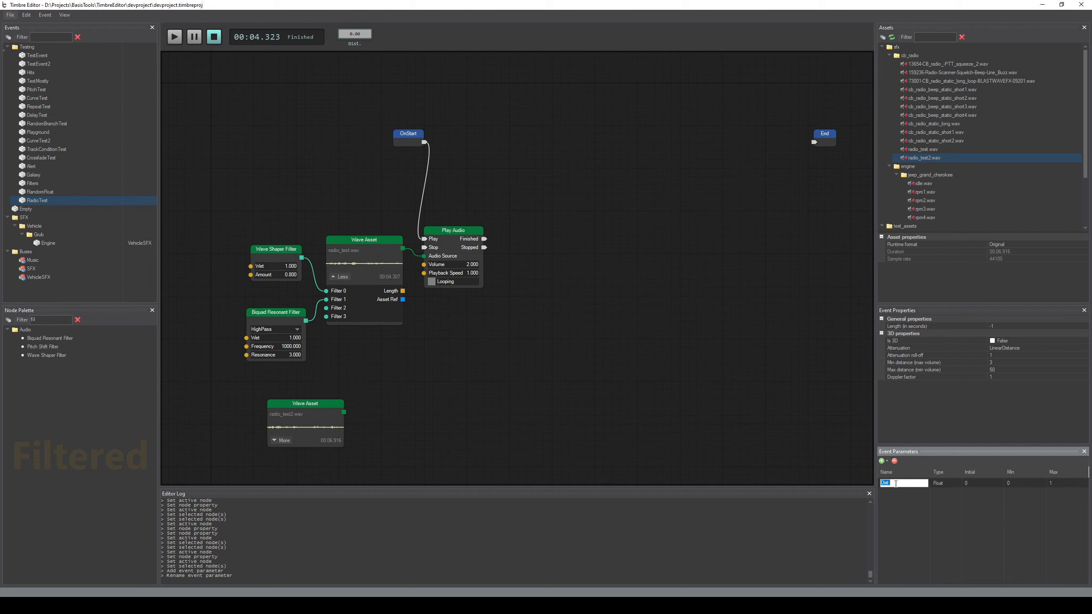
key(End)
key(BackSpace)
key(Return)
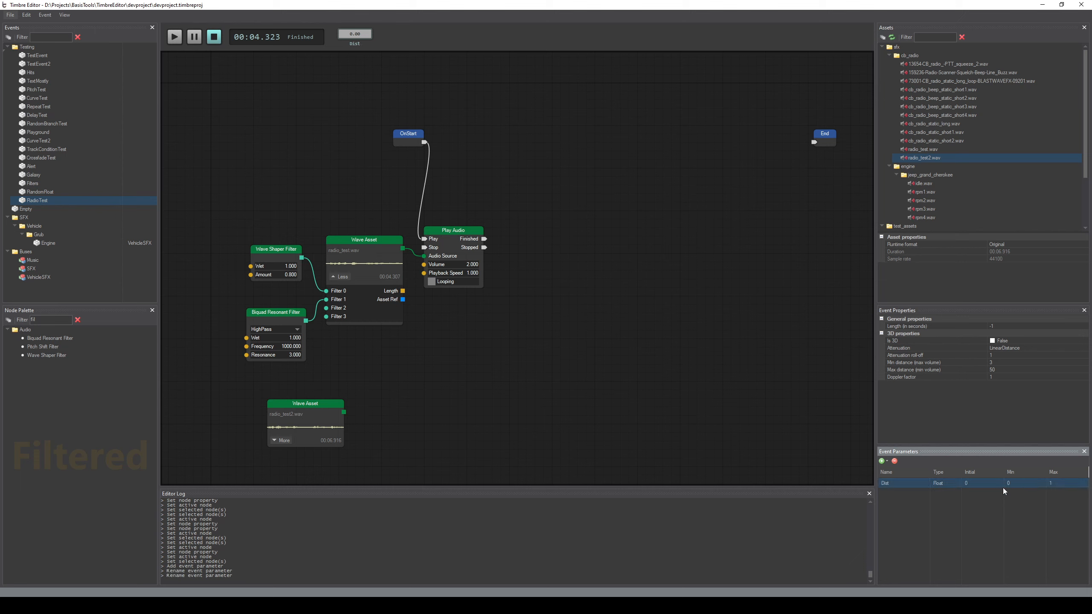
Add a float event parameter named Freq with a maximum of 2000
click(882, 460)
click(895, 473)
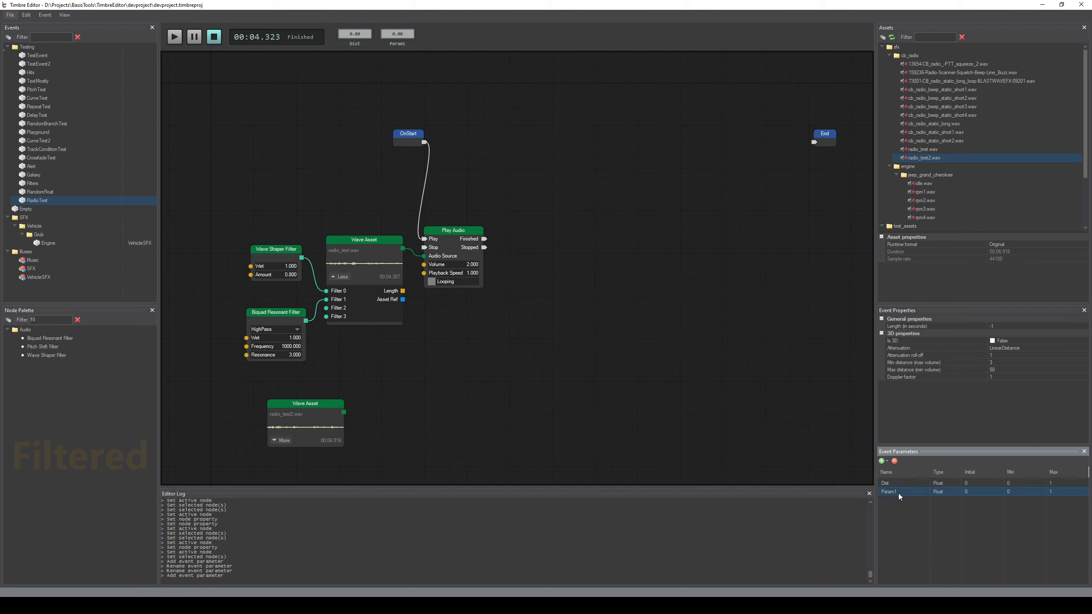
double_click(896, 491)
text(Freq)
key(Return)
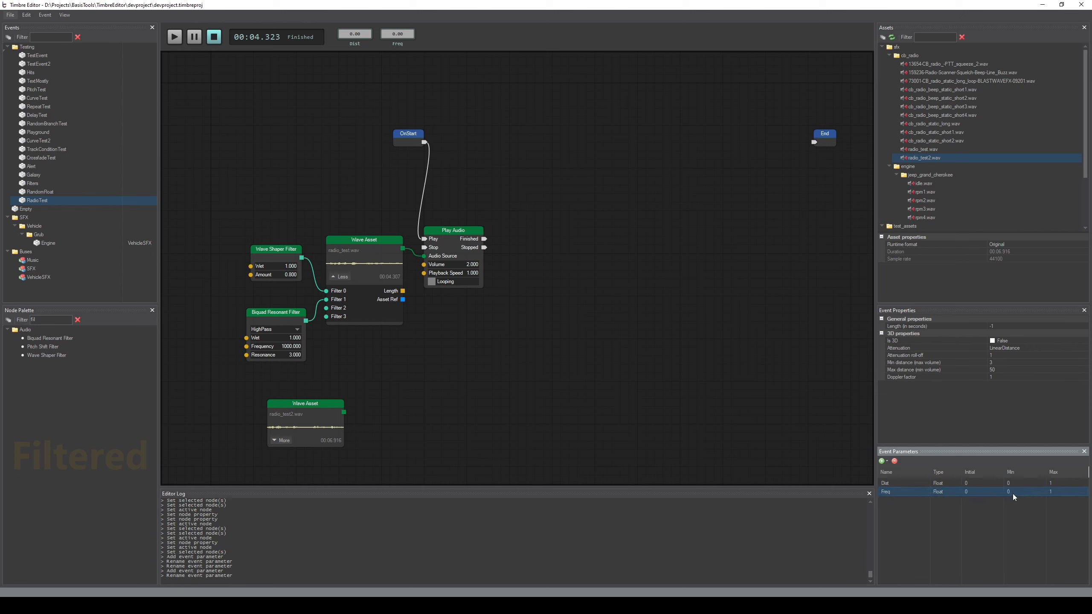
double_click(1053, 493)
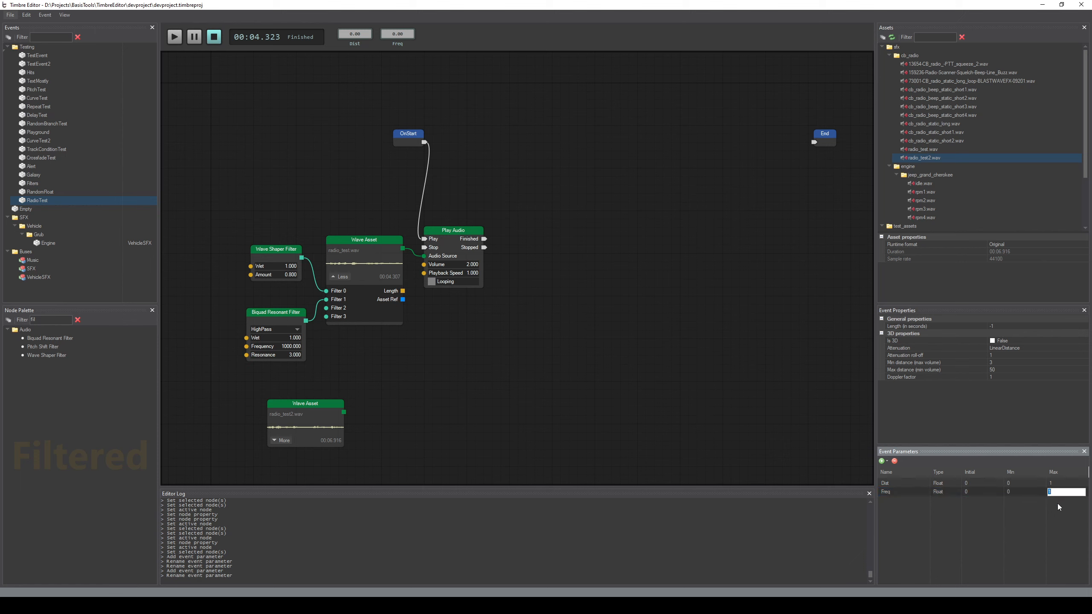
text(2000)
key(Return)
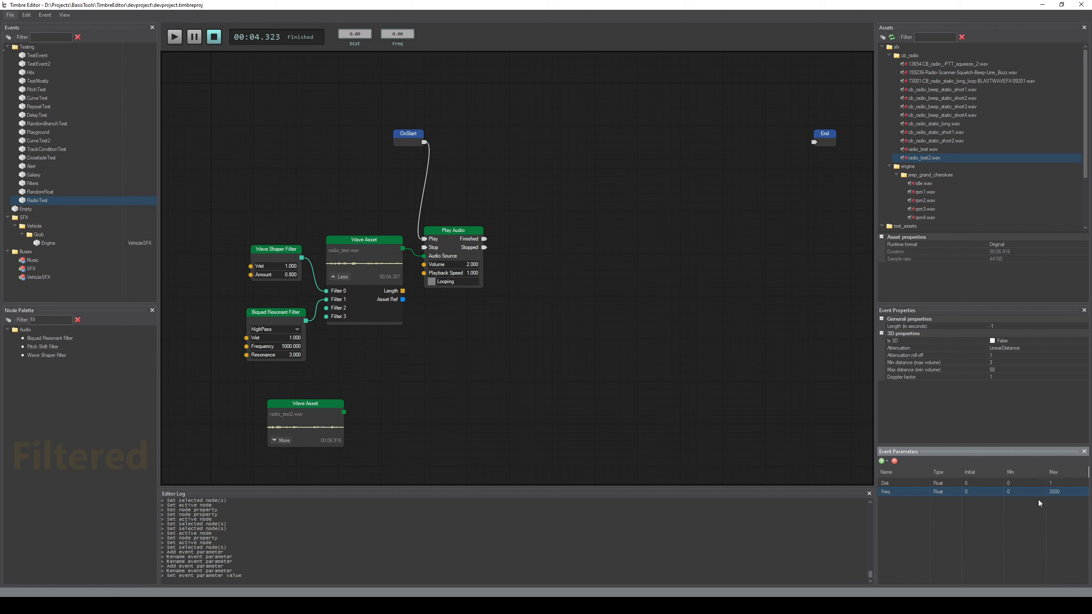
Add a float event parameter named Resonance with a maximum of 10
click(882, 461)
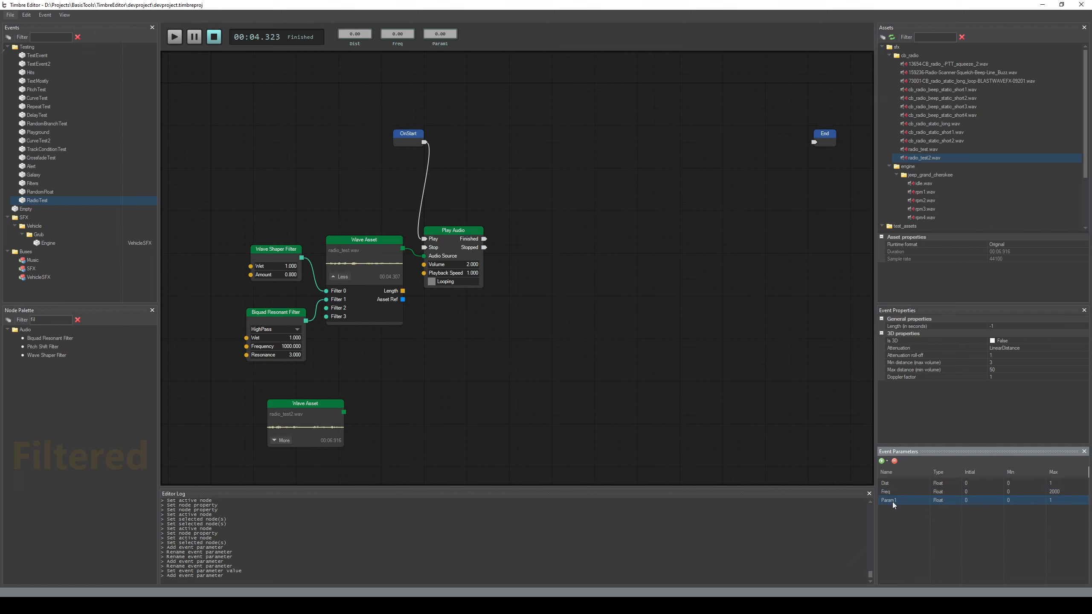
double_click(892, 501)
text(R)
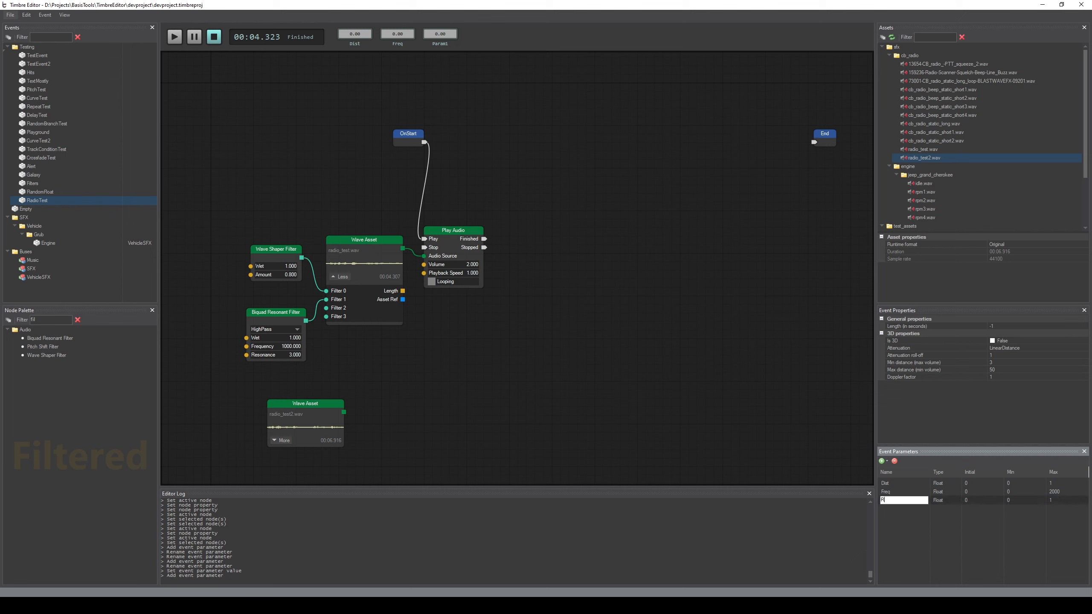
text(esonance)
key(Return)
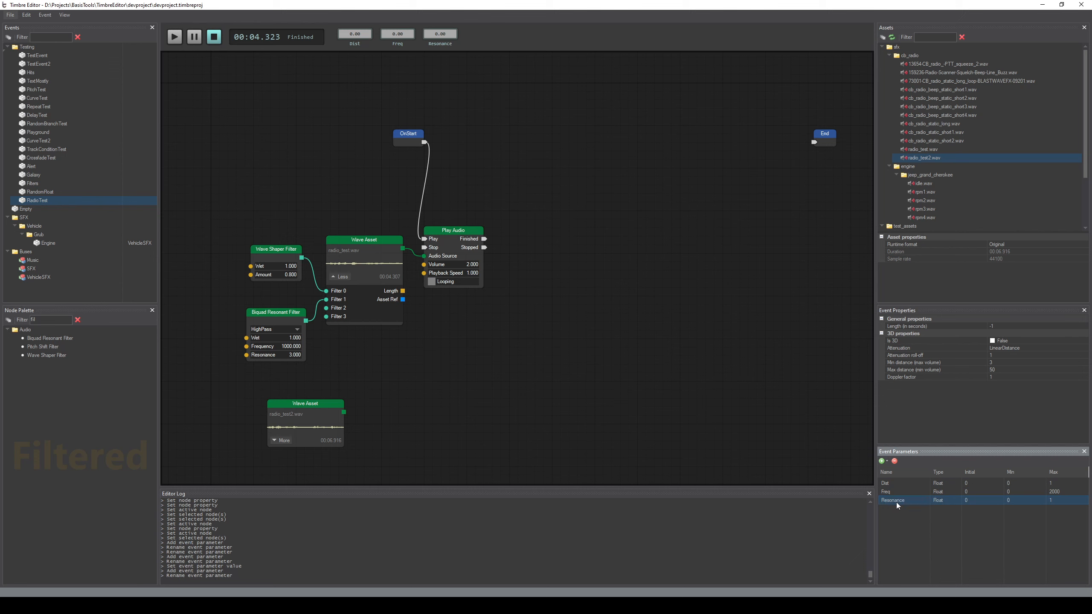
double_click(1053, 500)
text(10)
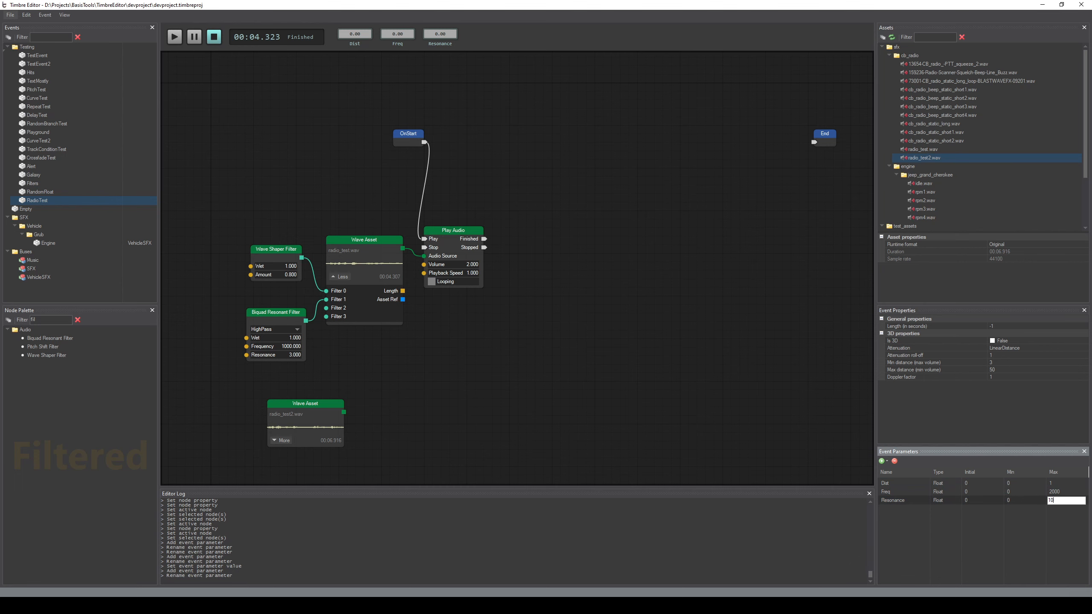
key(Return)
Consult the RandomFloat event, and shift all of RadioTest's nodes except End rightward to free space before the filters
middle_drag(481, 384, 485, 368)
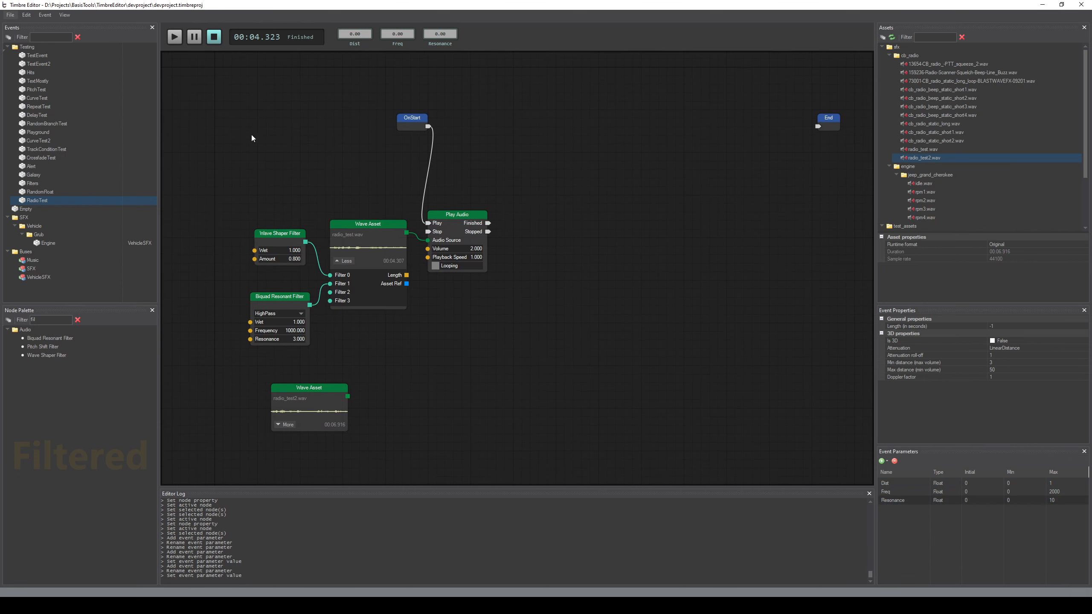
middle_drag(276, 238, 283, 145)
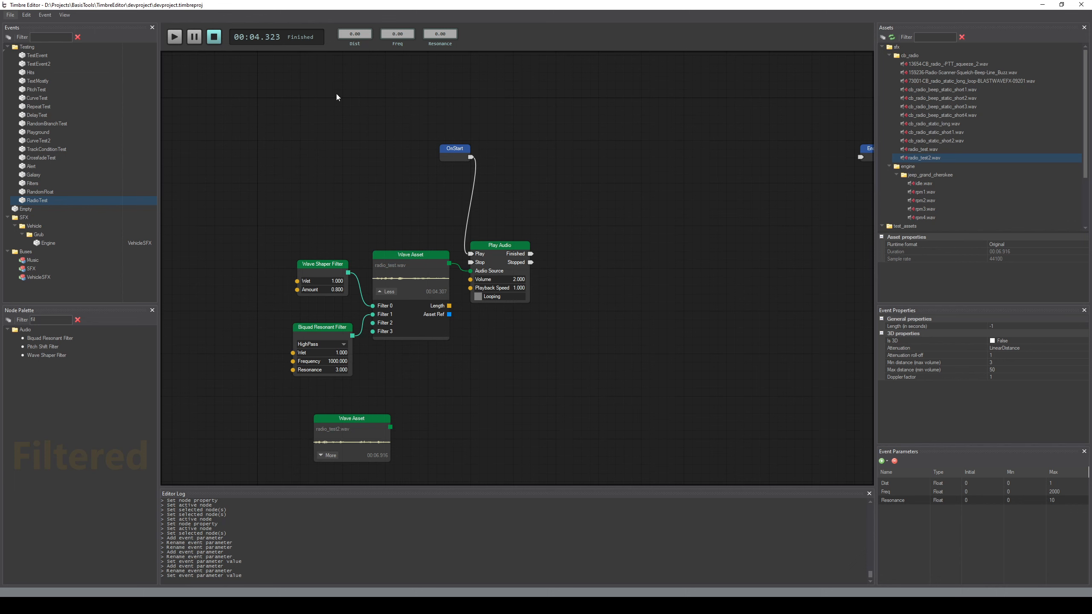
click(48, 192)
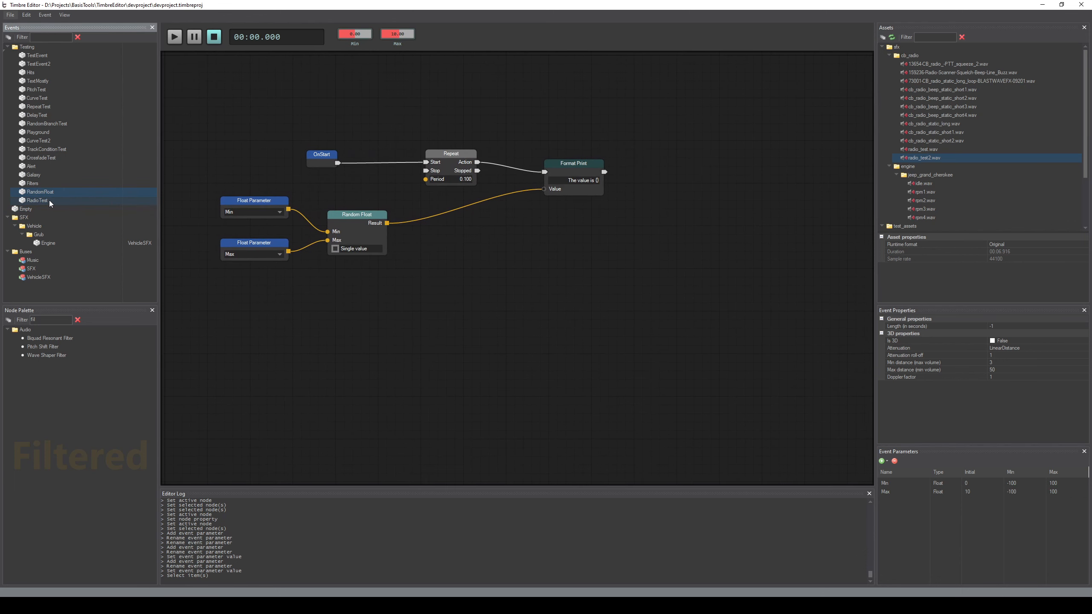
click(49, 199)
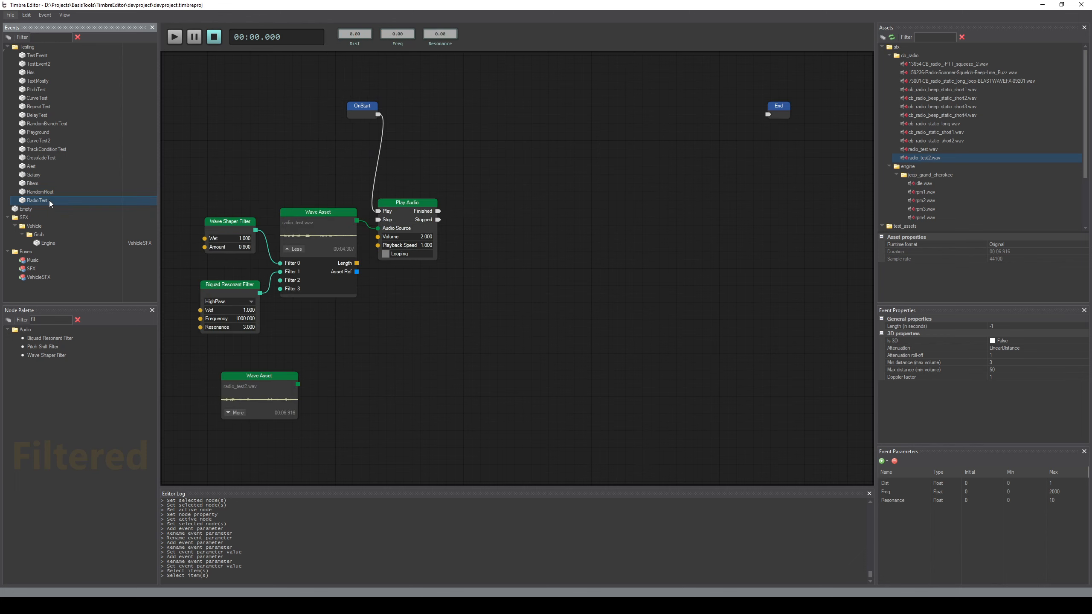
drag(194, 98, 454, 420)
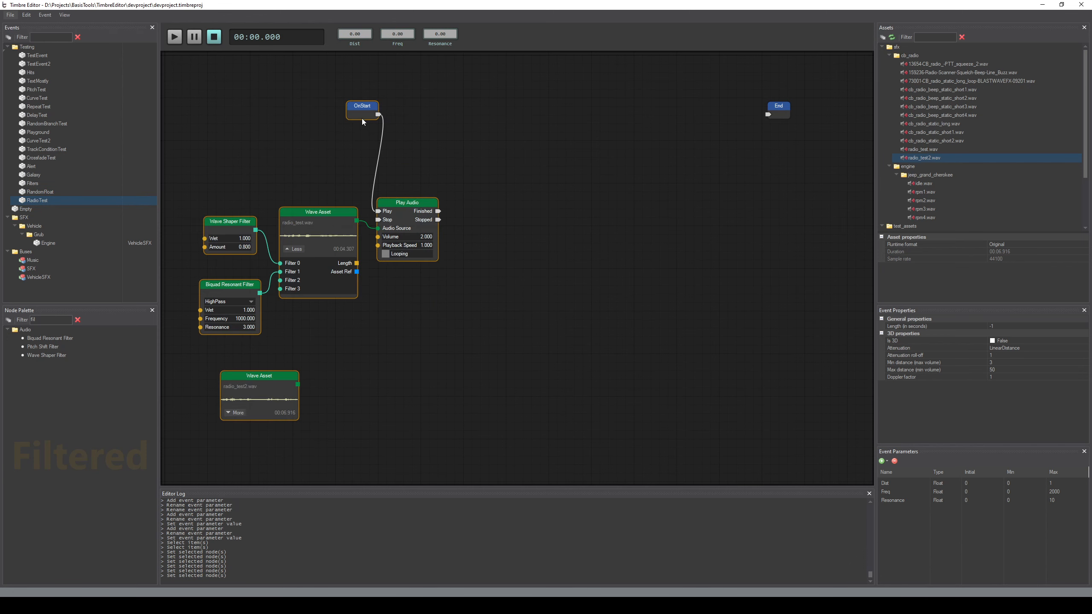
drag(362, 107, 478, 108)
click(278, 242)
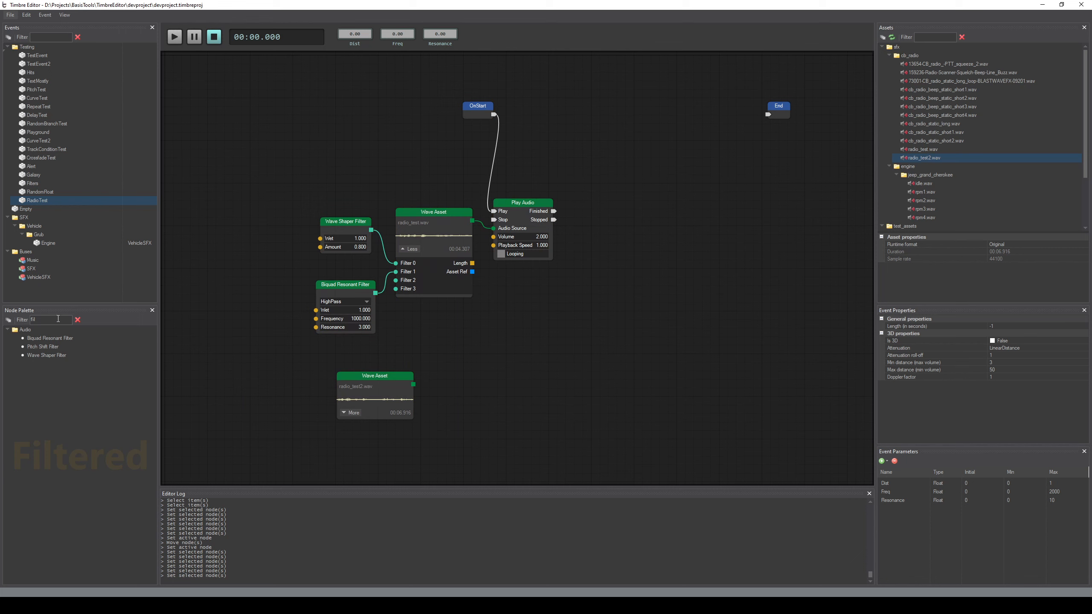
Find the Float Parameter node in the node palette and place three copies of it beside the filter nodes
double_click(57, 319)
text(param)
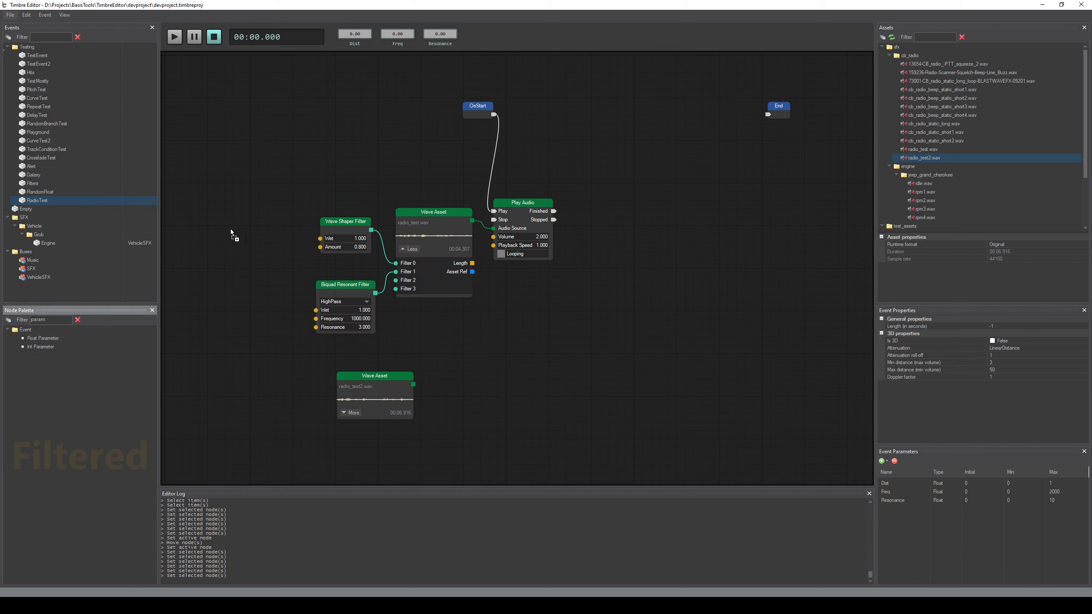
drag(231, 233, 209, 222)
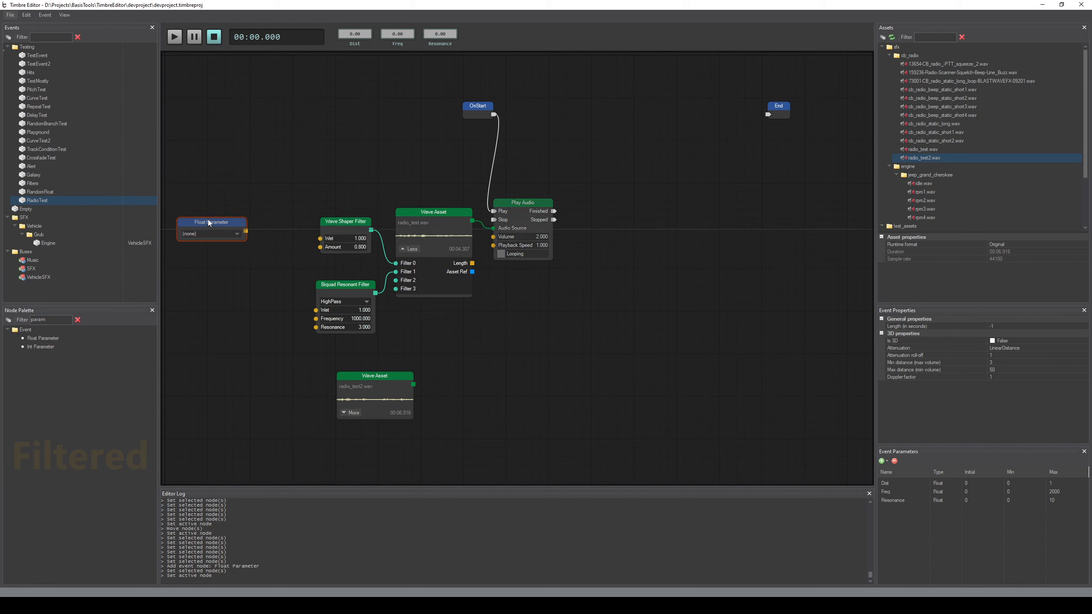
key(ctrl+c)
key(ctrl+v)
click(198, 270)
key(ctrl+v)
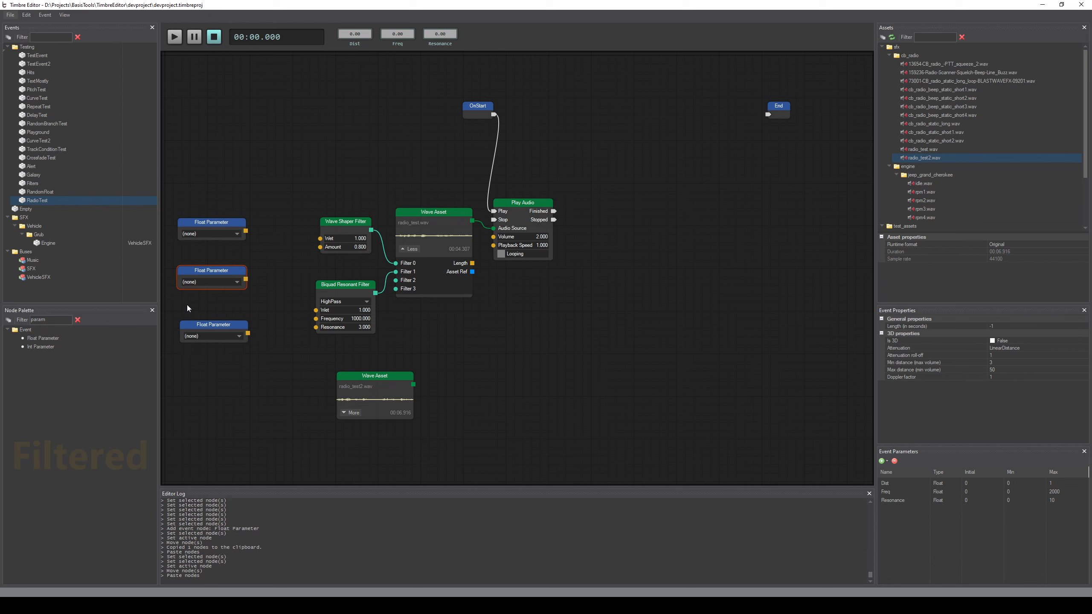
Connect the first Float Parameter node to the Wave Shaper Filter's Amount input and assign it to Dist
drag(213, 273, 320, 247)
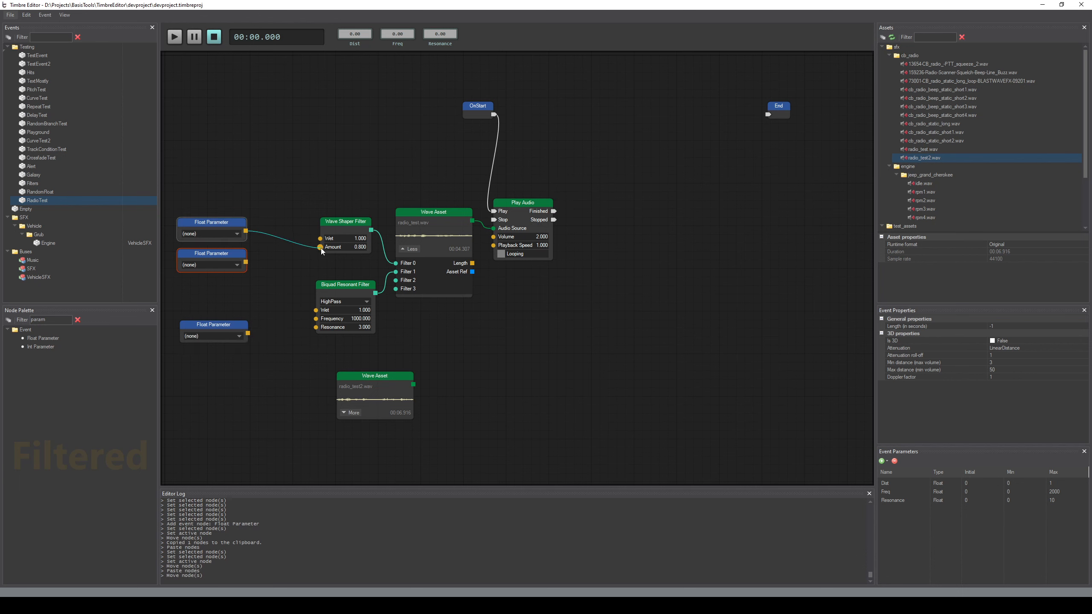
click(210, 236)
click(209, 237)
Assign Freq and Resonance to the other two Float Parameter nodes and connect them to the Biquad Resonant Filter's Frequency and Resonance inputs
click(215, 266)
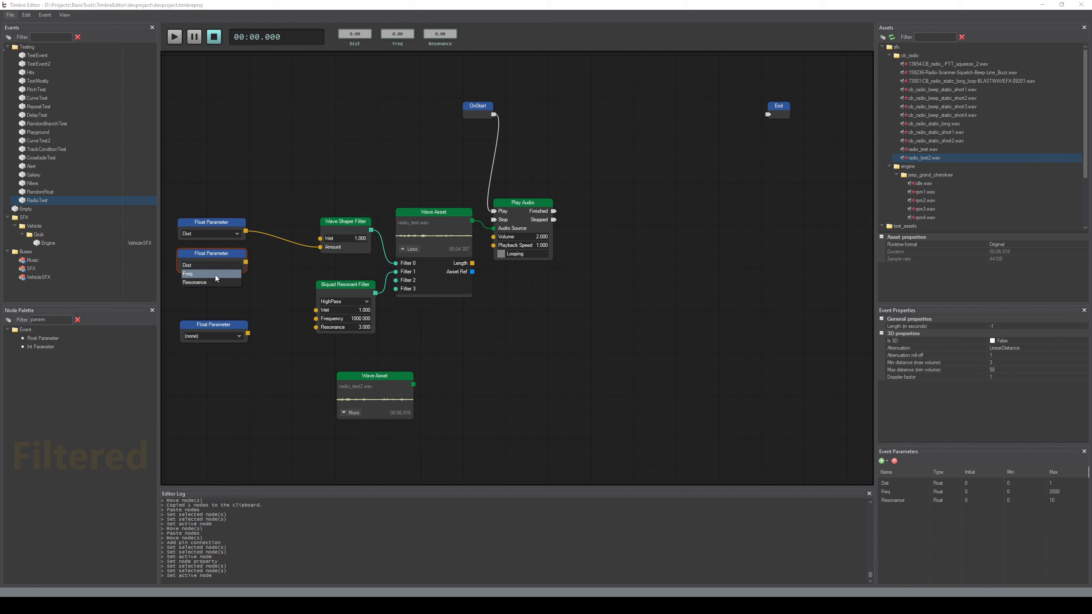
click(215, 275)
drag(245, 262, 317, 319)
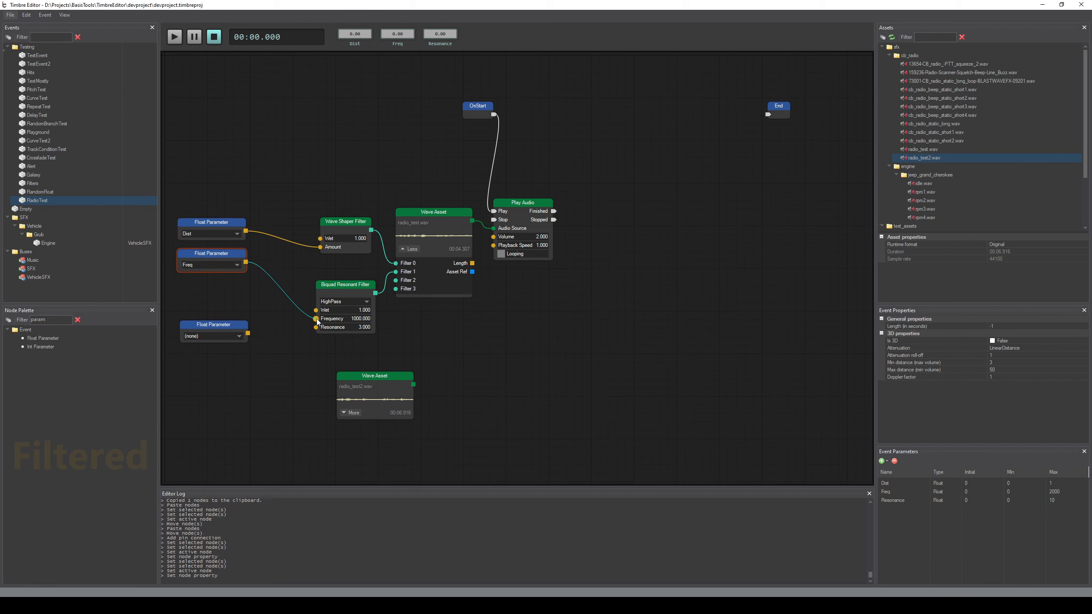
click(218, 340)
click(222, 351)
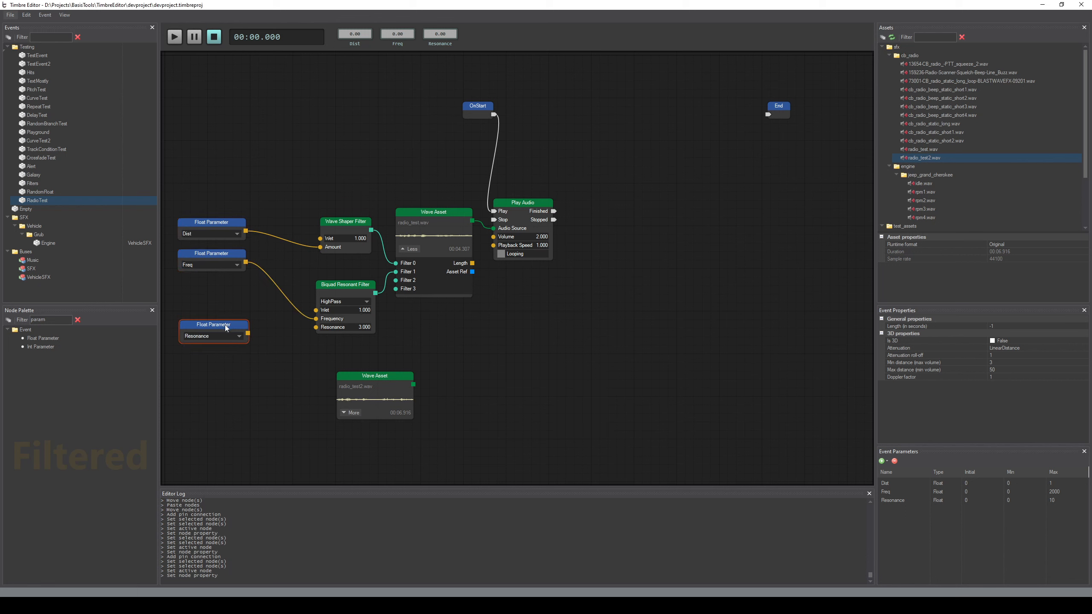
drag(225, 324, 317, 328)
Preview the RadioTest event with its parameter-driven filters, and stop playback
click(360, 171)
key(space)
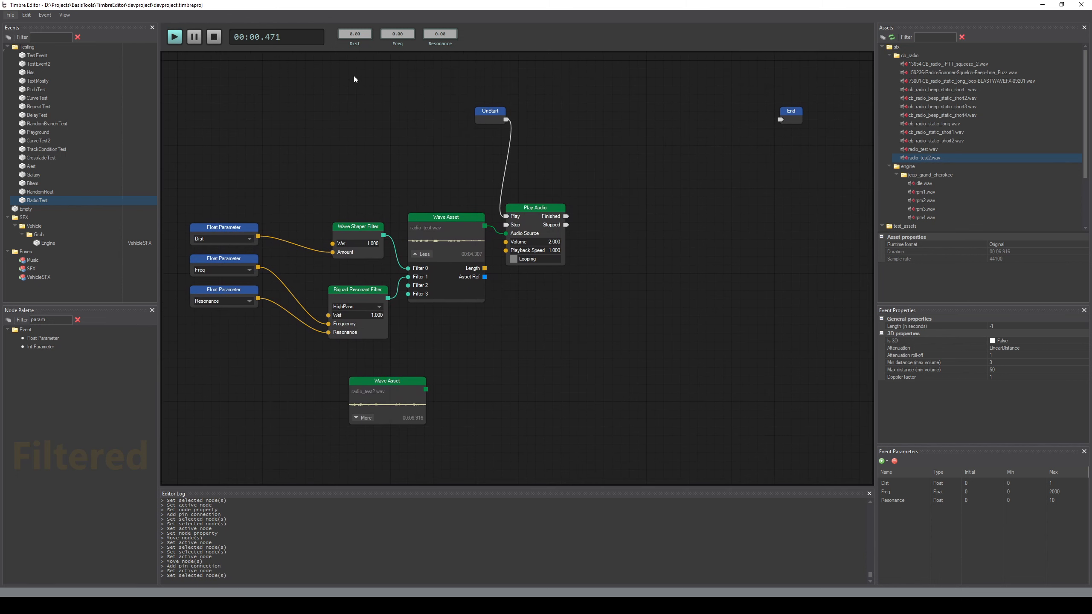
click(214, 41)
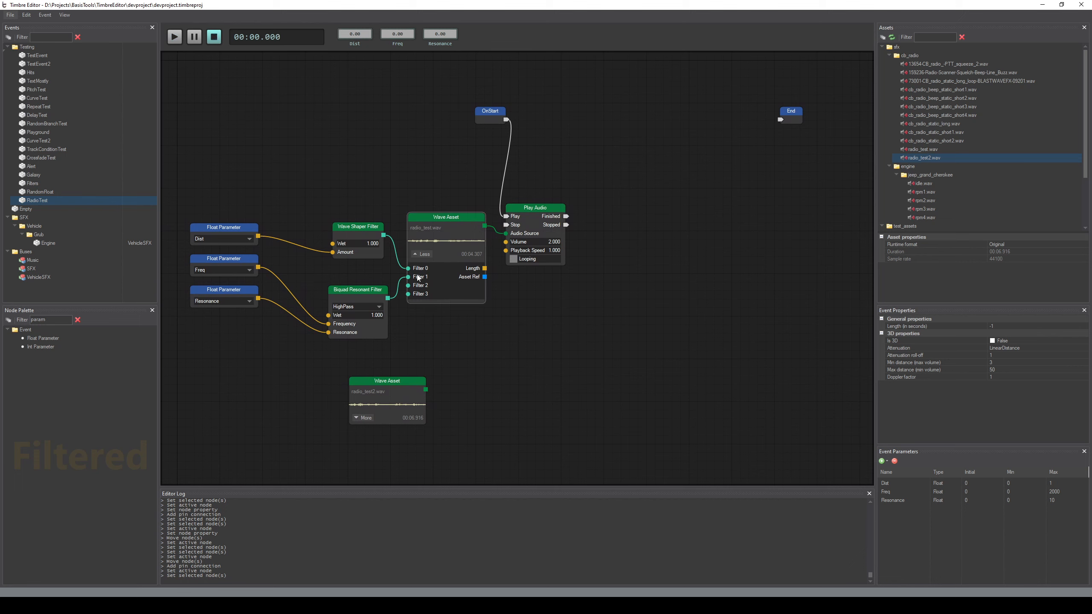
Set the minimum of the Freq parameter to 1000, Dist to 0.8 and Resonance to 3
click(1032, 500)
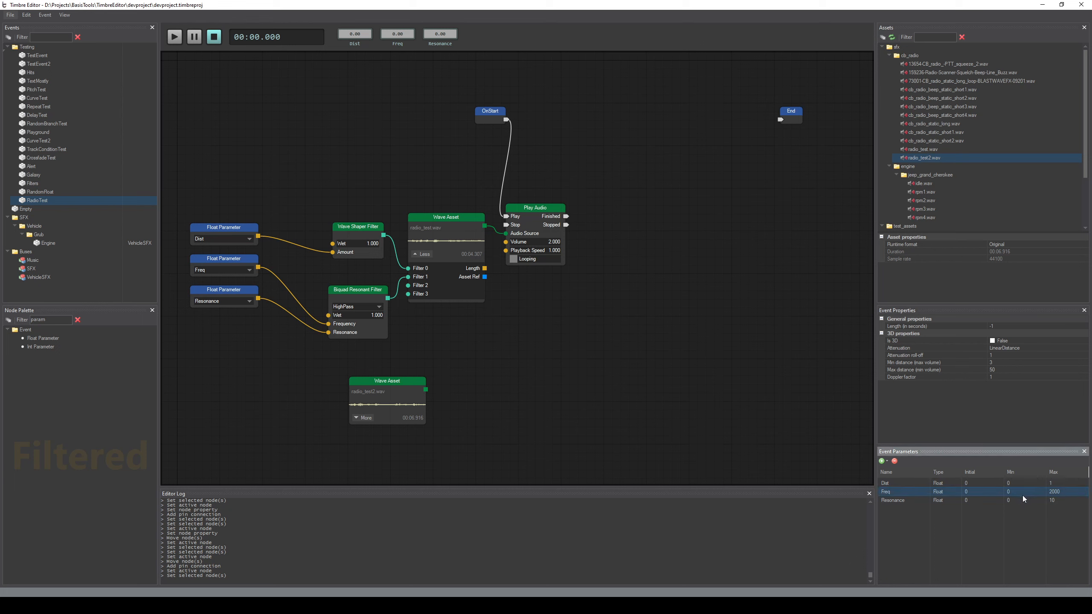
double_click(1019, 494)
text(100)
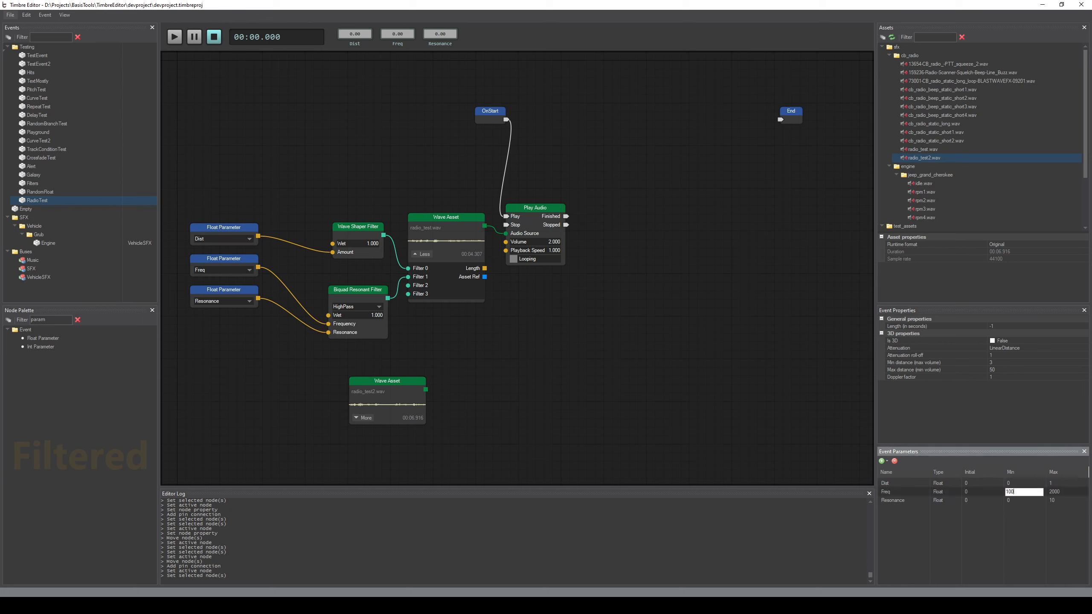
text(0)
key(Return)
click(1024, 480)
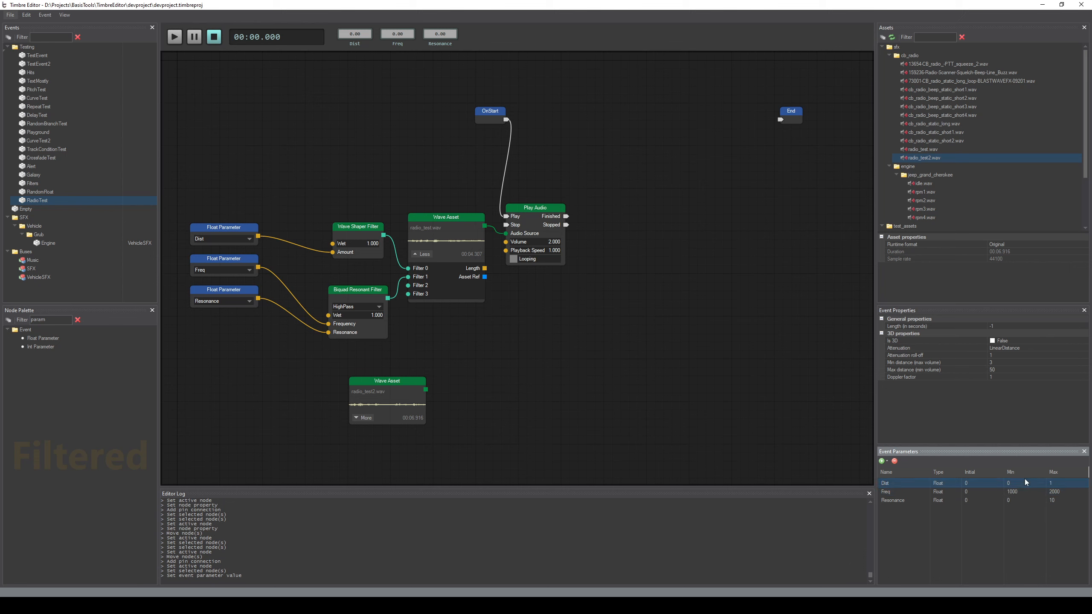
double_click(1020, 485)
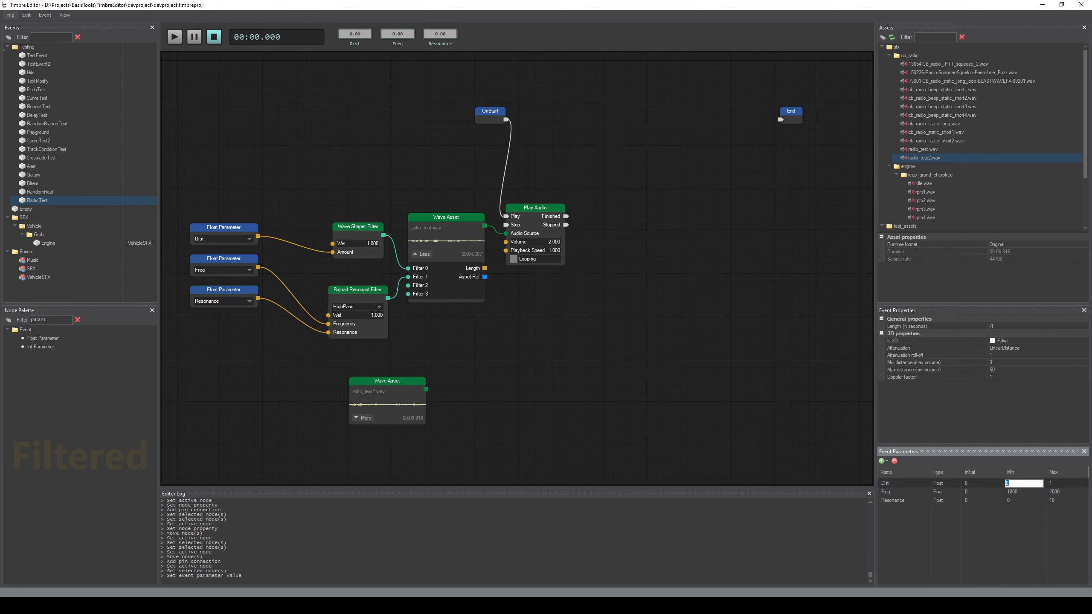
text(0.8)
key(Return)
double_click(1009, 501)
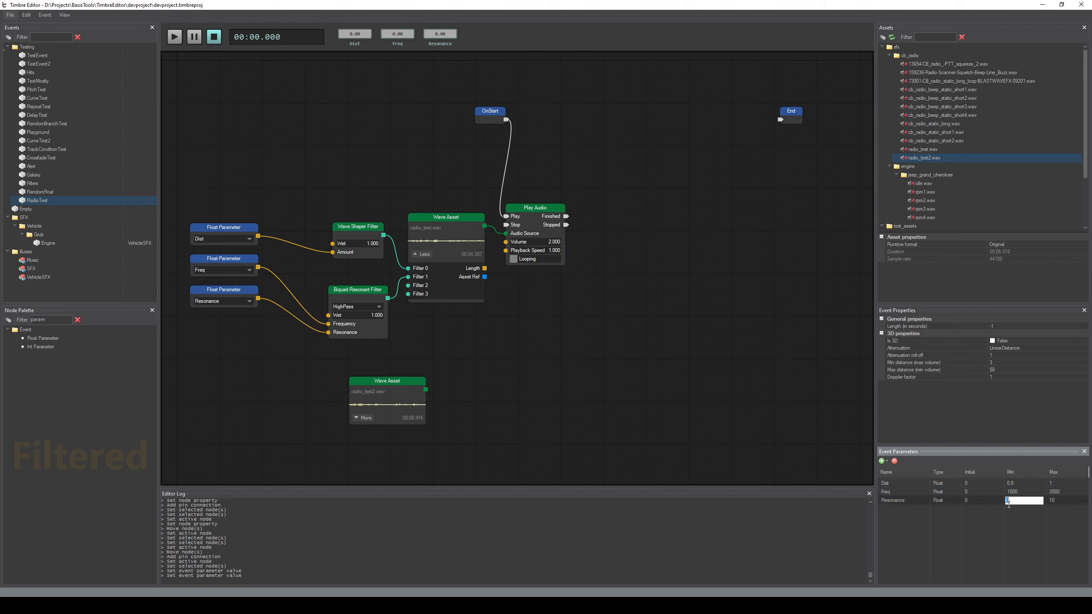
text(3)
key(Return)
click(676, 346)
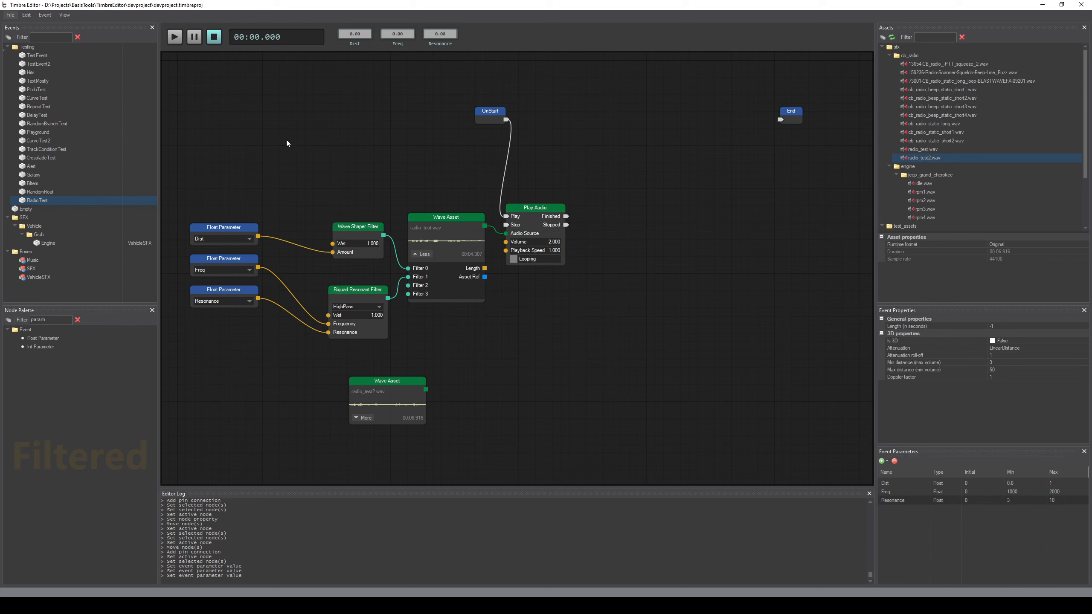
Save the project, then preview the RadioTest event and stop playback
key(ctrl+s)
middle_drag(299, 138, 303, 140)
key(space)
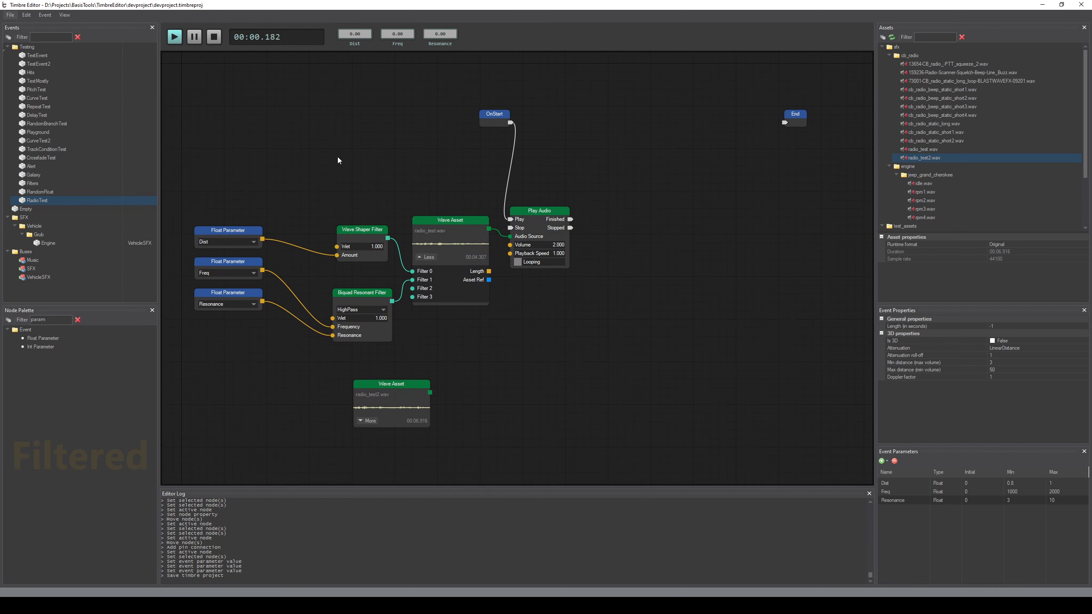
key(space)
Set the initial value of the Resonance parameter to 3, Freq to 1000 and Dist to 0.8
double_click(1027, 503)
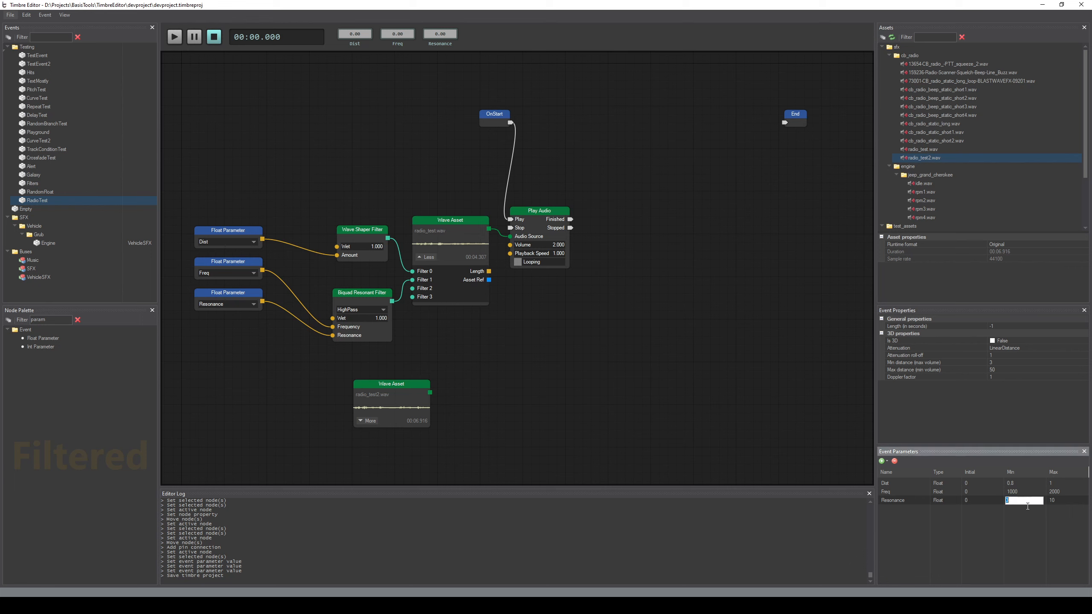
double_click(986, 501)
click(974, 493)
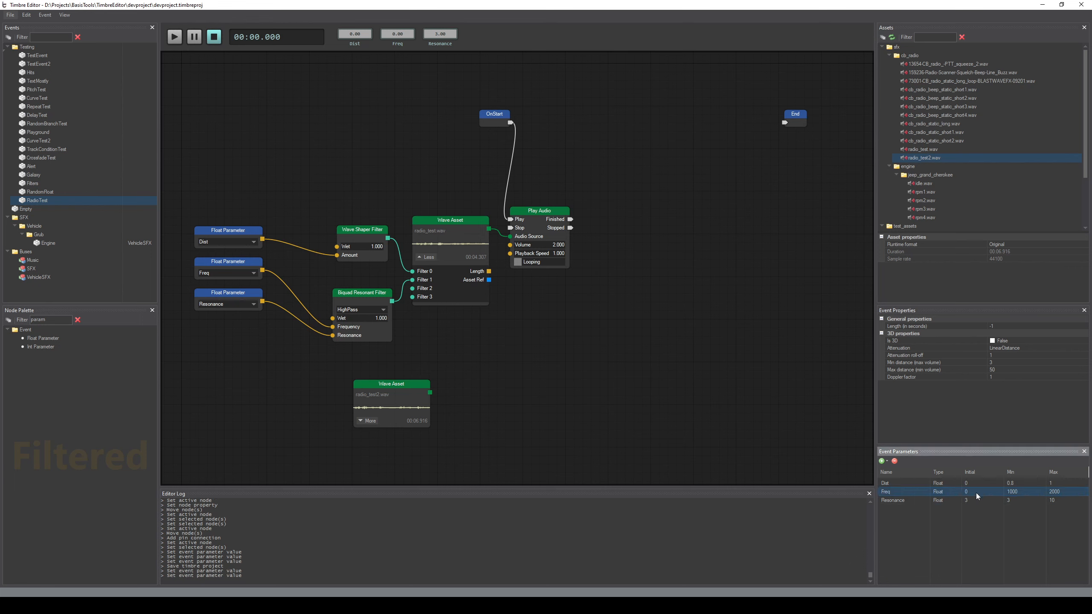
click(976, 492)
text(1000)
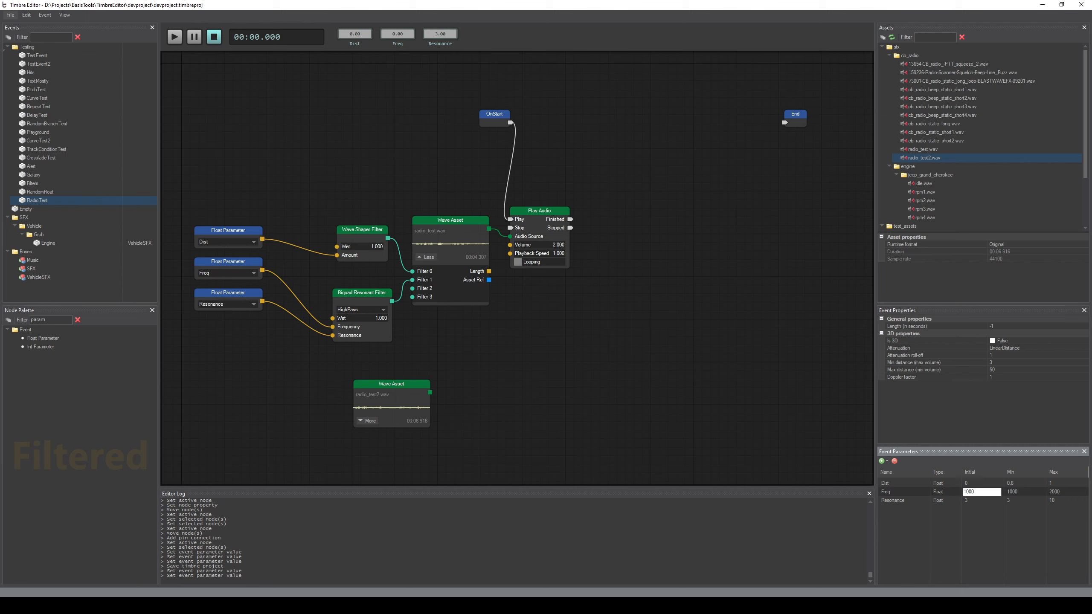
key(Return)
click(976, 482)
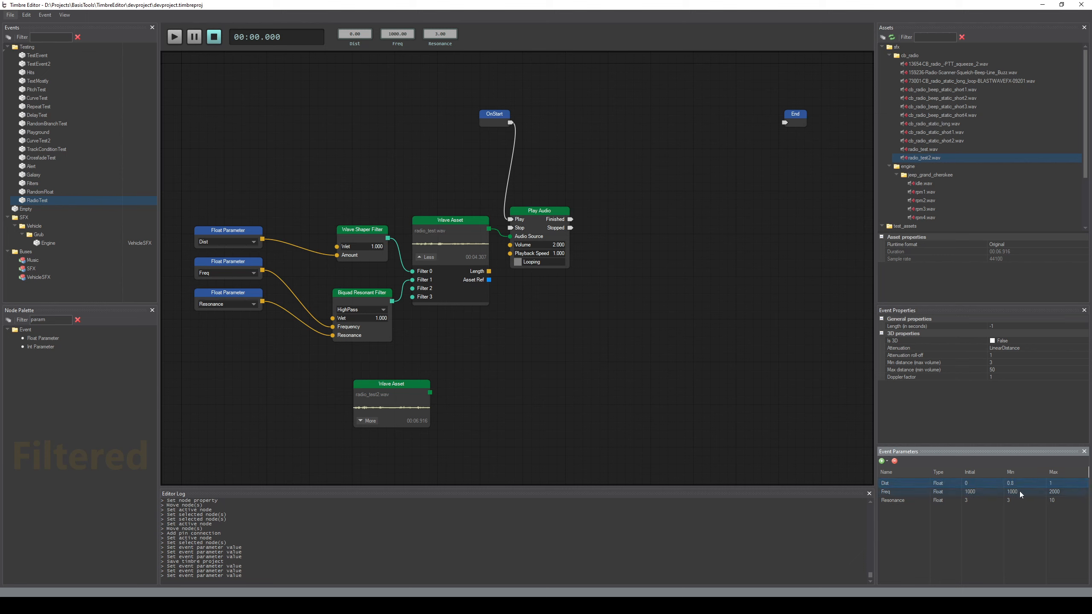
click(973, 483)
text(.8)
key(Return)
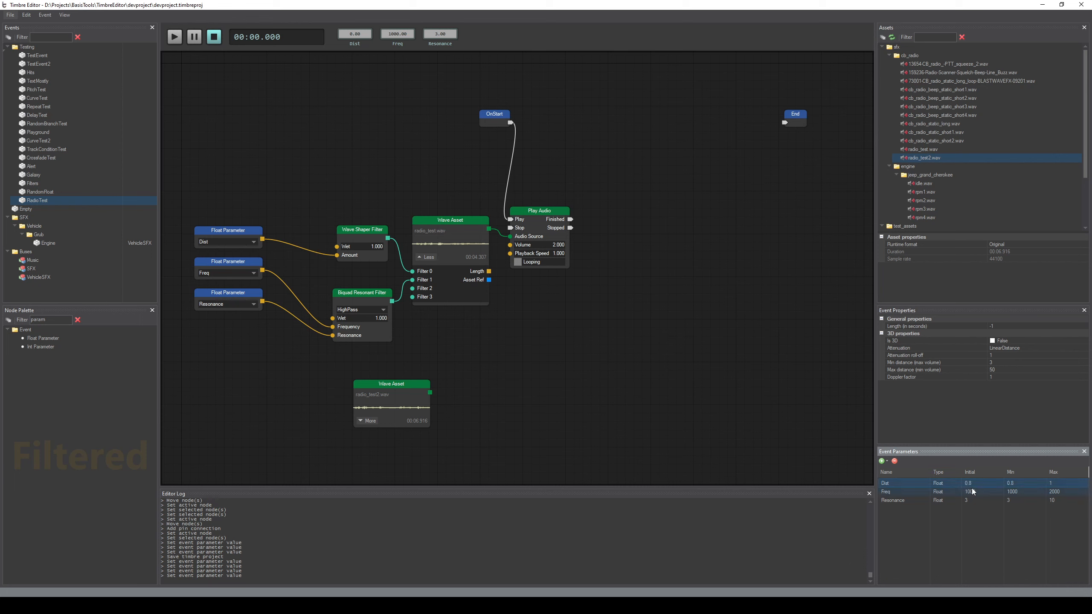
Set the minimum of the Dist, Freq and Resonance parameters to 0
click(1015, 484)
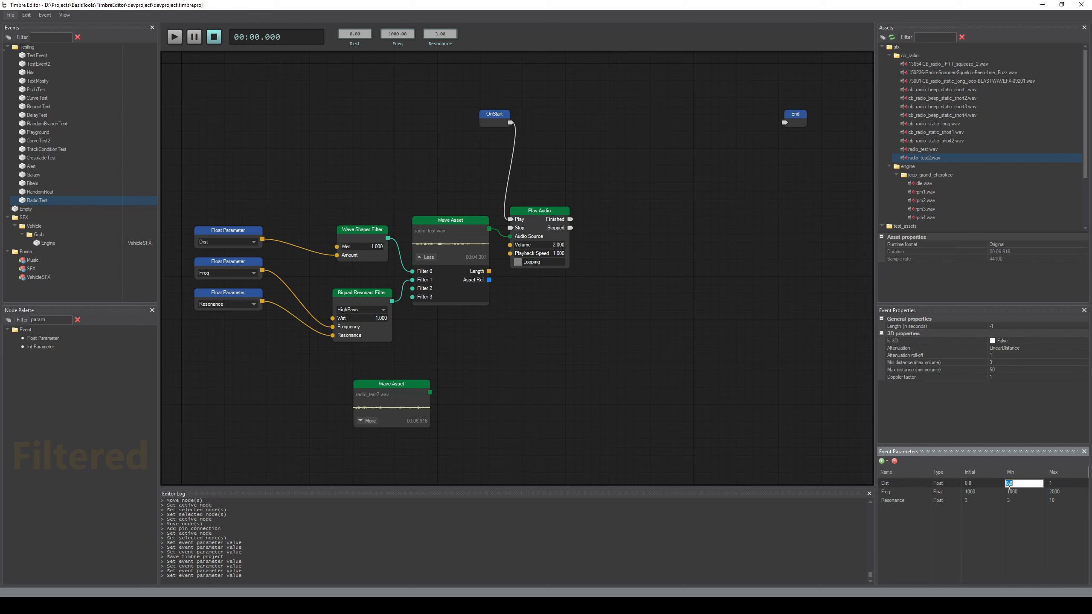
text(0)
key(Return)
click(1016, 493)
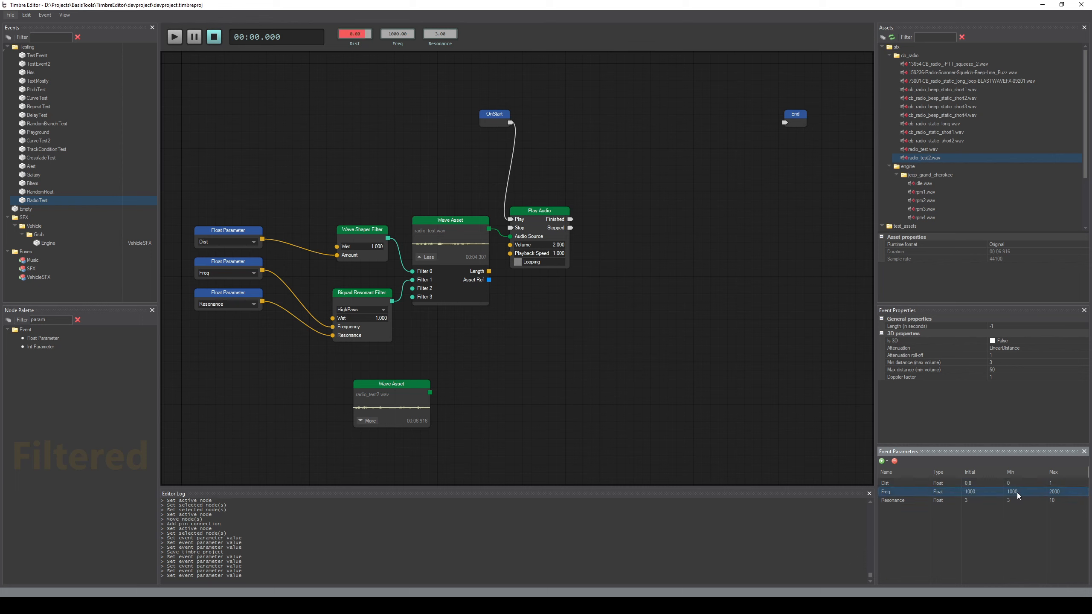
text(0)
key(Return)
click(1017, 501)
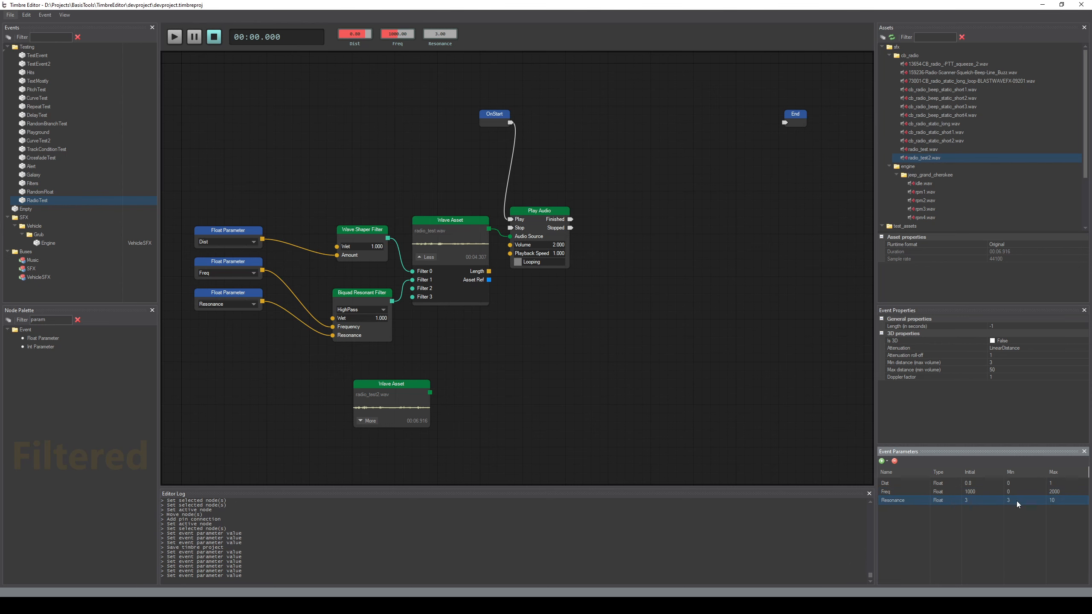
text(0)
key(Return)
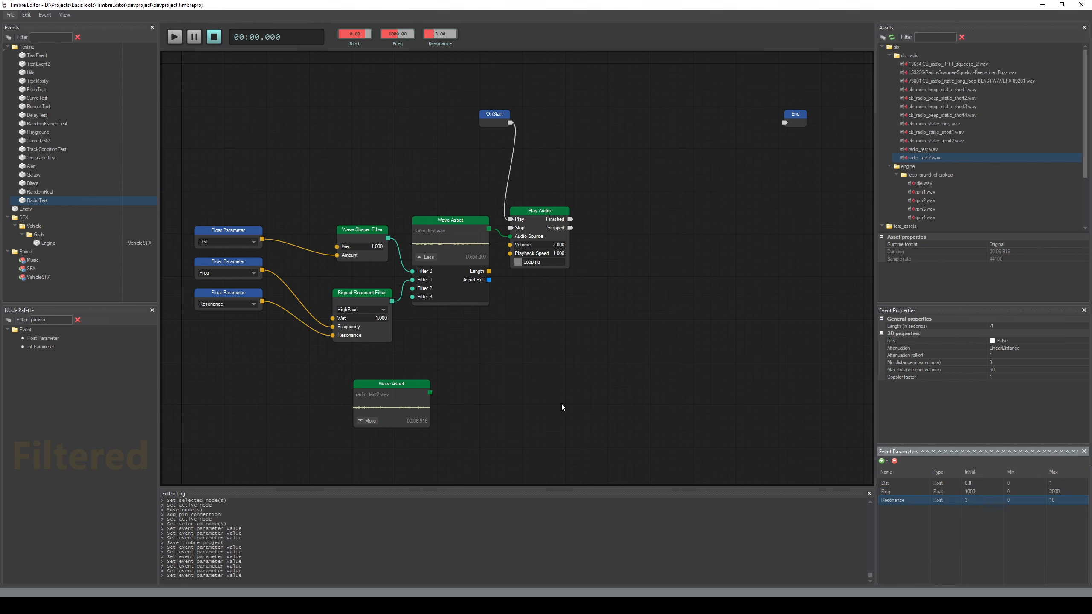
Save the project and preview the event while adjusting the live Resonance and Freq values
middle_drag(568, 342, 598, 342)
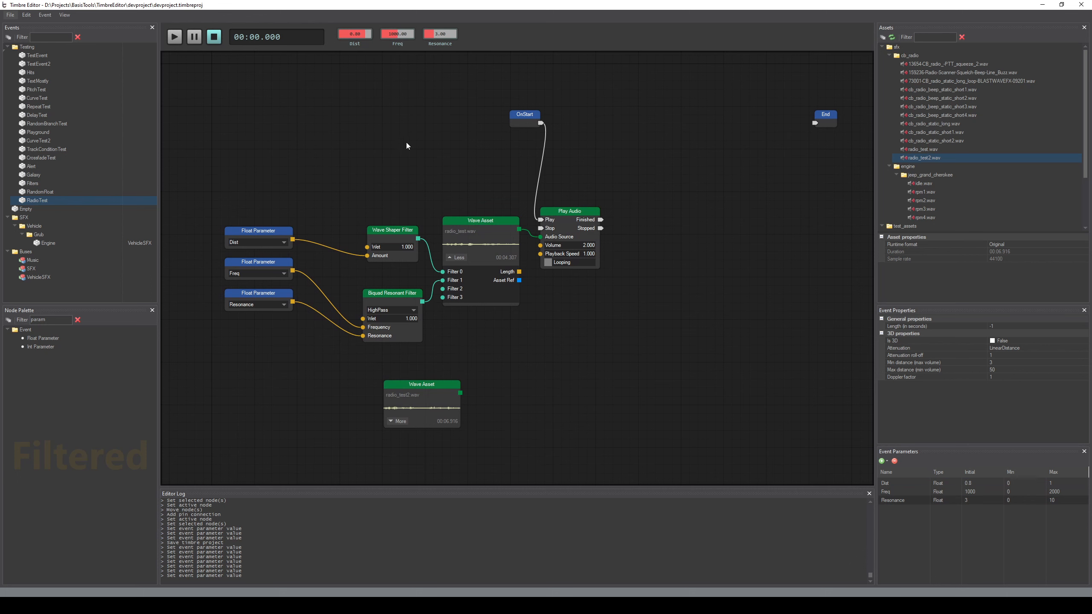
middle_drag(413, 168, 362, 168)
key(ctrl+s)
key(space)
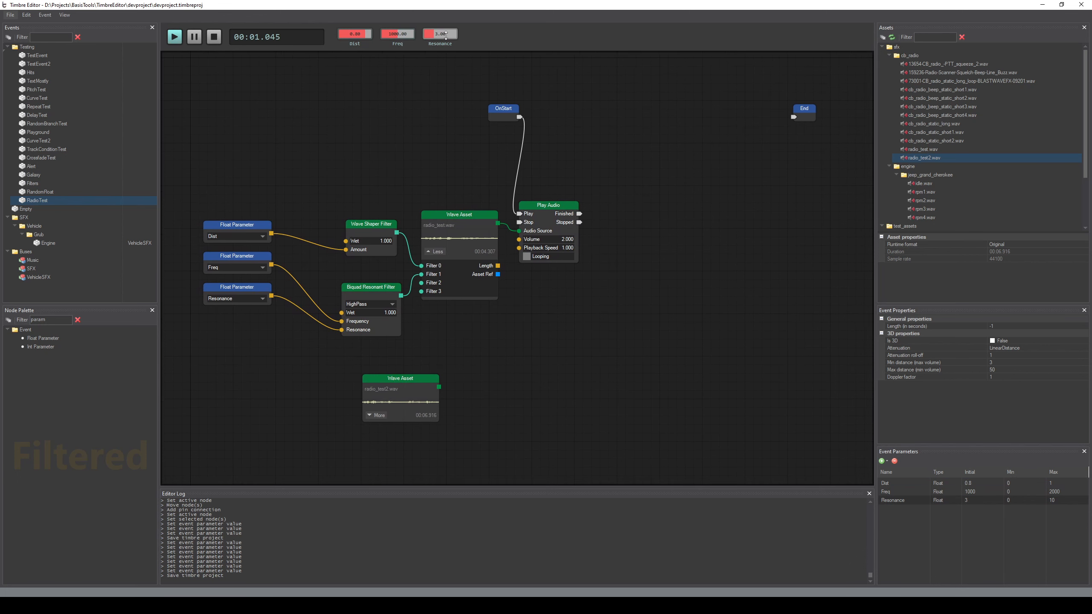
drag(436, 34, 388, 37)
click(179, 39)
Enable looping on the Play Audio node and preview the event while varying the live parameter values
click(527, 256)
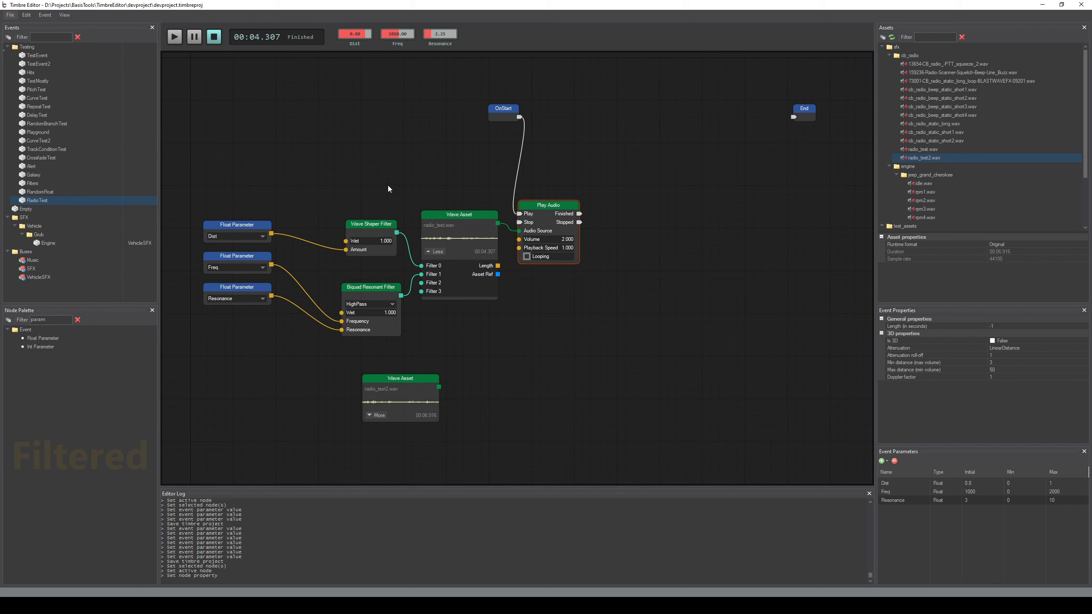
click(371, 153)
key(space)
drag(354, 34, 445, 30)
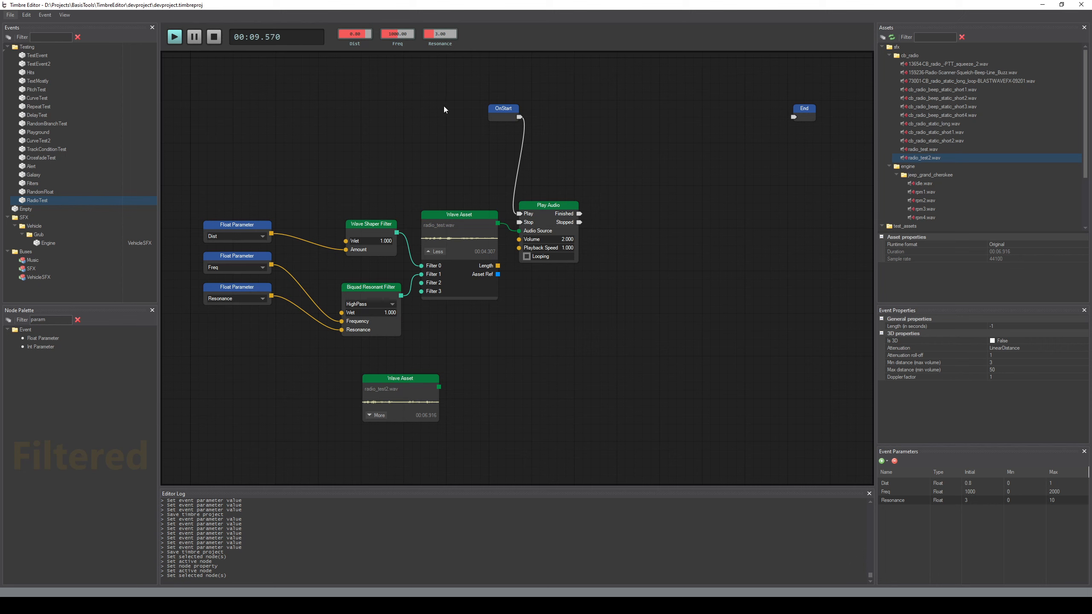
key(space)
middle_drag(408, 154, 412, 158)
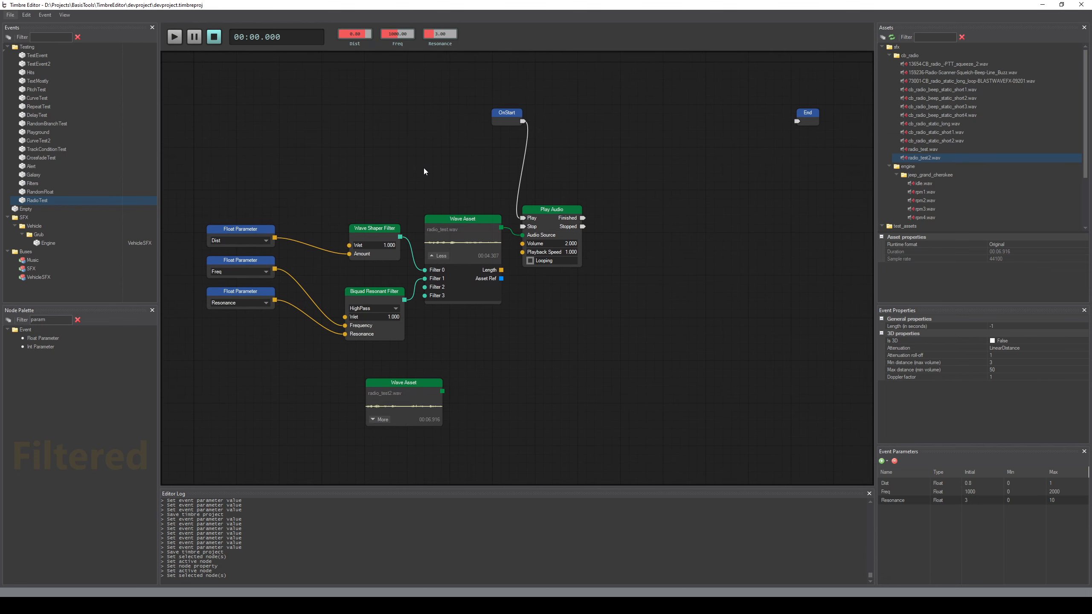
key(space)
key(space)
Turn off looping on the Play Audio node and save the project
click(537, 266)
click(550, 342)
key(ctrl+s)
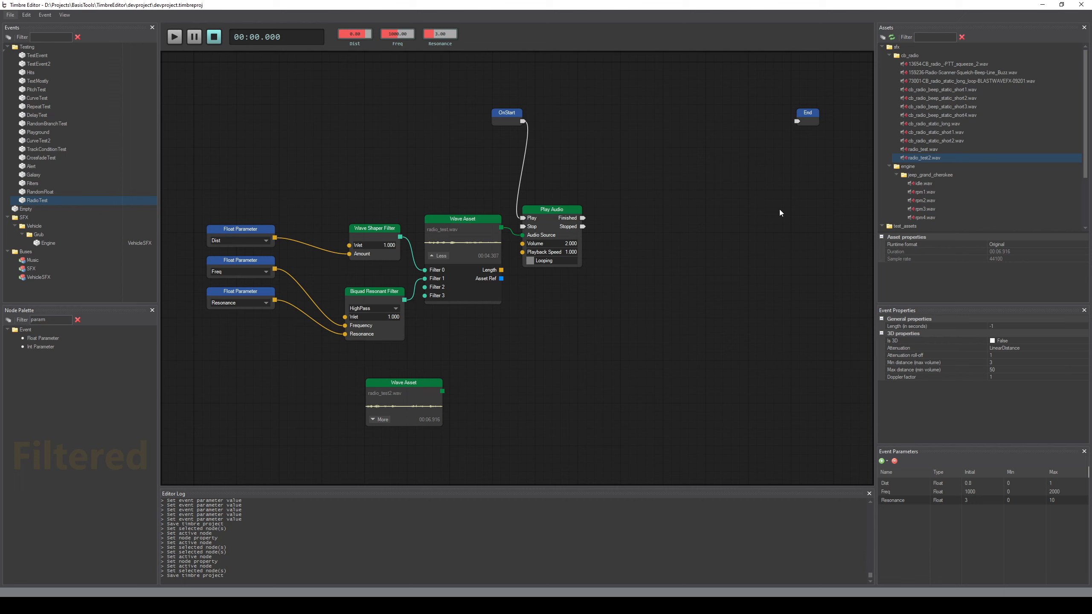
Add cb_radio_static_short1.wav and cb_radio_static_short2.wav as Wave Asset nodes, stacked above the filter nodes
click(979, 134)
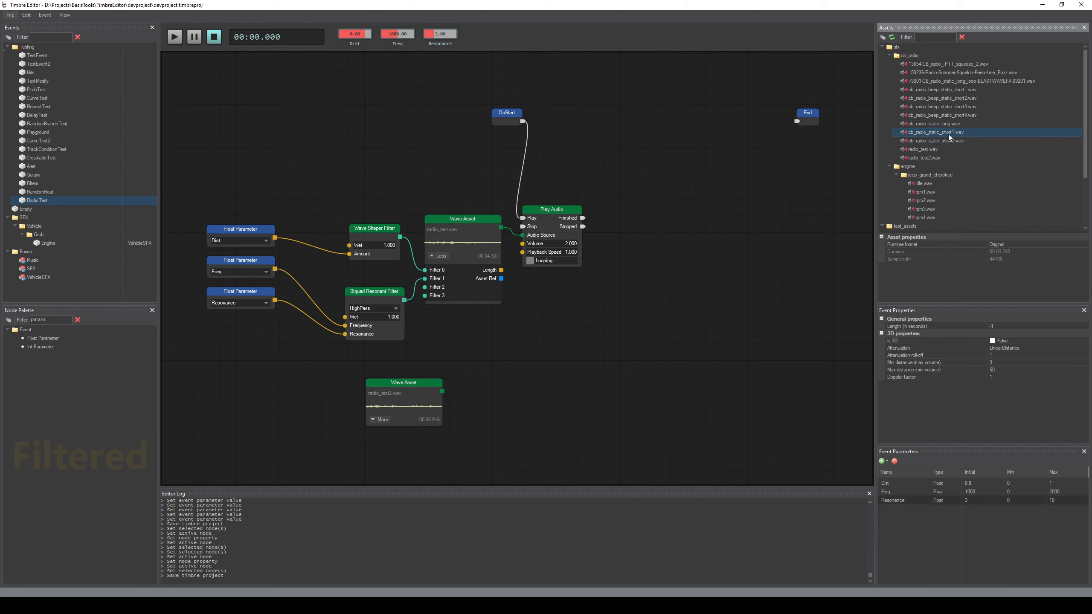
drag(414, 116, 414, 116)
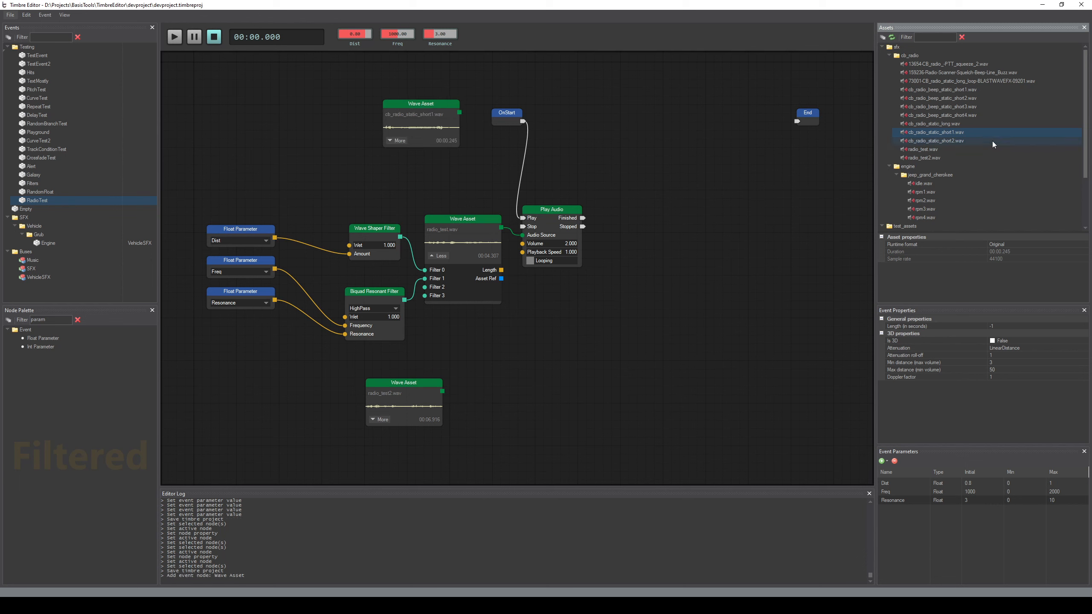
drag(992, 141, 423, 172)
drag(425, 107, 365, 93)
drag(419, 162, 355, 149)
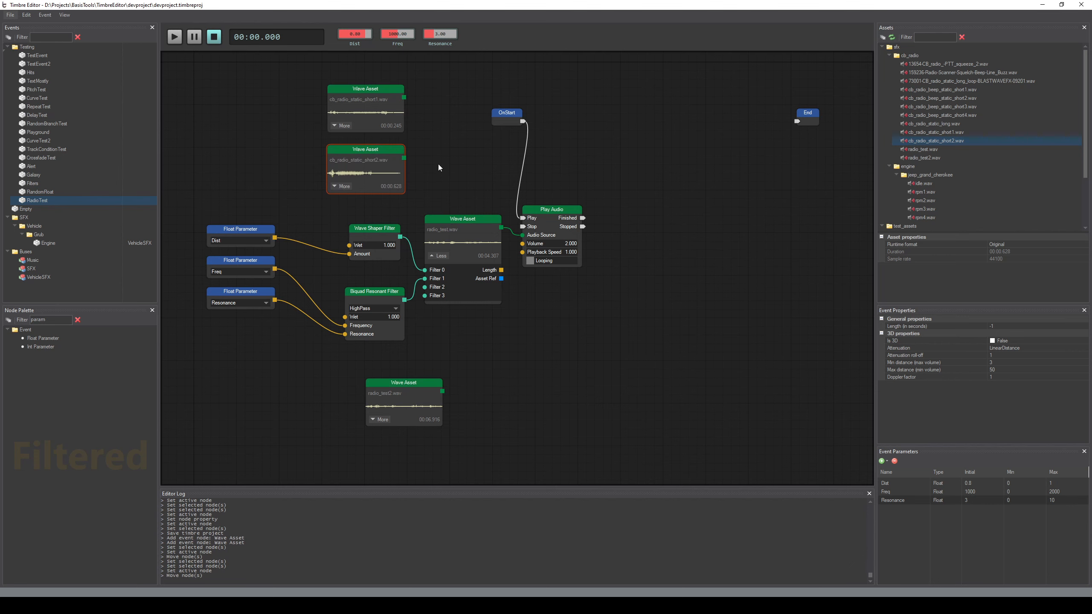
Move OnStart in front of the static Wave Assets, disconnect it from Play Audio, and move Play Audio up beyond the assets
middle_drag(497, 168, 515, 175)
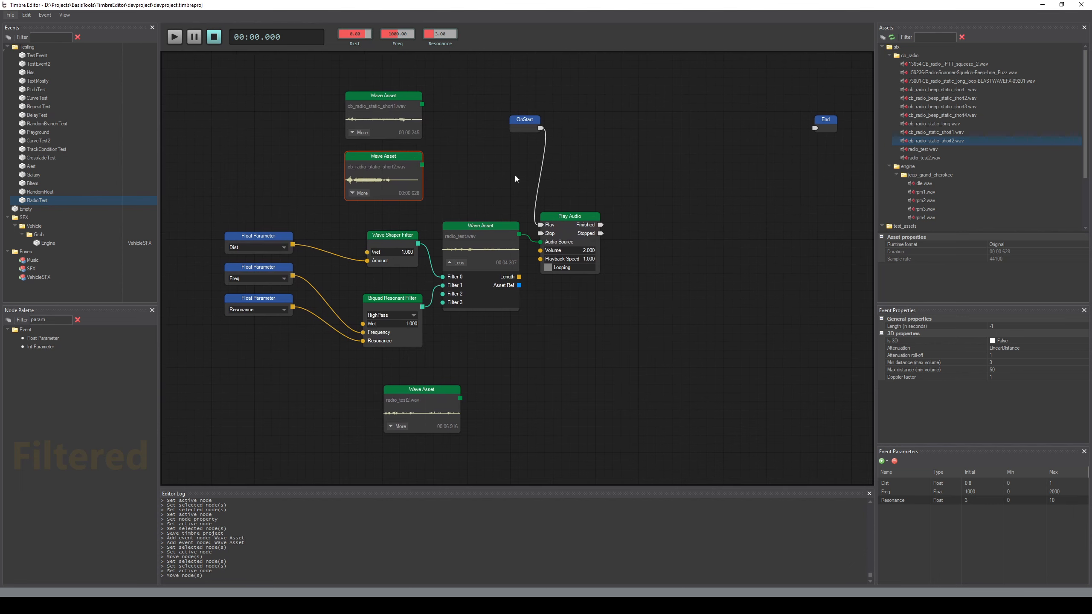
drag(524, 124, 238, 98)
alt+click(467, 209)
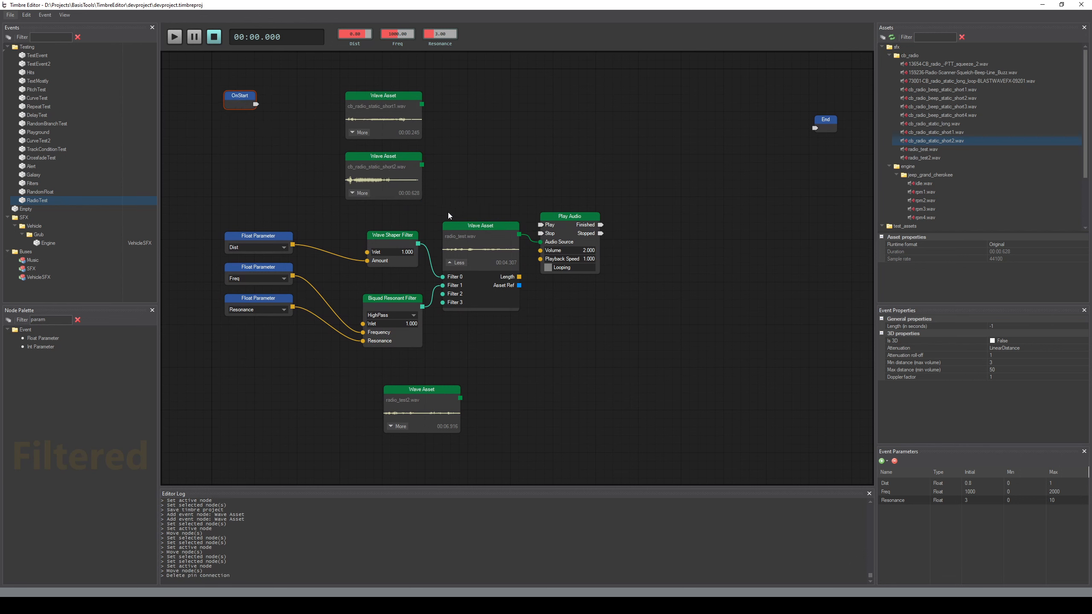
drag(571, 216, 560, 120)
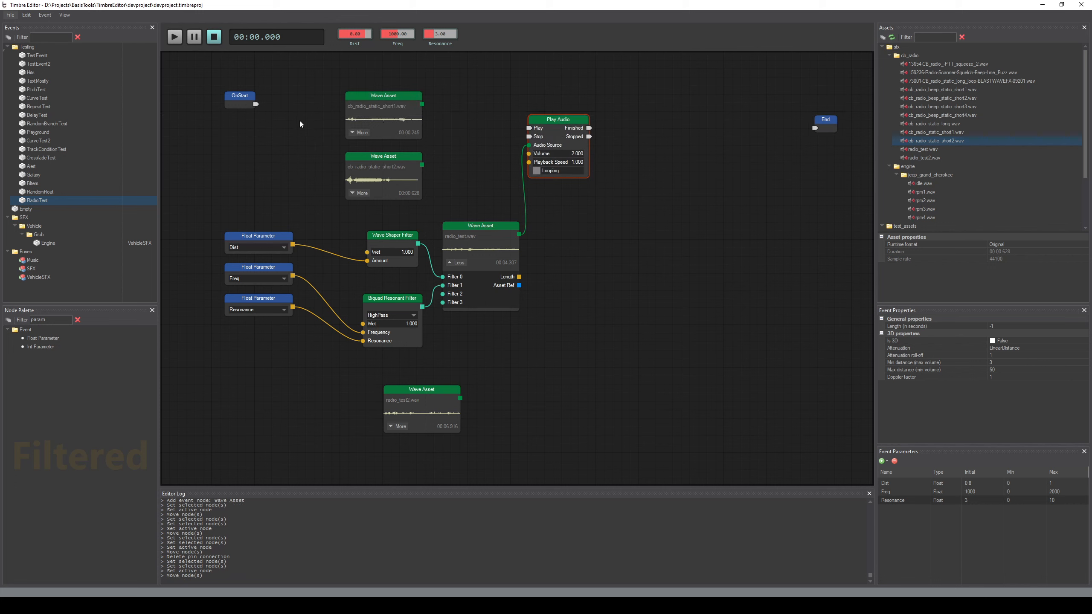
Find the Random Branch node in the palette, place it beside OnStart and connect OnStart to its In pin
drag(53, 320, 0, 322)
text(rand)
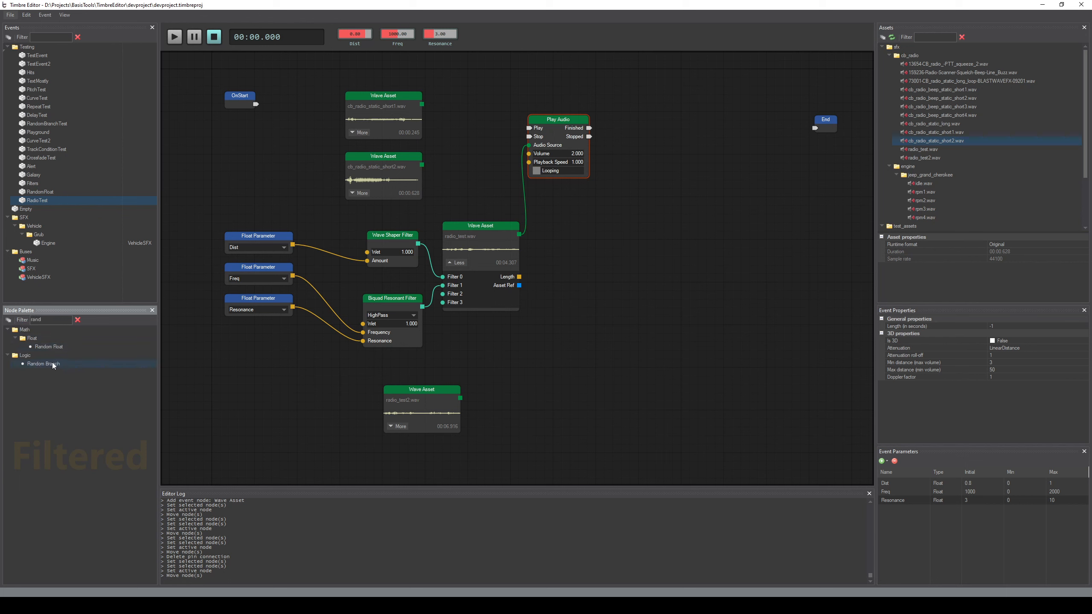
drag(52, 364, 274, 105)
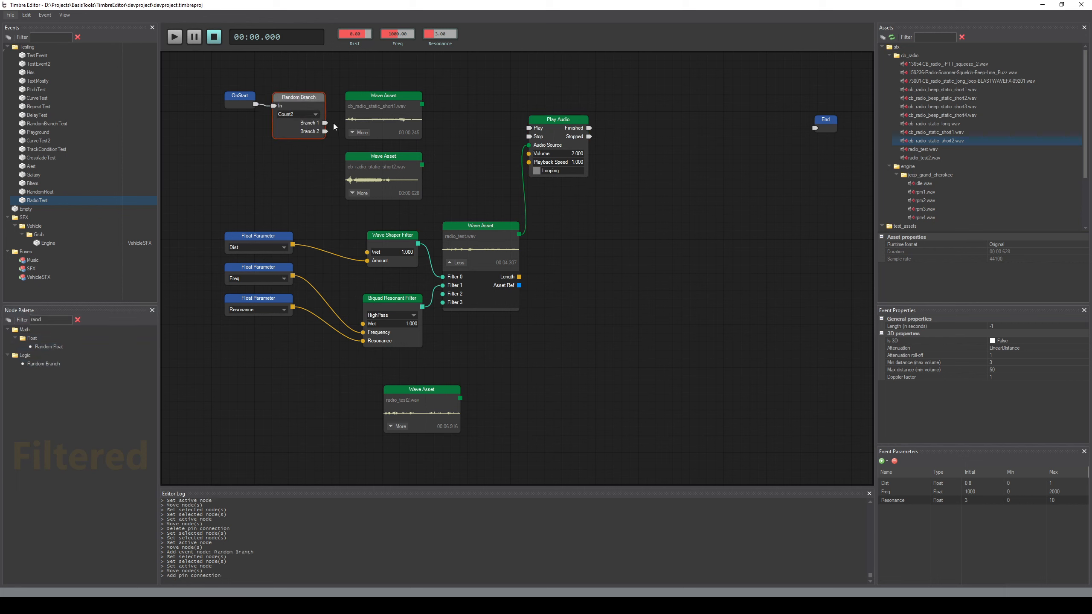
Paste two copies of the Play Audio node beside the static Wave Assets and connect cb_radio_static_short2.wav to the lower copy's Audio Source
click(558, 119)
key(ctrl+c)
key(ctrl+v)
drag(469, 100, 457, 82)
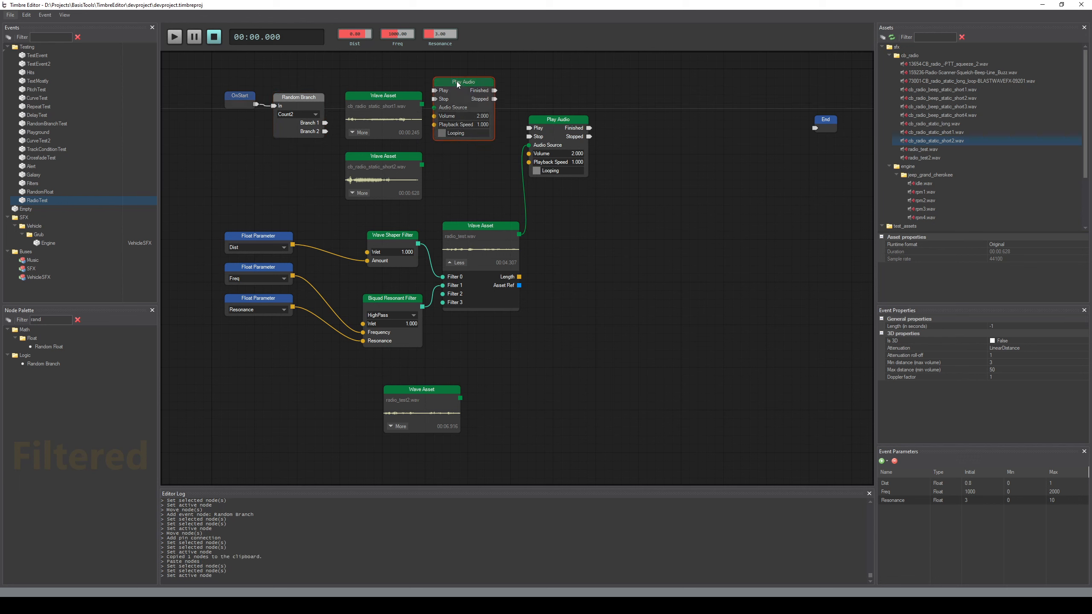
key(ctrl+v)
drag(462, 165, 435, 175)
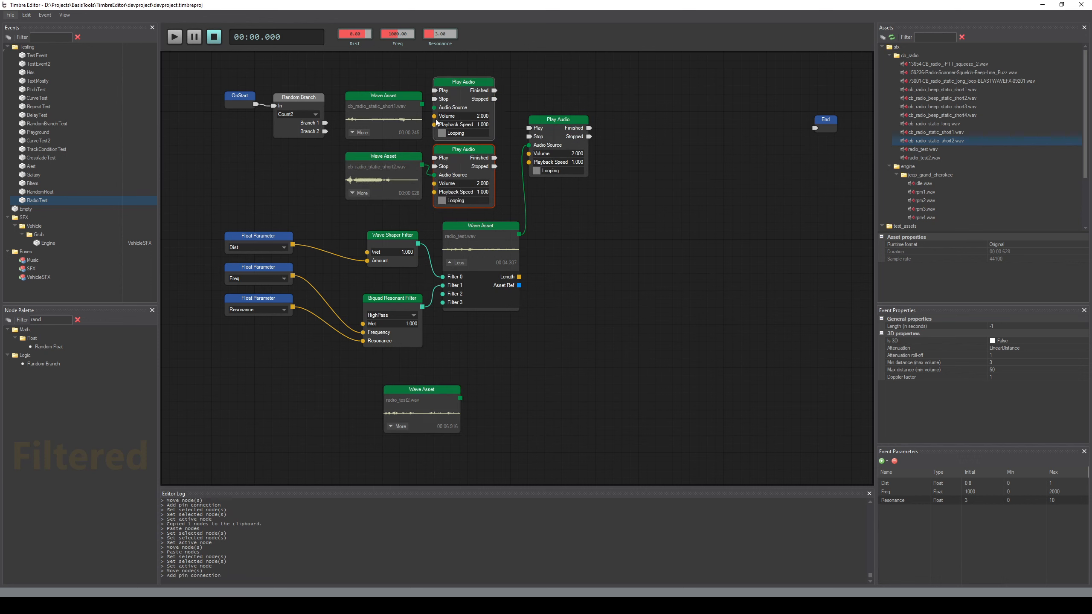
Connect cb_radio_static_short1.wav to the upper Play Audio copy, and link Branch 1 and Branch 2 to the upper and lower copies' Play inputs
drag(422, 104, 434, 107)
drag(325, 123, 434, 91)
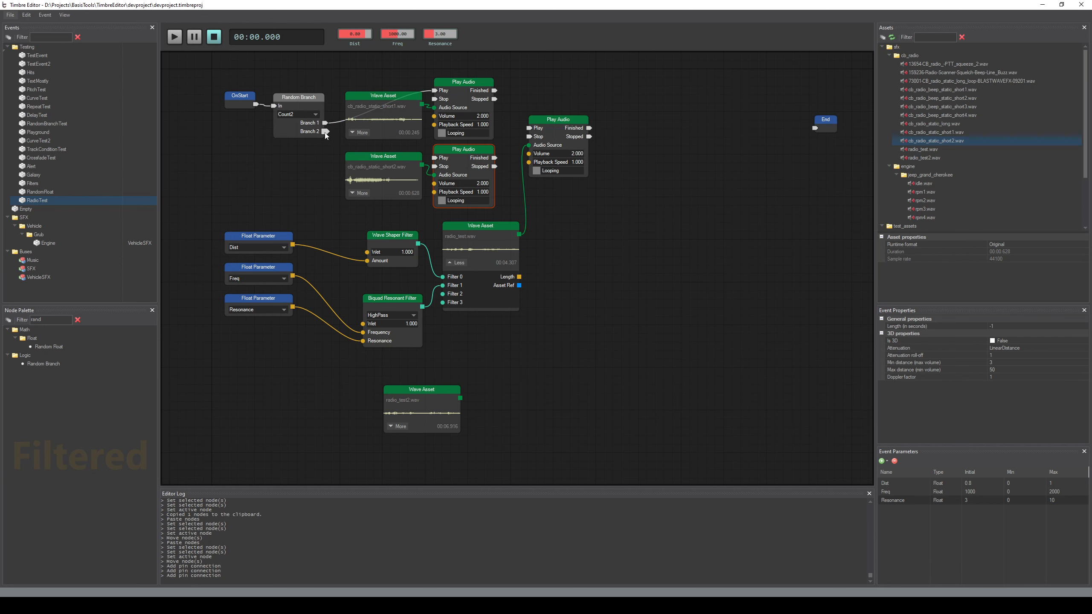
drag(325, 131, 434, 158)
click(313, 195)
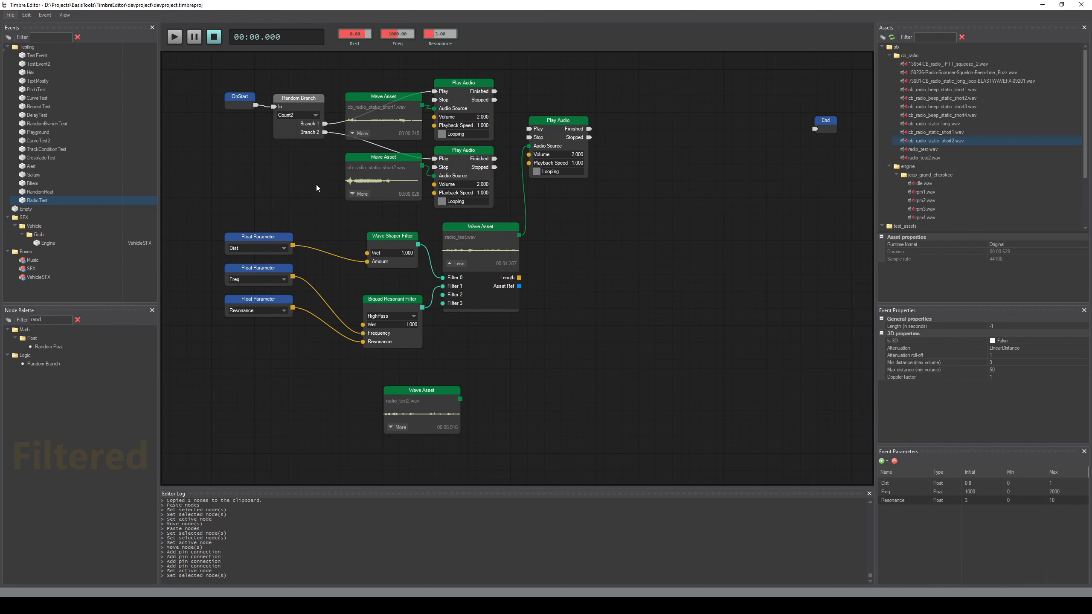
Preview the event several times to hear the randomly chosen static sounds
key(space)
key(space)
key(space)
key(space)
key(space)
middle_drag(277, 174, 251, 165)
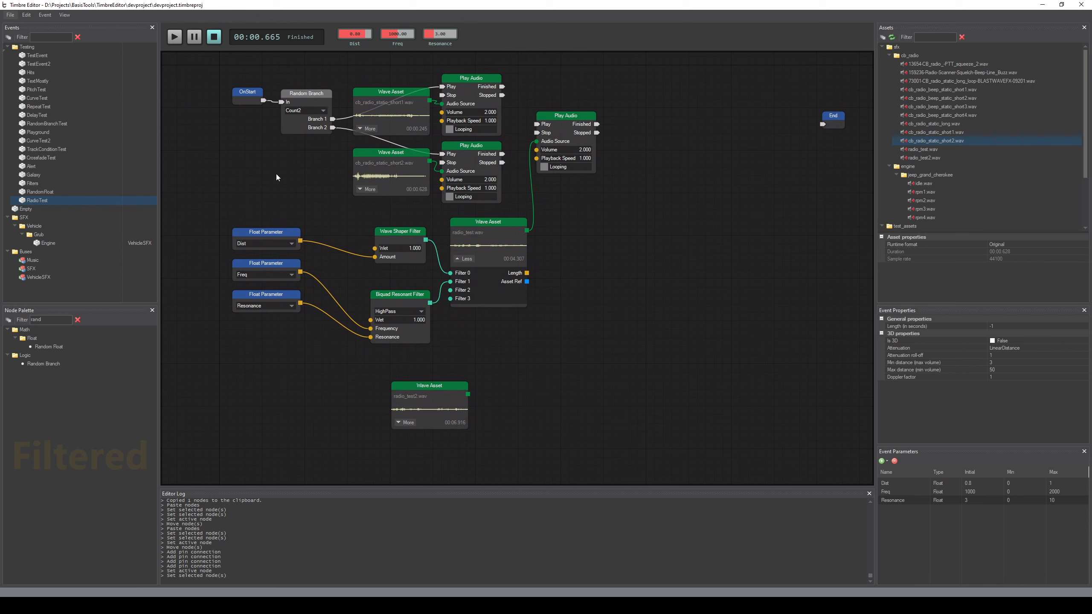
Link the Finished outputs of both static Play Audio nodes to the voice Play Audio node's Play input and preview the event
key(space)
key(space)
key(space)
key(space)
drag(565, 116, 574, 109)
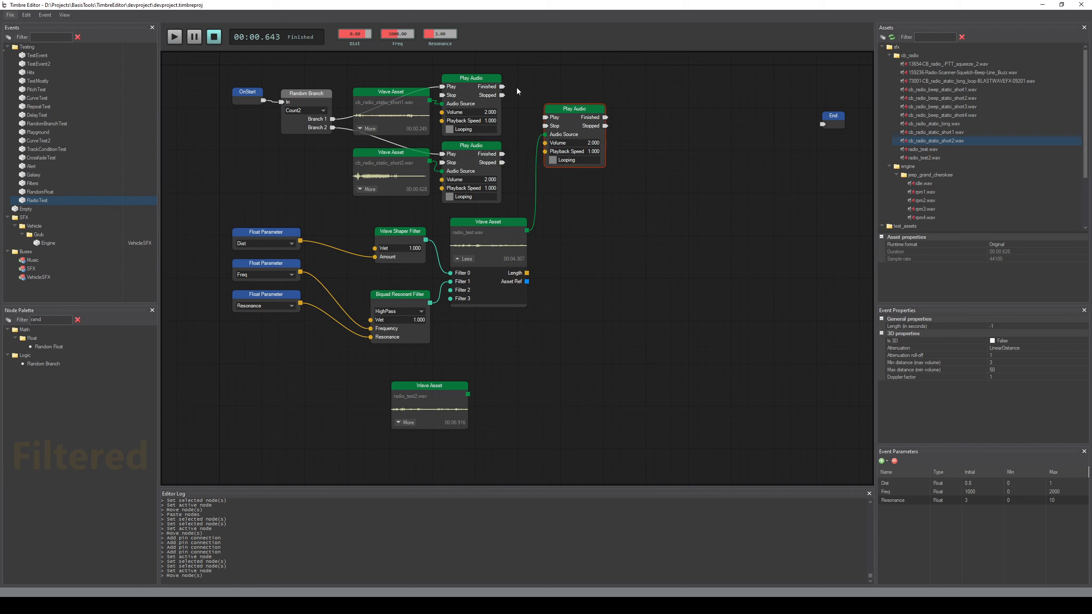
drag(502, 87, 545, 118)
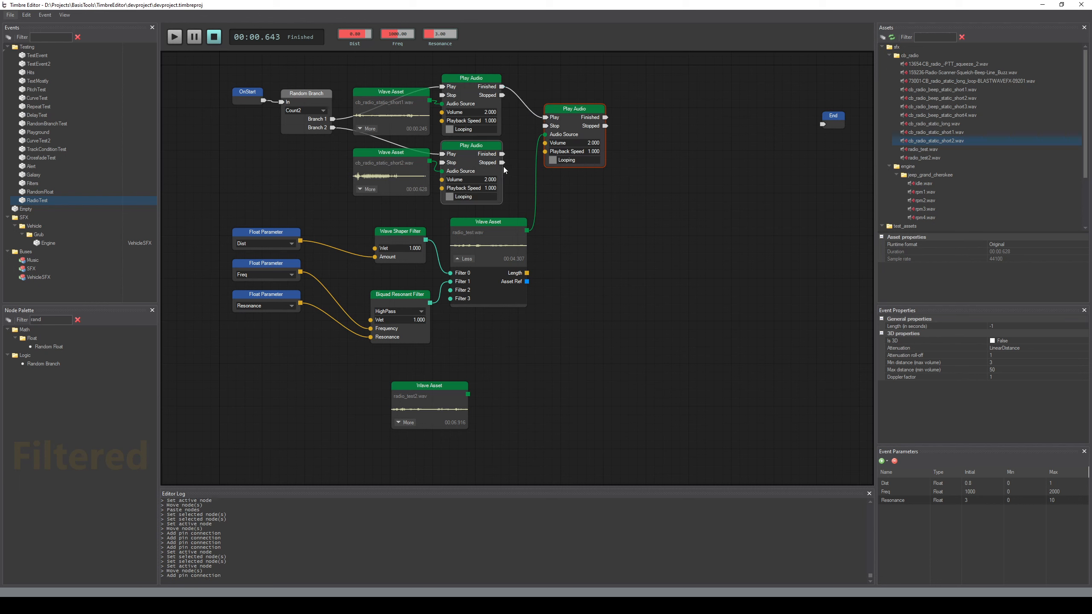
drag(502, 153, 545, 125)
click(582, 290)
key(space)
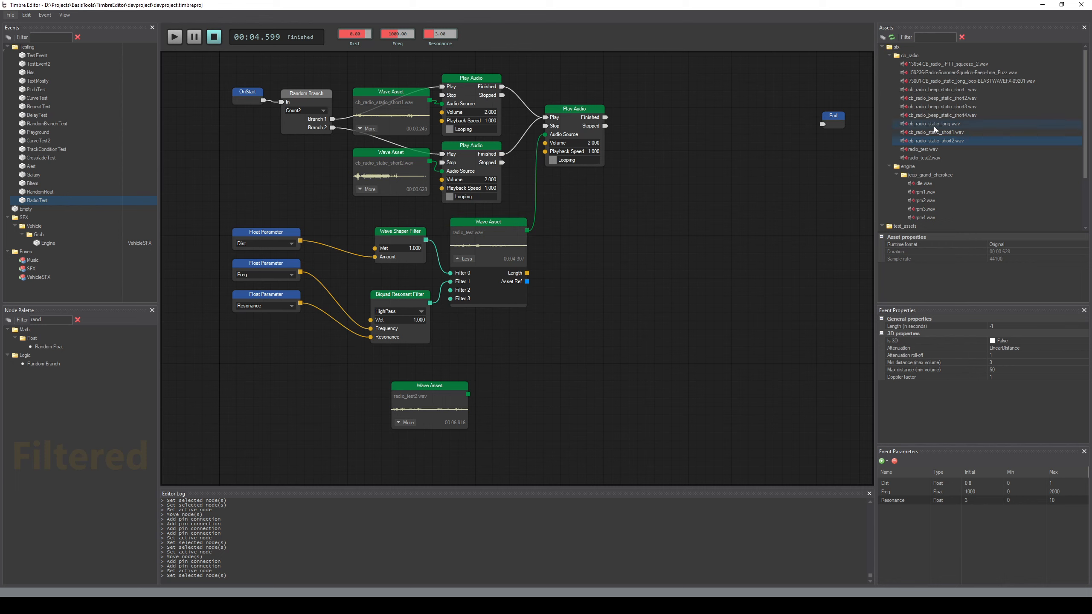
Add cb_radio_static_long.wav as a Wave Asset and move the radio_test.wav asset with its two filters down and left
drag(934, 125, 586, 264)
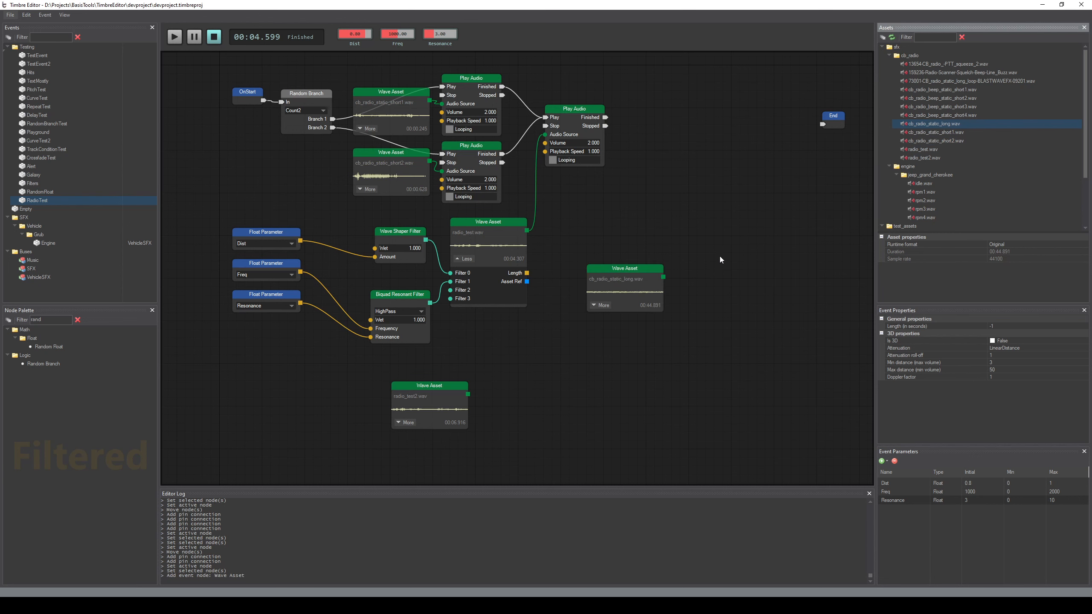
drag(331, 216, 478, 352)
drag(453, 217, 427, 237)
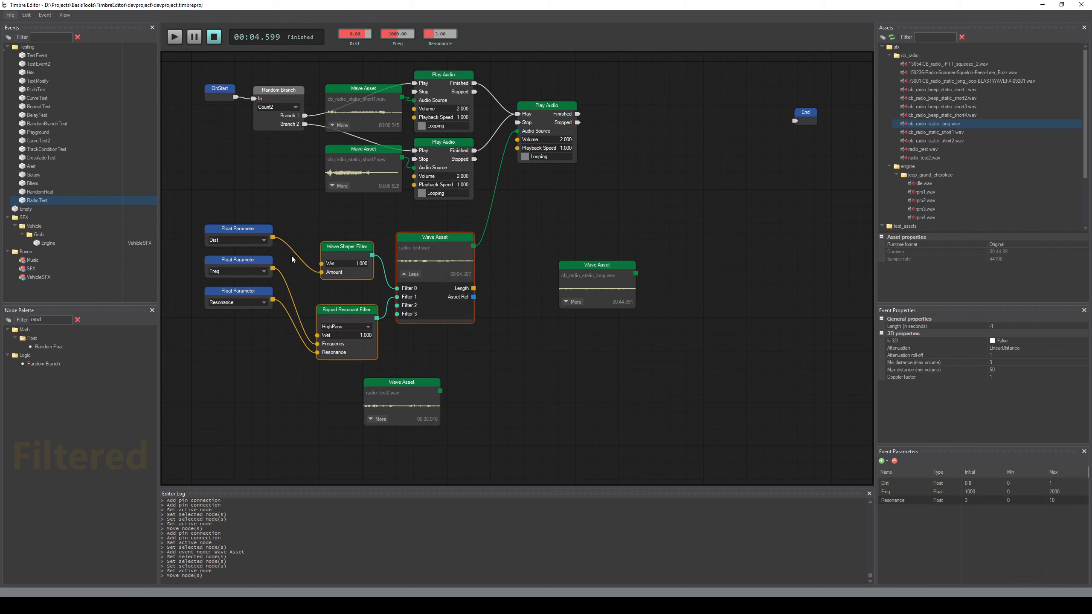
Move the three Float Parameter nodes down beside the filters and place the radio_test2.wav Wave Asset below the filter group
drag(203, 208, 246, 260)
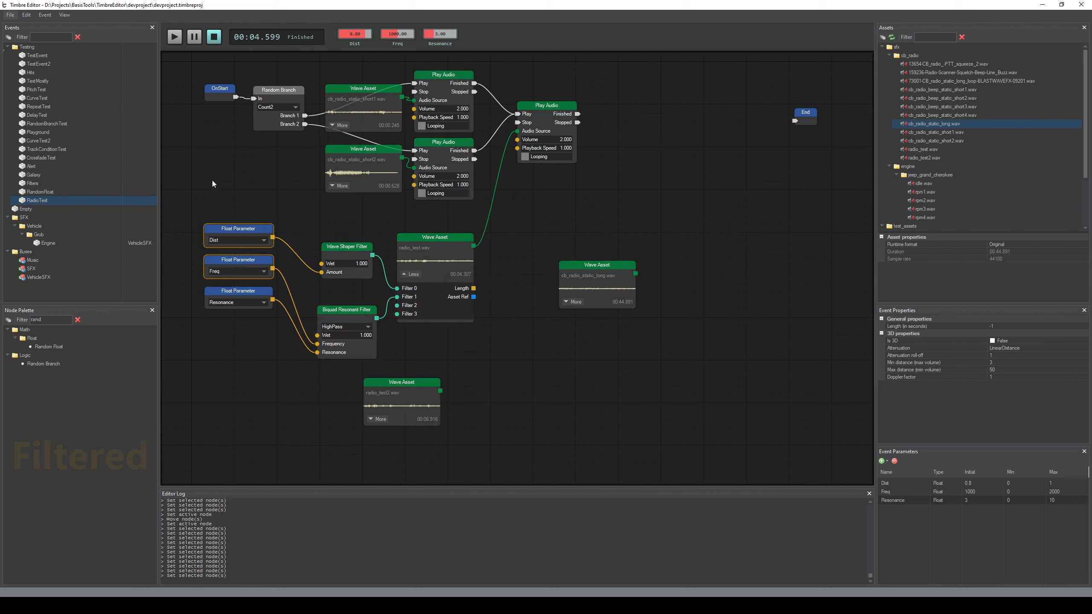
drag(211, 180, 254, 335)
drag(241, 230, 247, 279)
click(476, 364)
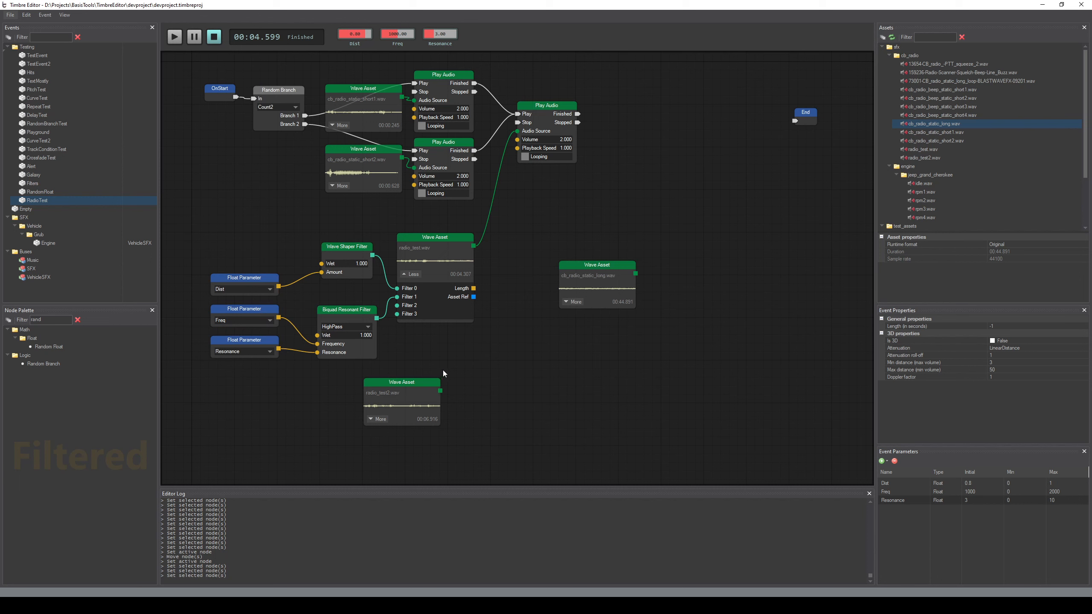
drag(413, 382, 301, 437)
click(405, 382)
drag(190, 214, 487, 389)
drag(443, 237, 442, 246)
drag(257, 64, 481, 201)
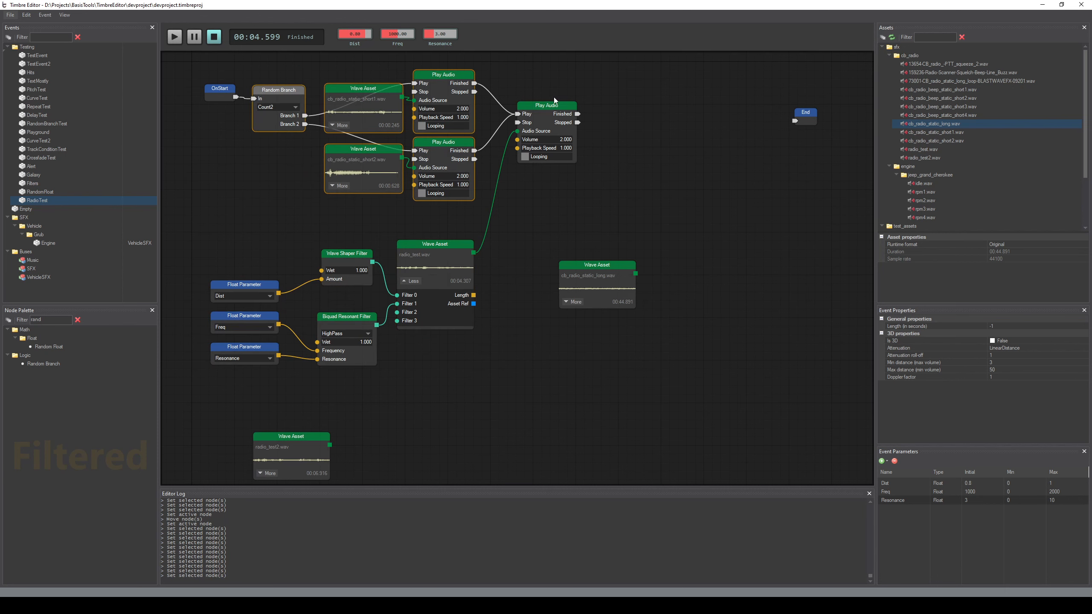
click(561, 110)
mouse_move(659, 229)
middle_down()
mouse_move(610, 204)
mouse_move(651, 237)
middle_up()
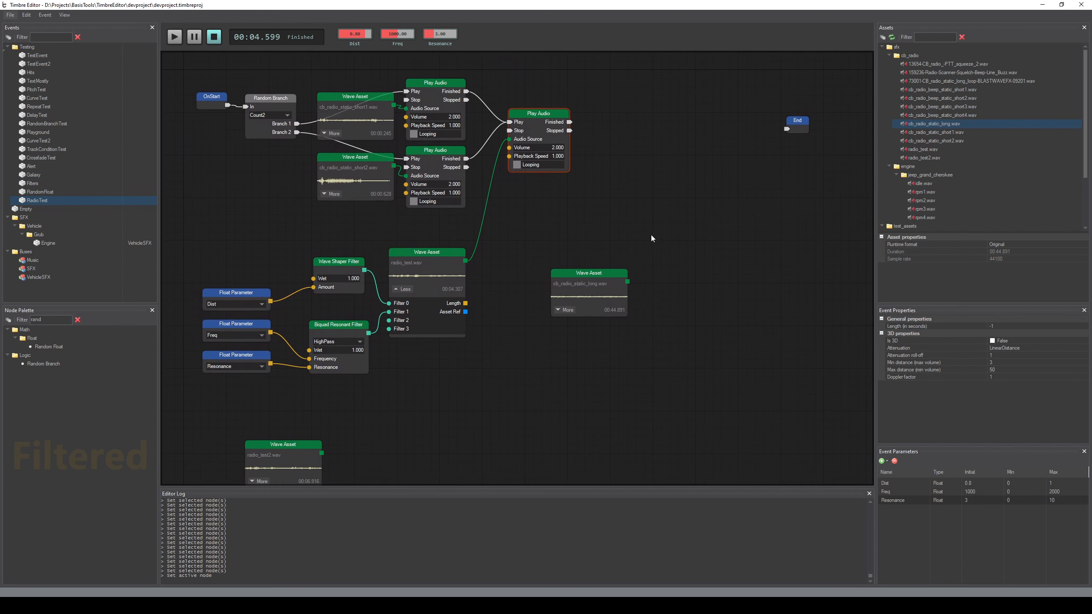
Paste a Play Audio copy beside the cb_radio_static_long.wav Wave Asset and connect that asset to the copy's Audio Source
drag(605, 273, 609, 245)
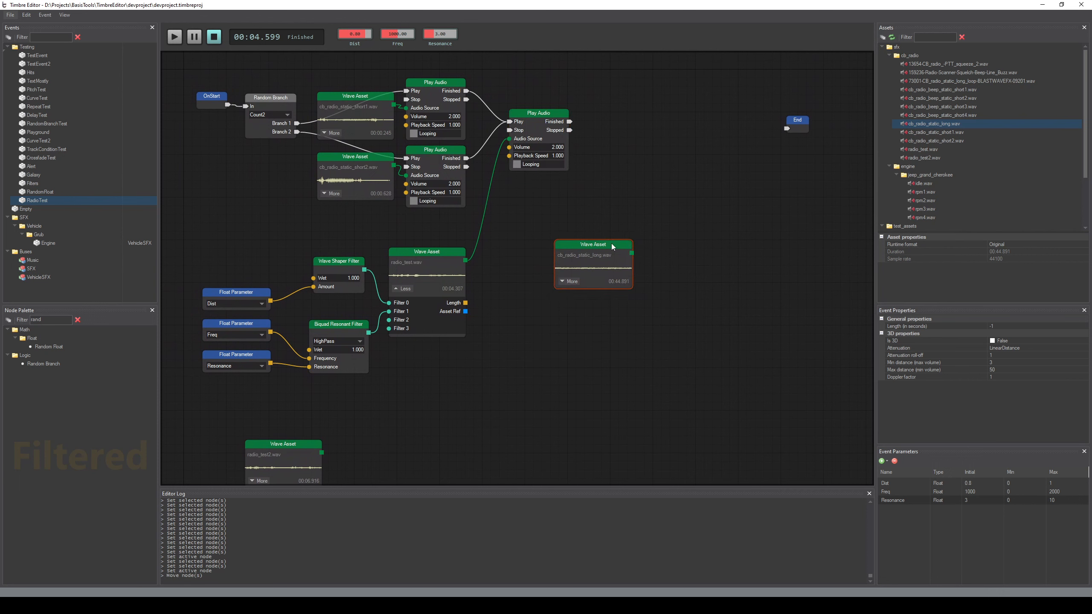
click(567, 159)
key(ctrl+c)
key(ctrl+v)
drag(632, 253, 653, 314)
click(511, 223)
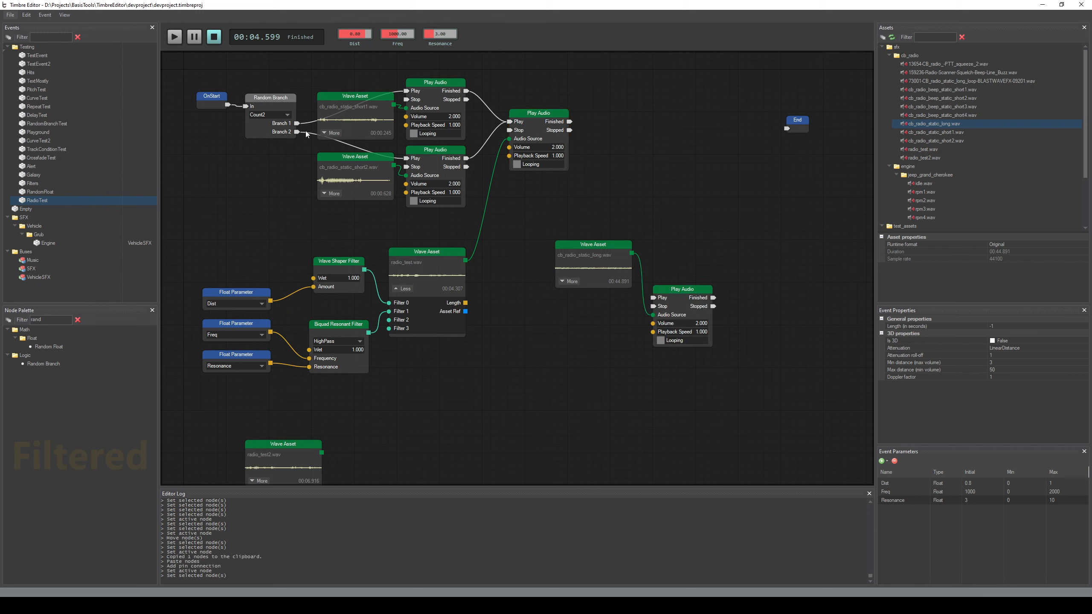
Connect OnStart to the Play input of the long static Play Audio node and preview the event
drag(228, 104, 652, 297)
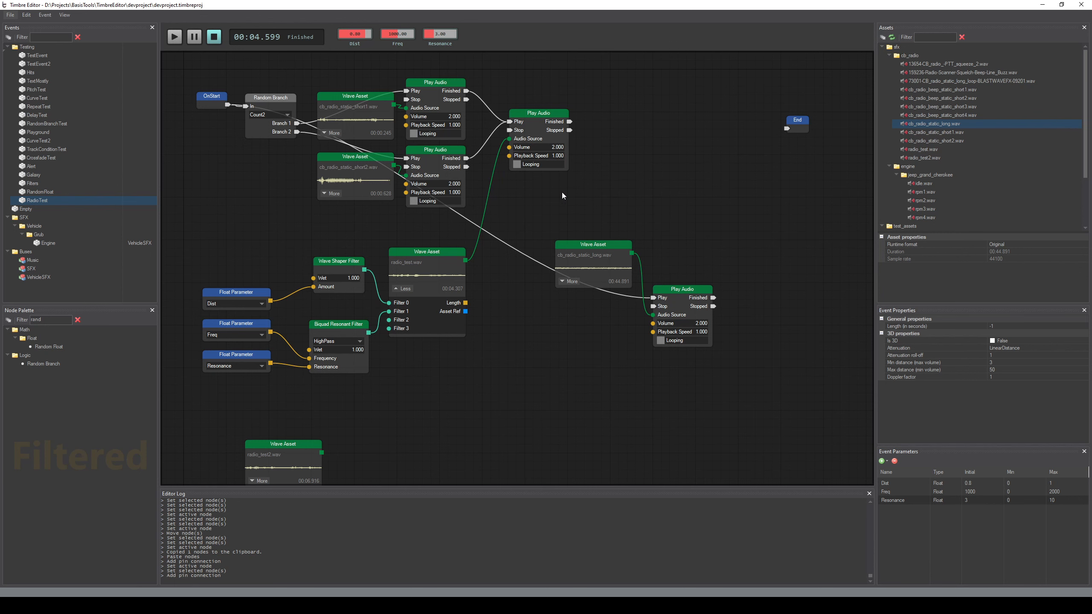
middle_drag(606, 211, 624, 213)
key(space)
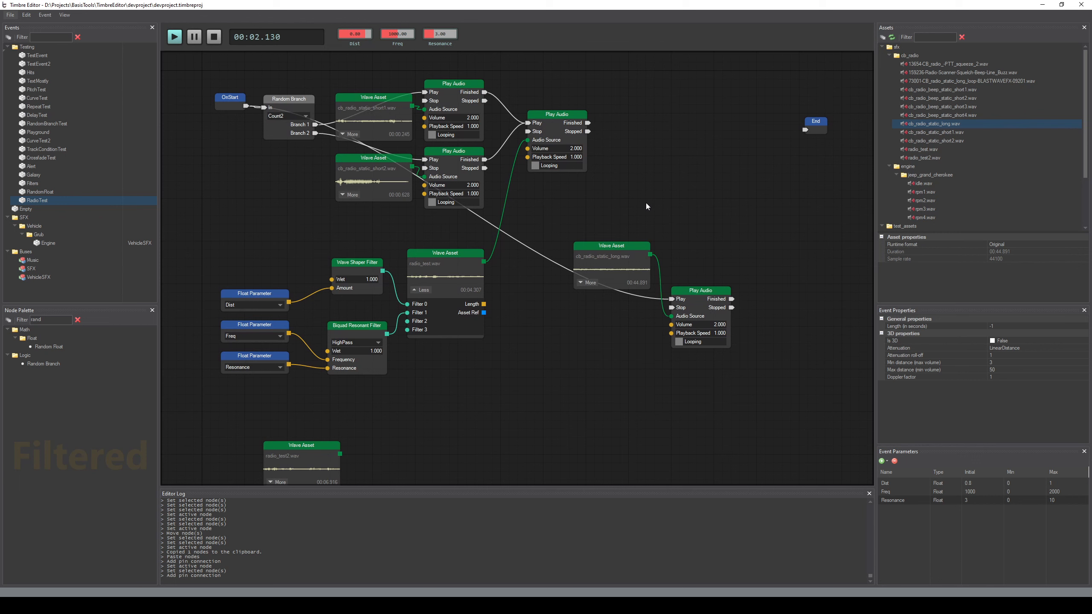
key(space)
key(space)
key(space)
Set the long static Play Audio node's Volume to 0.5 and preview the event
double_click(703, 325)
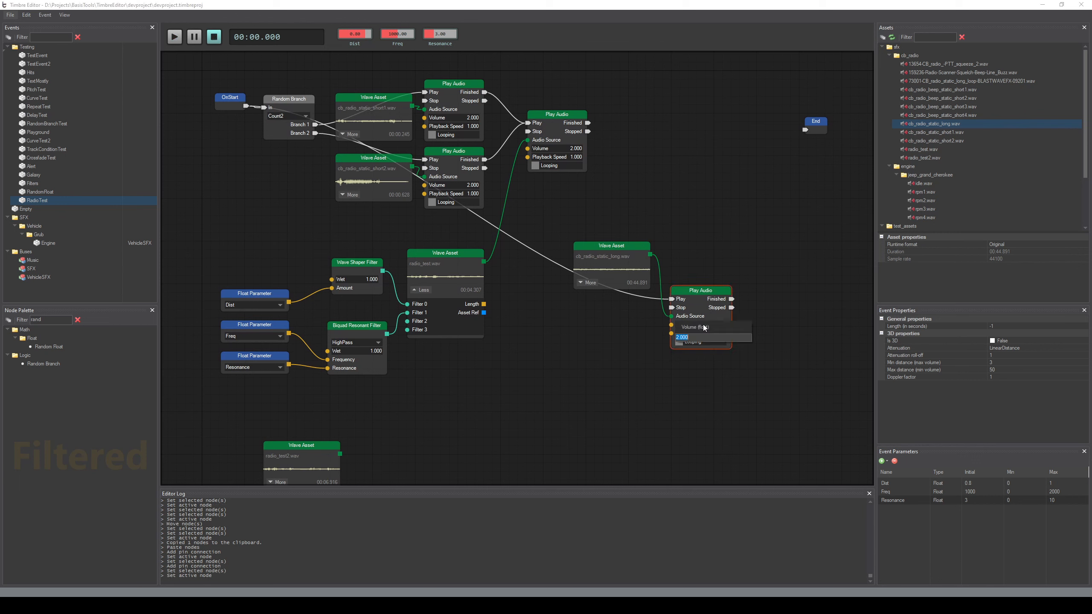
key(BackSpace)
key(Return)
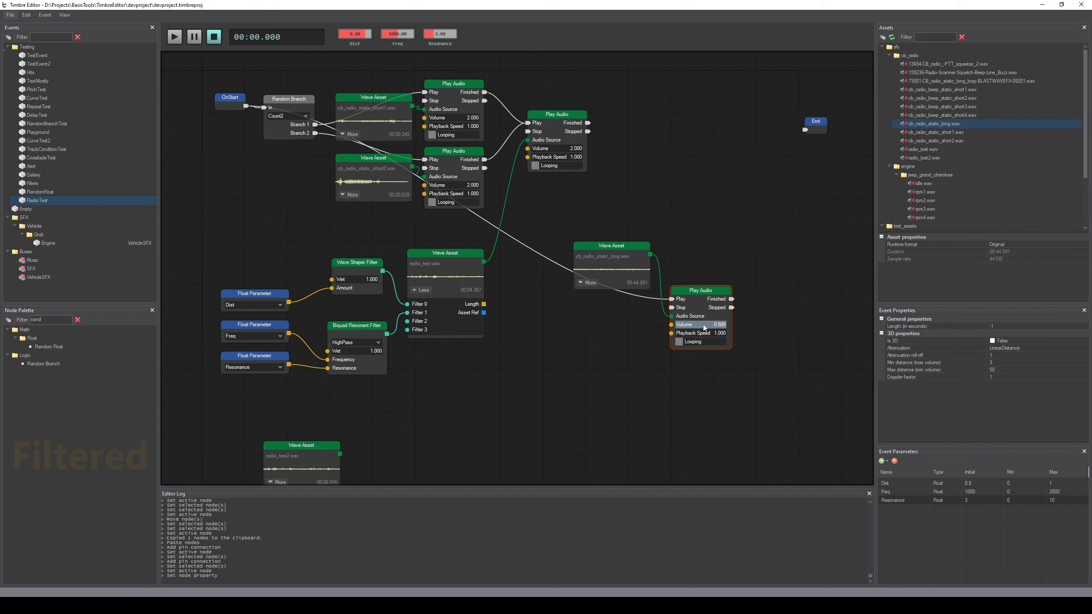
click(660, 231)
key(space)
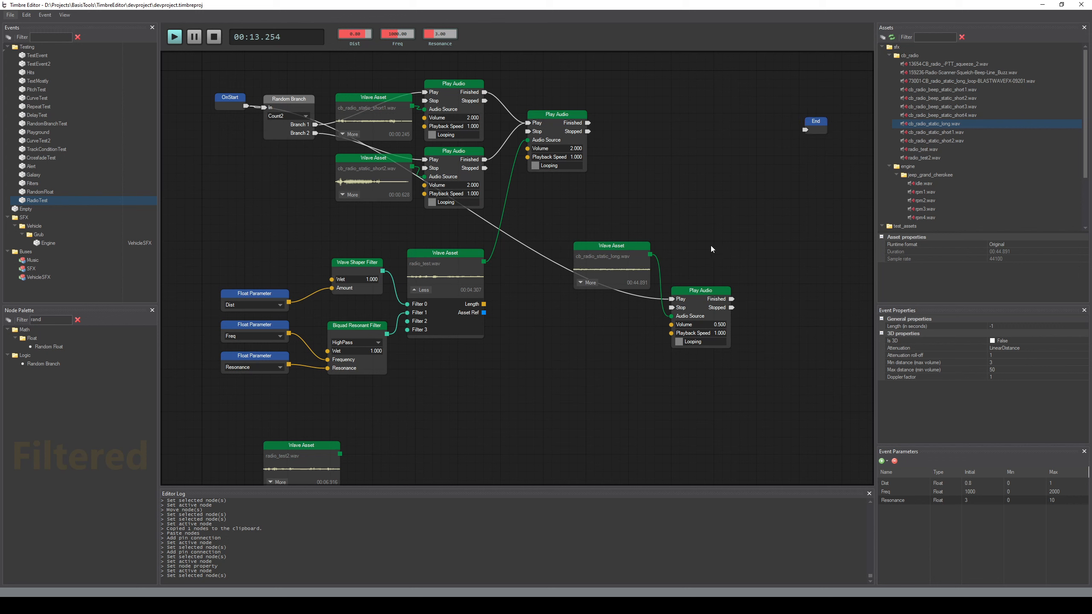
click(706, 296)
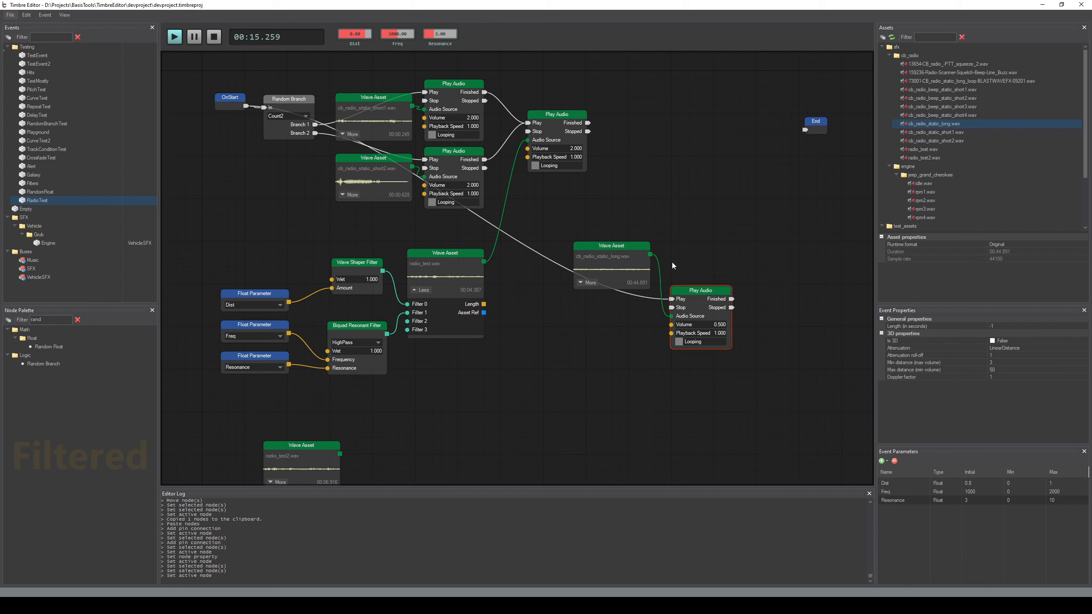
click(672, 201)
key(space)
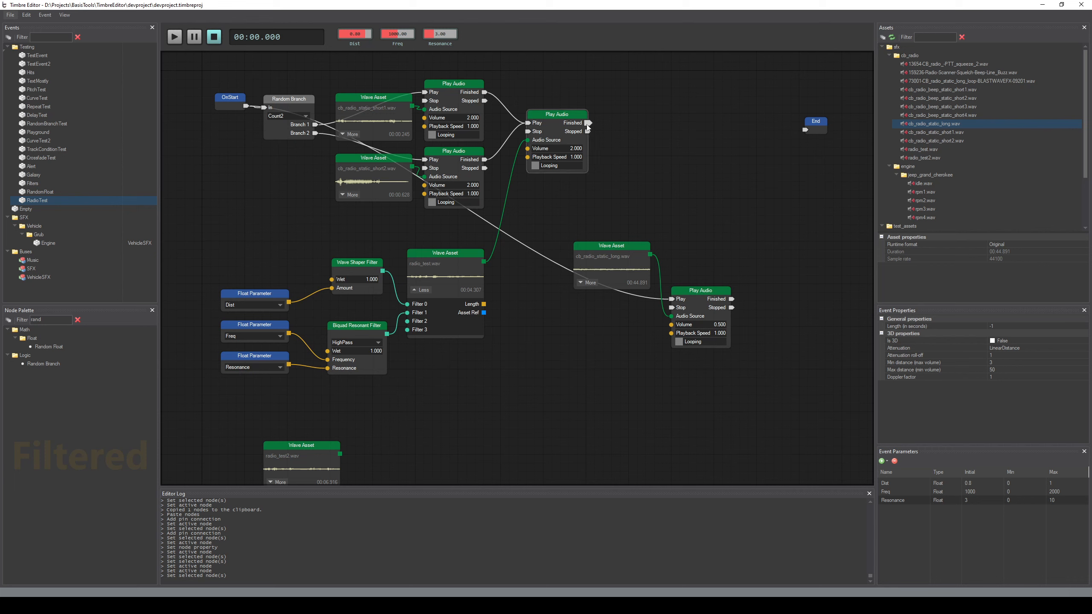
Find the Delay node in the palette, place it above the long static Play Audio node and shift the long static nodes left
drag(588, 123, 673, 170)
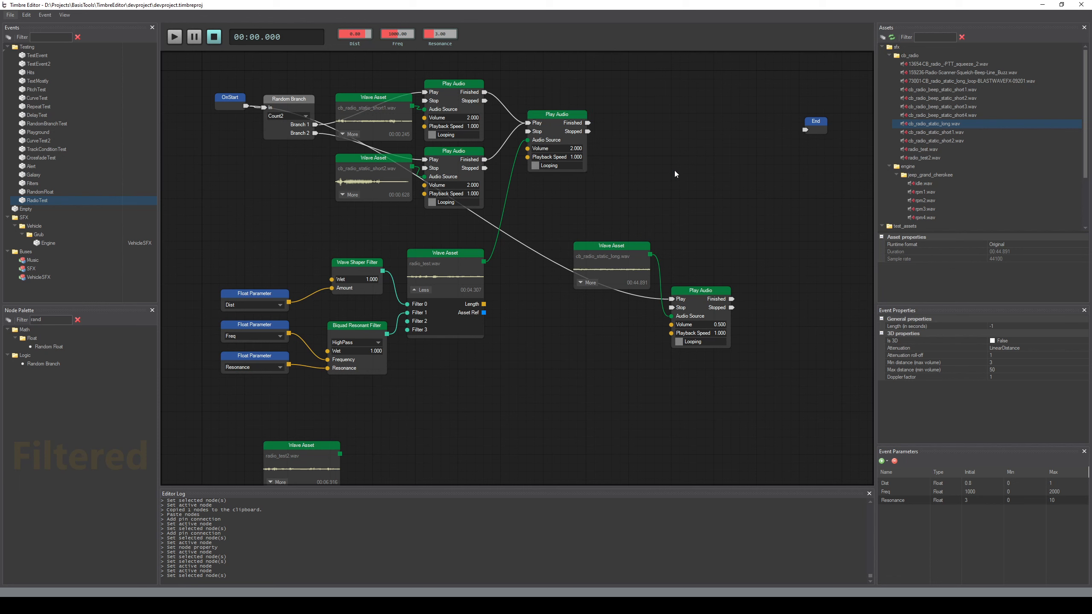
double_click(50, 320)
text(del)
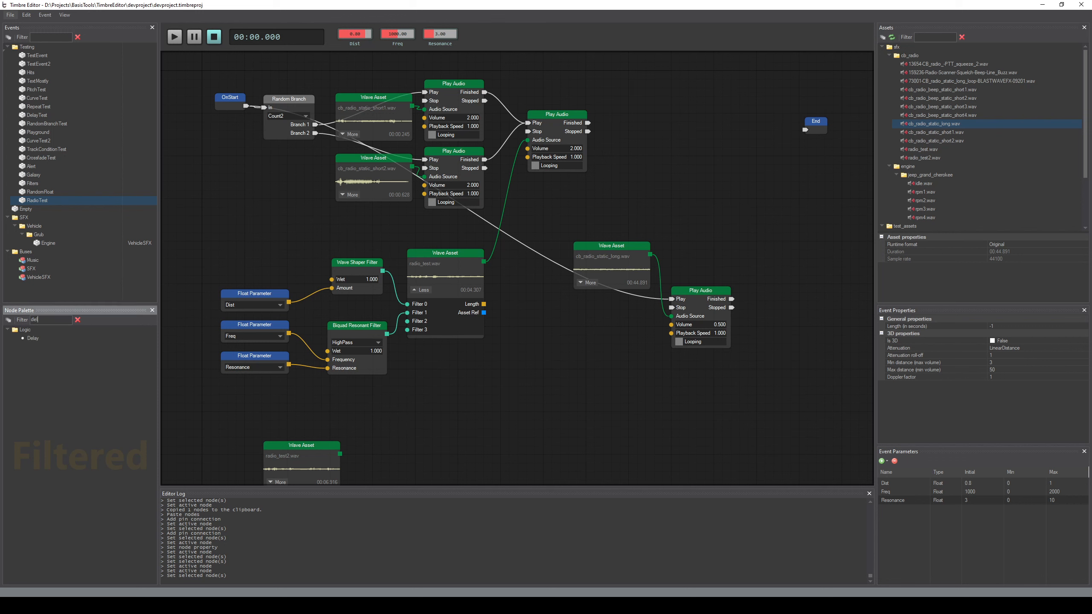
drag(25, 339, 679, 197)
drag(634, 247, 614, 236)
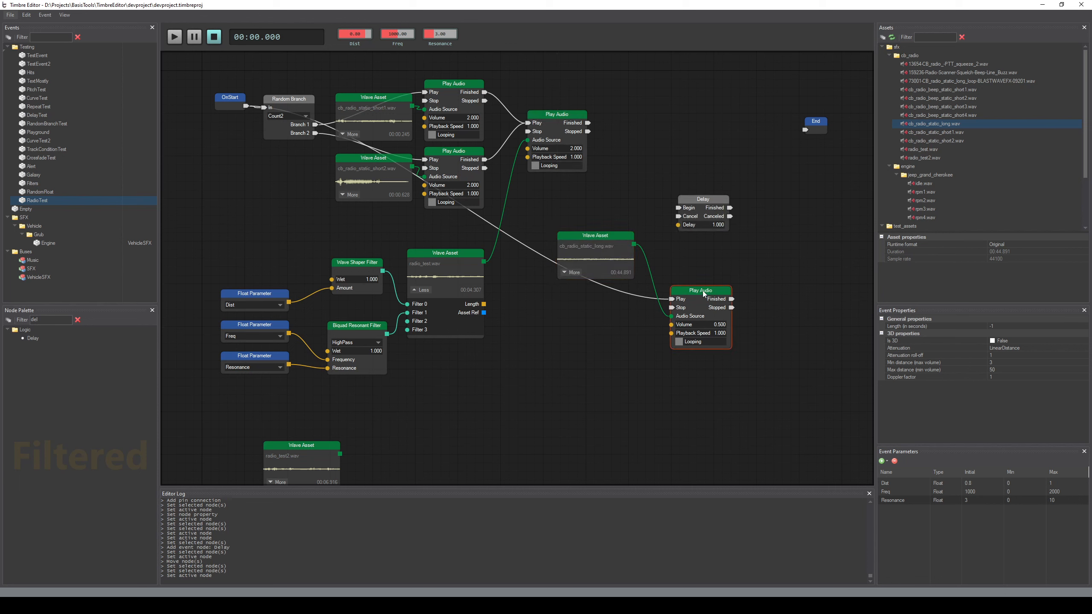
drag(702, 291, 678, 300)
click(684, 275)
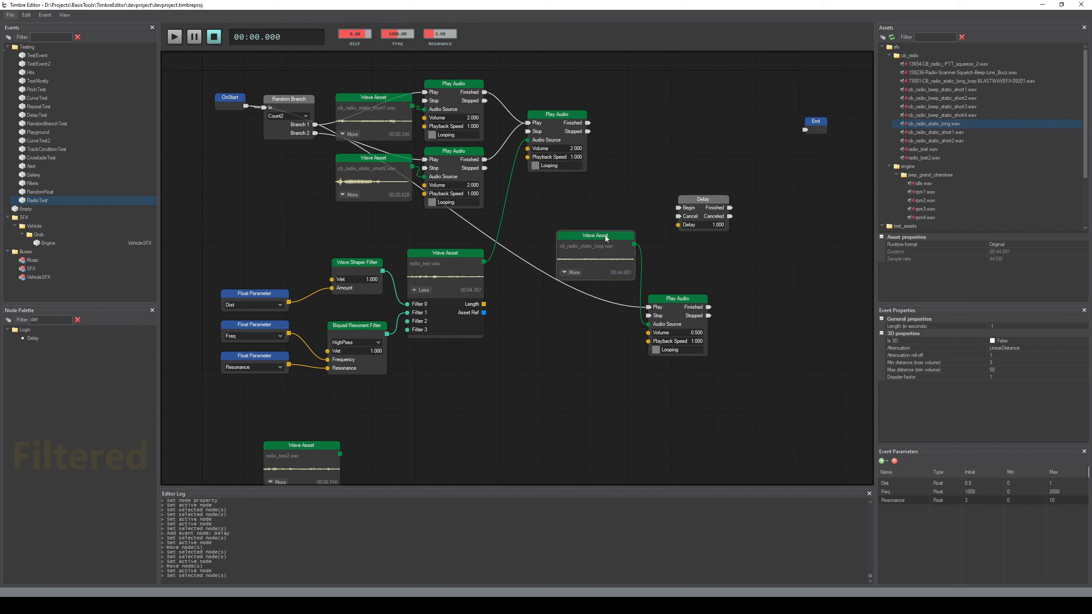
Set the Delay node's delay to 0.2
double_click(716, 224)
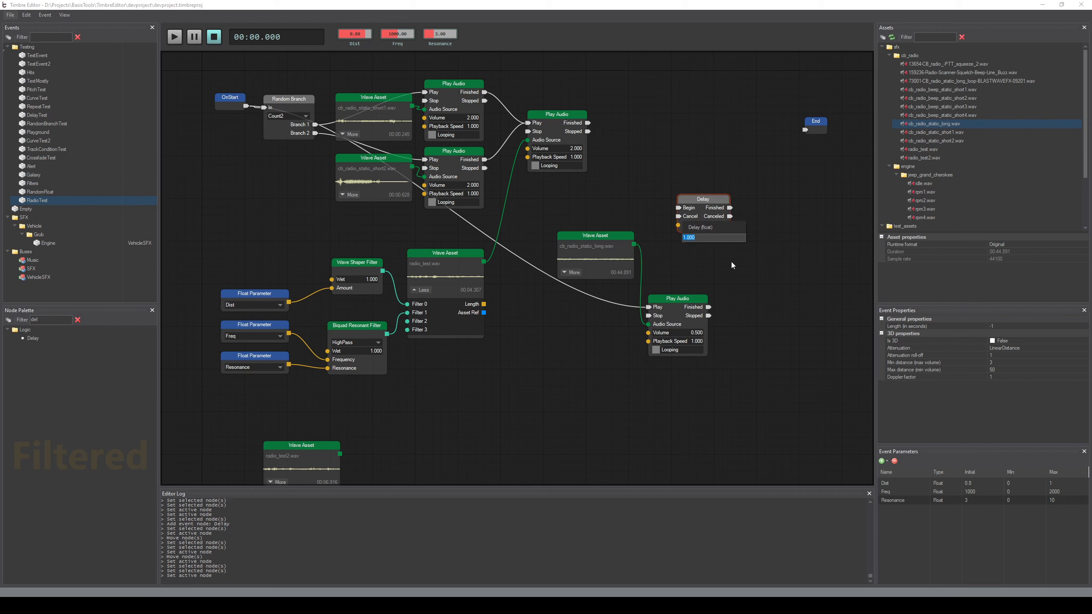
text(0.2)
key(Return)
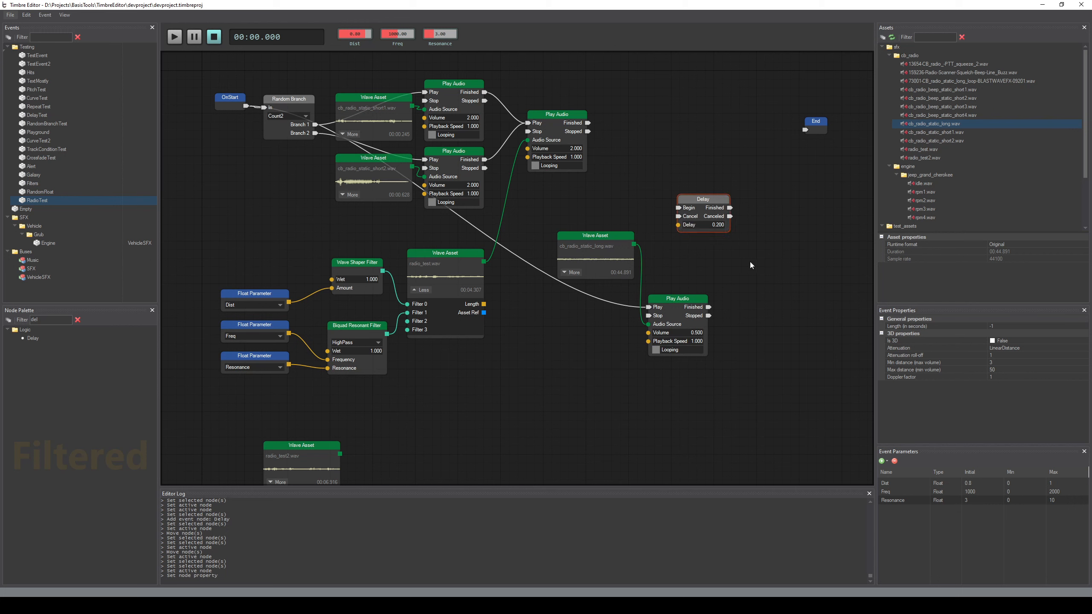
Add the comment "Play voice" to the voice Play Audio node
click(555, 114)
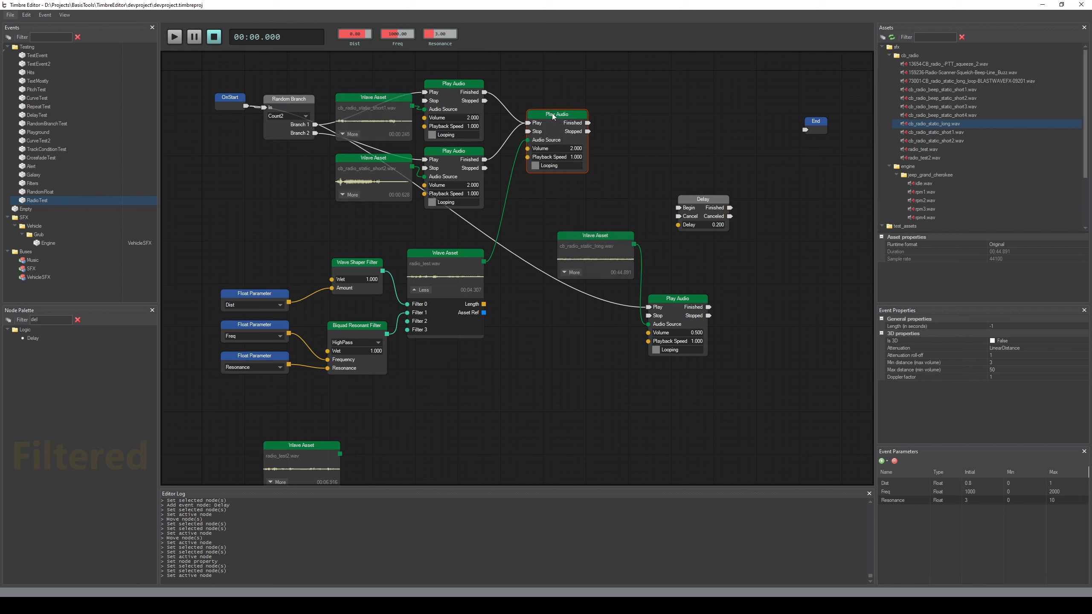
key(c)
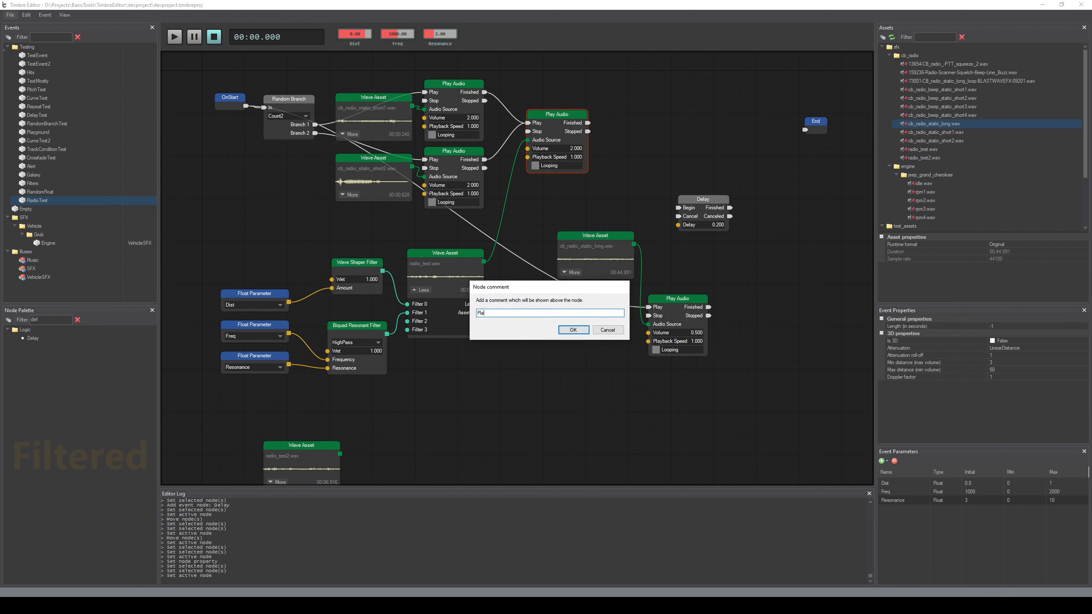
text(Play voice)
key(Return)
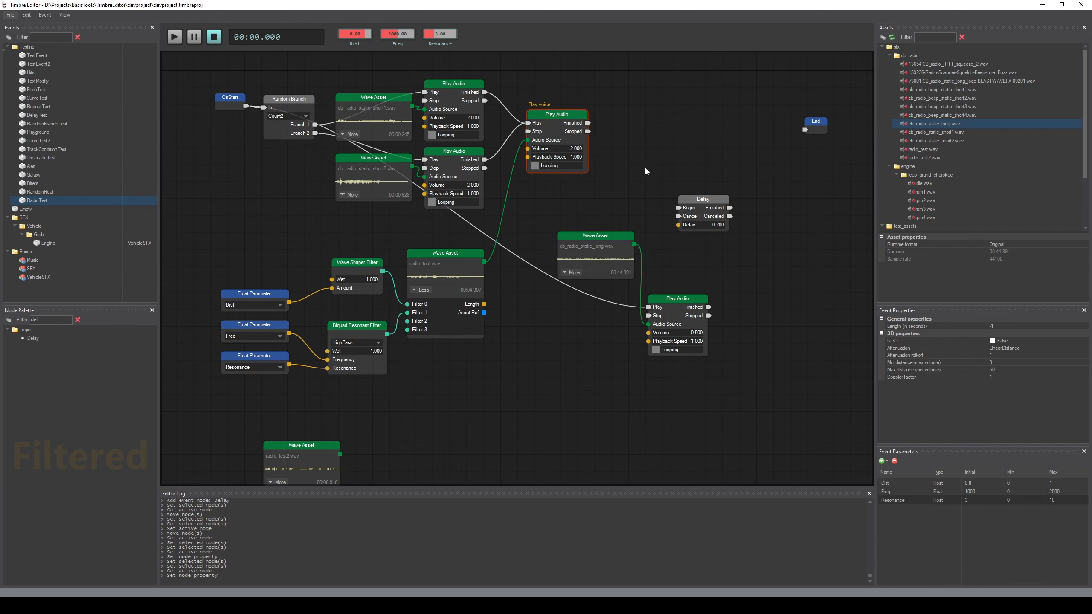
Connect the voice node's Finished output to the Delay's Begin and the Delay's Finished to the long static node's Stop
middle_drag(620, 183, 637, 173)
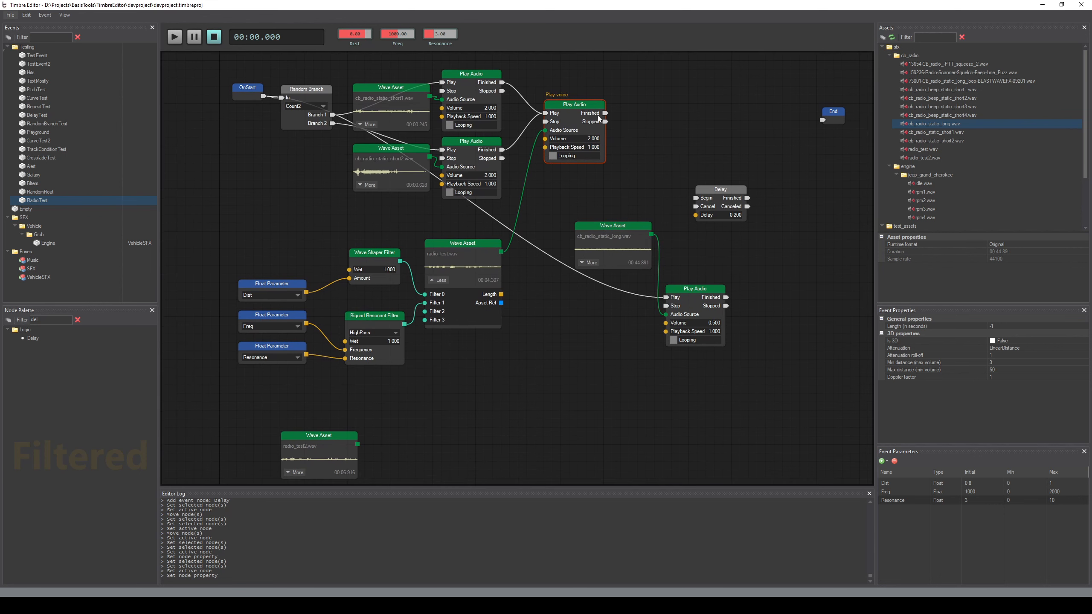
drag(606, 113, 666, 305)
drag(717, 193, 691, 228)
Try a delay of 1 on the Delay node, preview the event and undo the delay change
click(707, 250)
text(1)
click(685, 157)
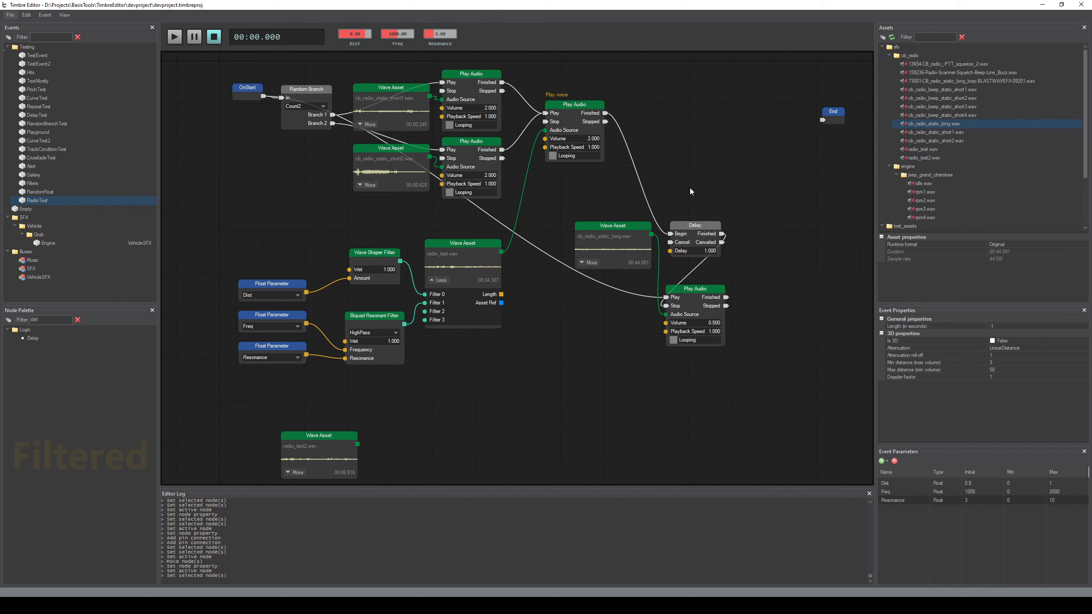
key(space)
key(ctrl+z)
key(ctrl+z)
key(ctrl+z)
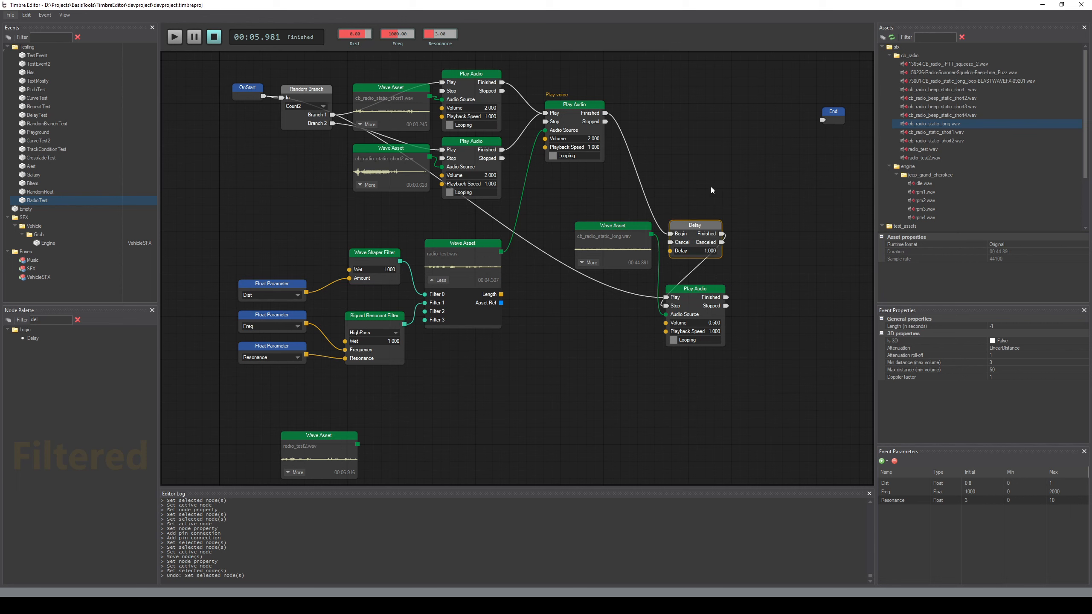
click(710, 186)
Save the project and add a Random Float node below the cb_radio_static_long.wav Wave Asset
key(ctrl+s)
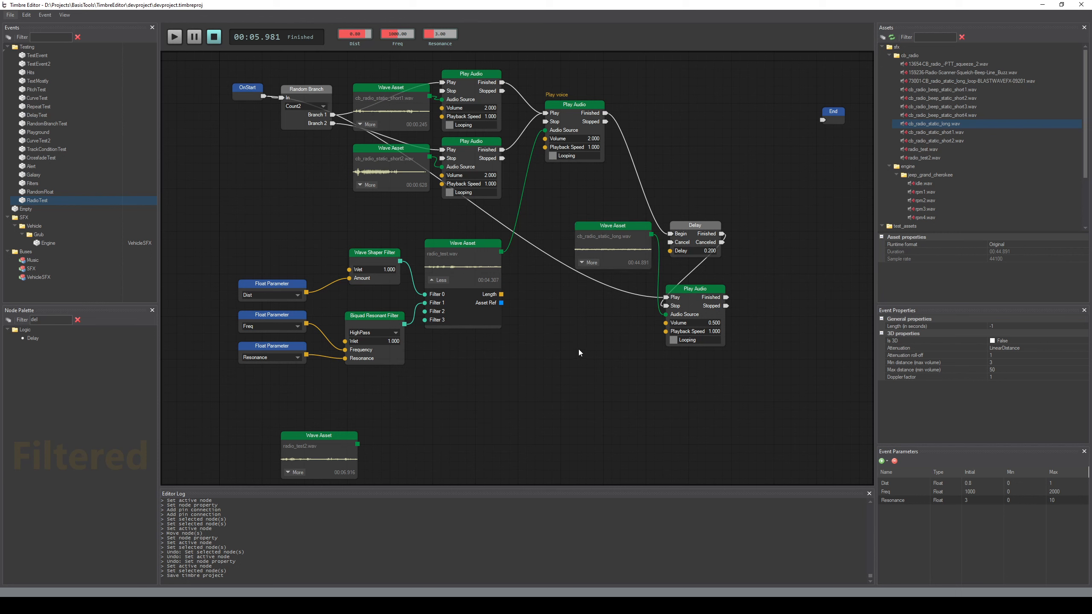
drag(41, 321, 7, 326)
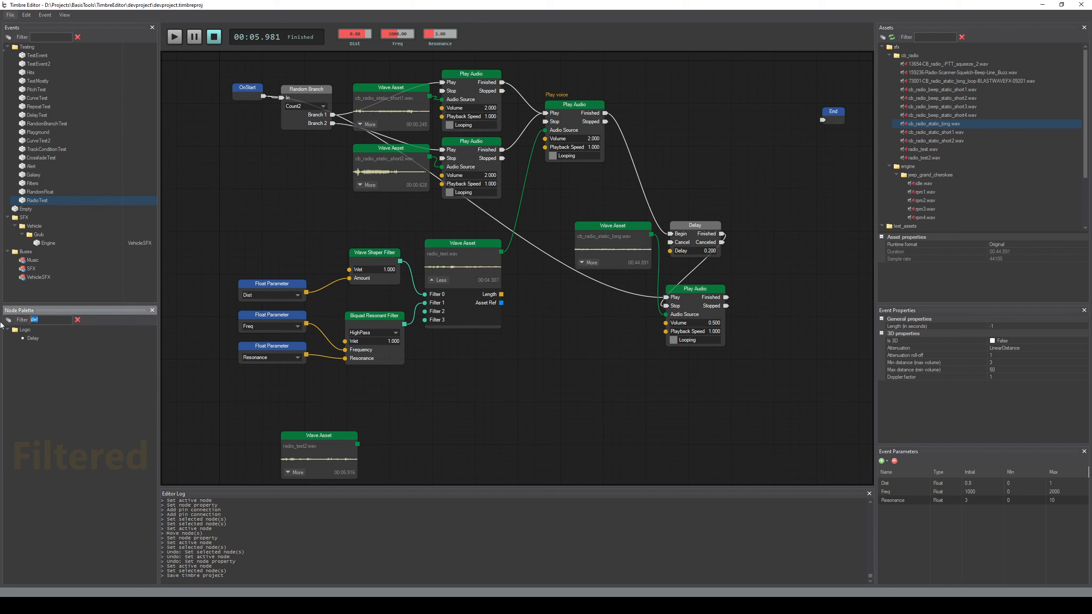
key(BackSpace)
text(ran)
drag(55, 346, 602, 302)
click(600, 302)
click(671, 398)
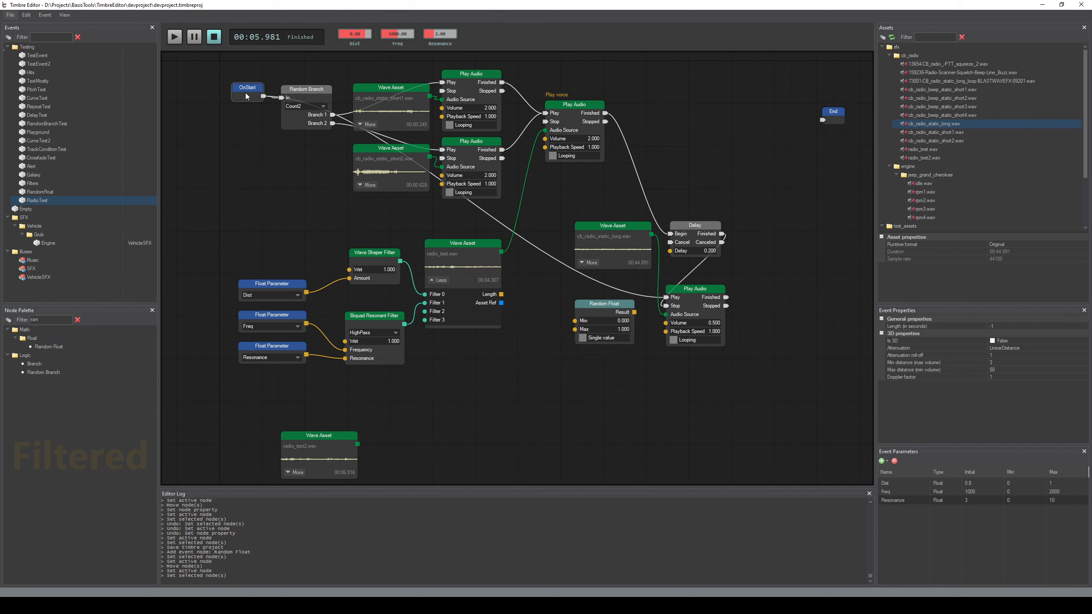
Move OnStart slightly down and remove its connection to the Random Branch node
drag(247, 96, 243, 120)
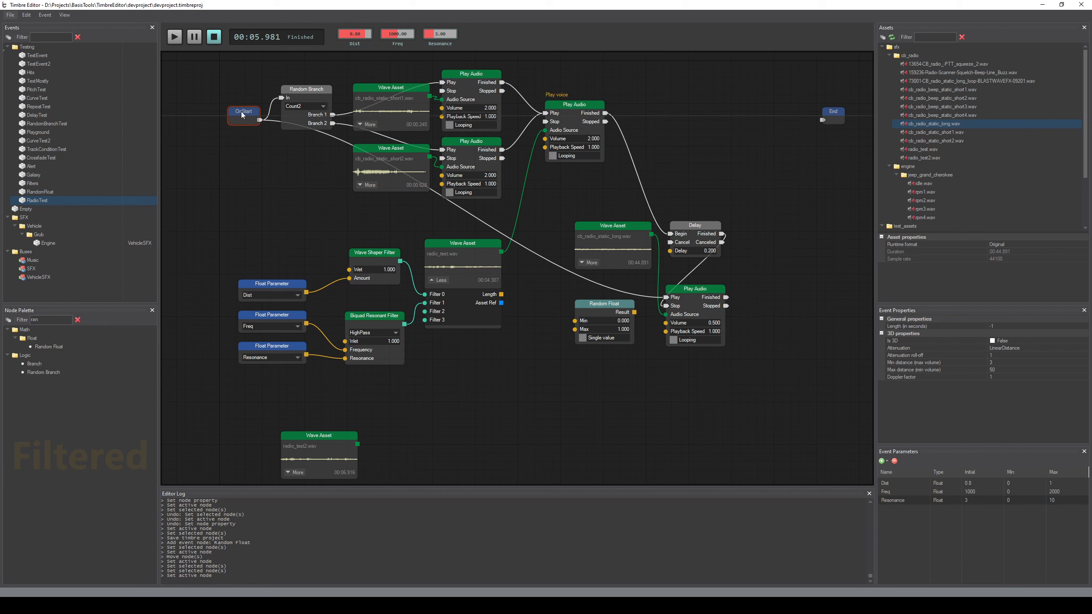
alt+click(267, 114)
click(309, 223)
middle_drag(309, 223, 314, 214)
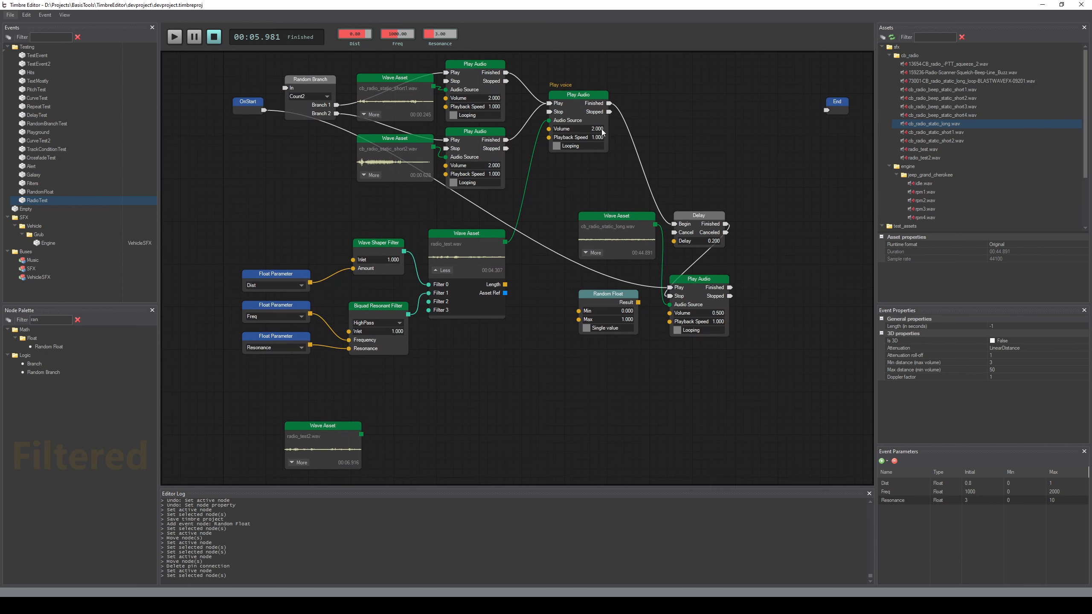
Preview the event repeatedly to hear how the long static sound starts on its own
key(space)
key(space)
key(space)
key(space)
key(space)
key(space)
key(space)
key(space)
key(space)
key(space)
middle_drag(564, 376, 567, 371)
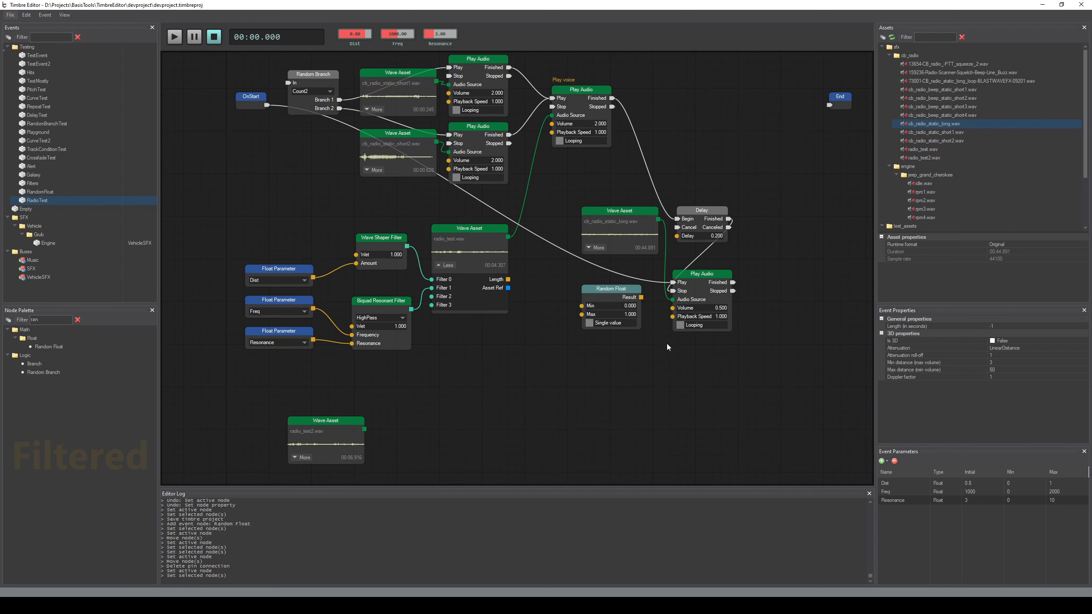
Connect the Random Float result to the long static Play Audio node's Playback Speed and set the Random Float Min to 0.7
drag(642, 297, 654, 313)
drag(673, 321, 672, 317)
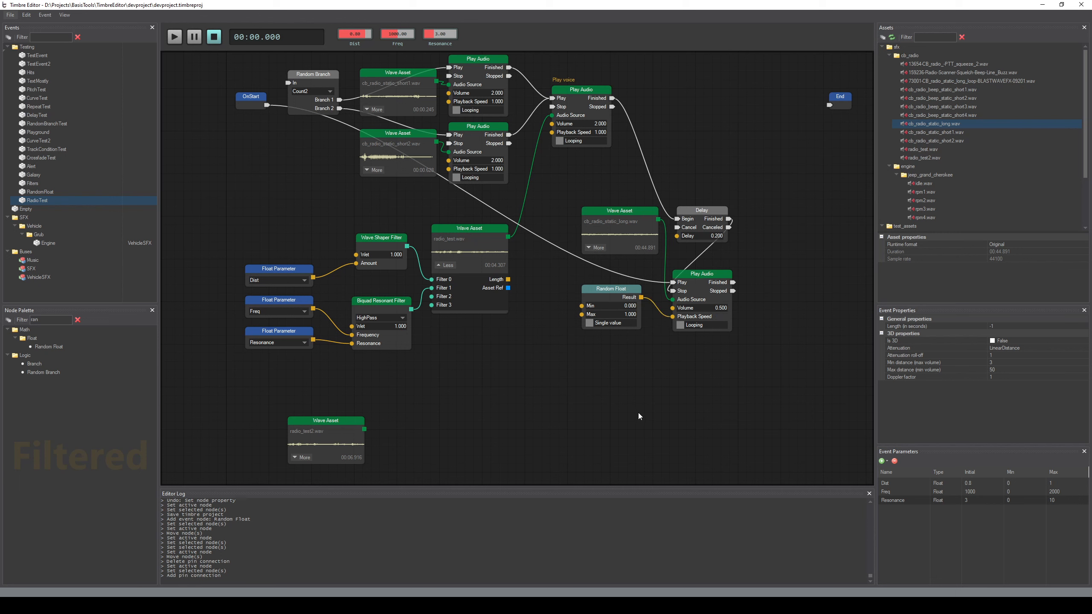
double_click(614, 308)
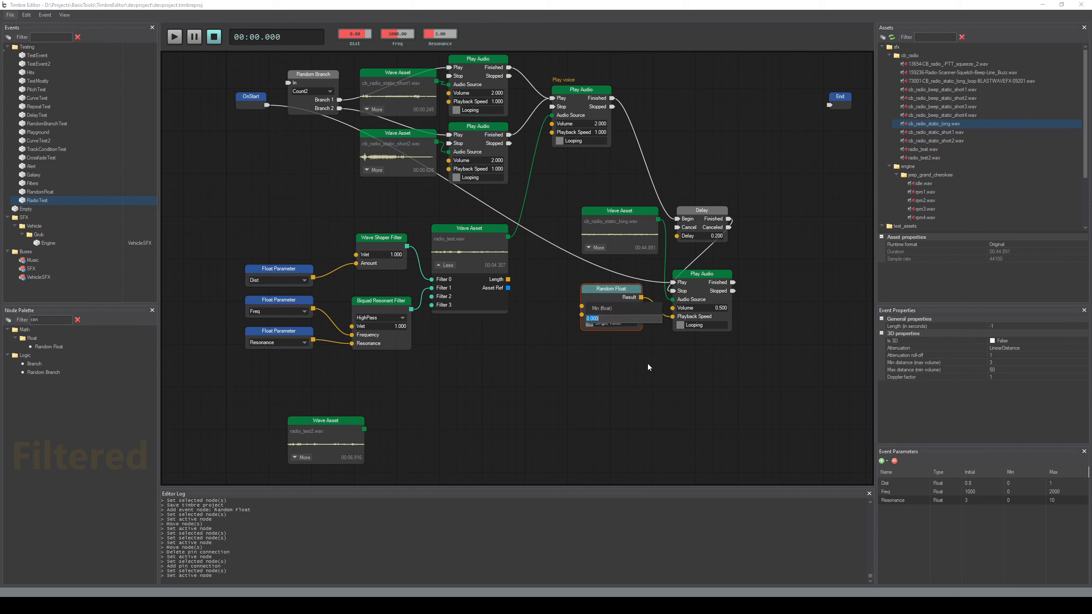
text(0.7)
key(Return)
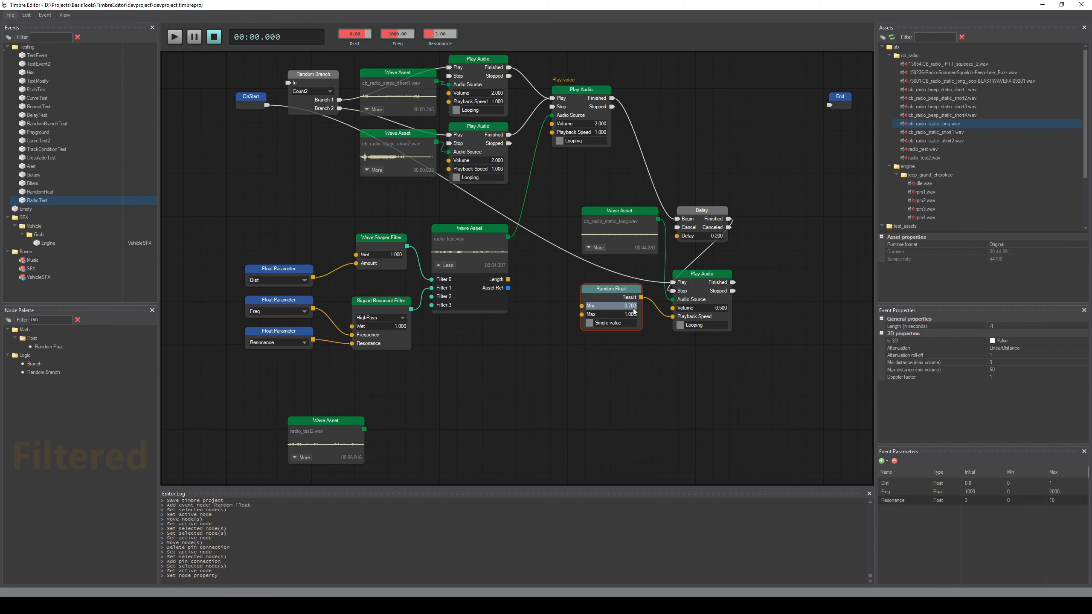
click(585, 396)
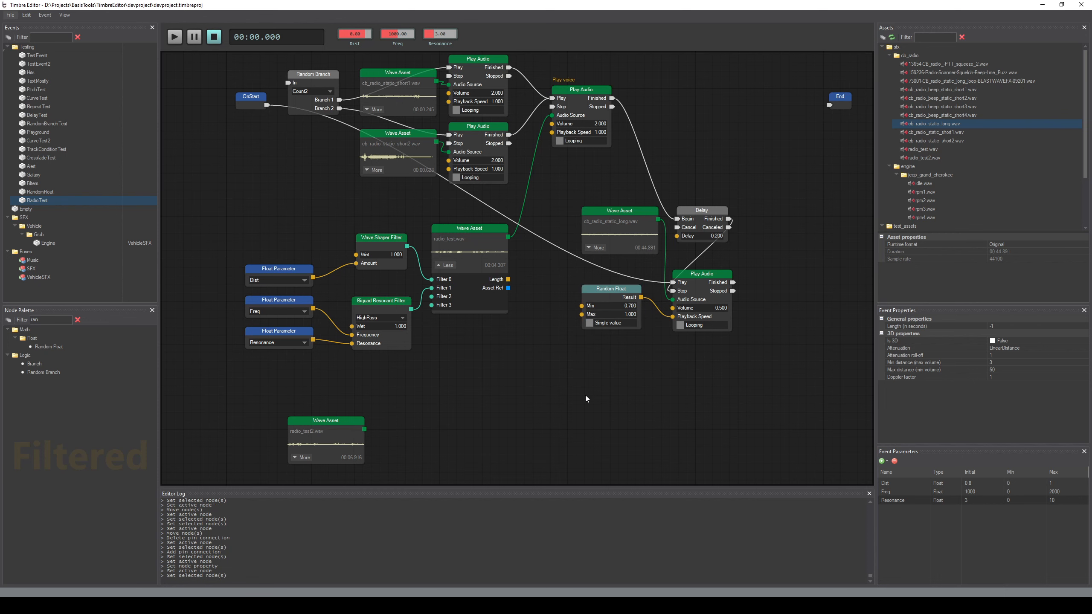
middle_drag(578, 394, 562, 377)
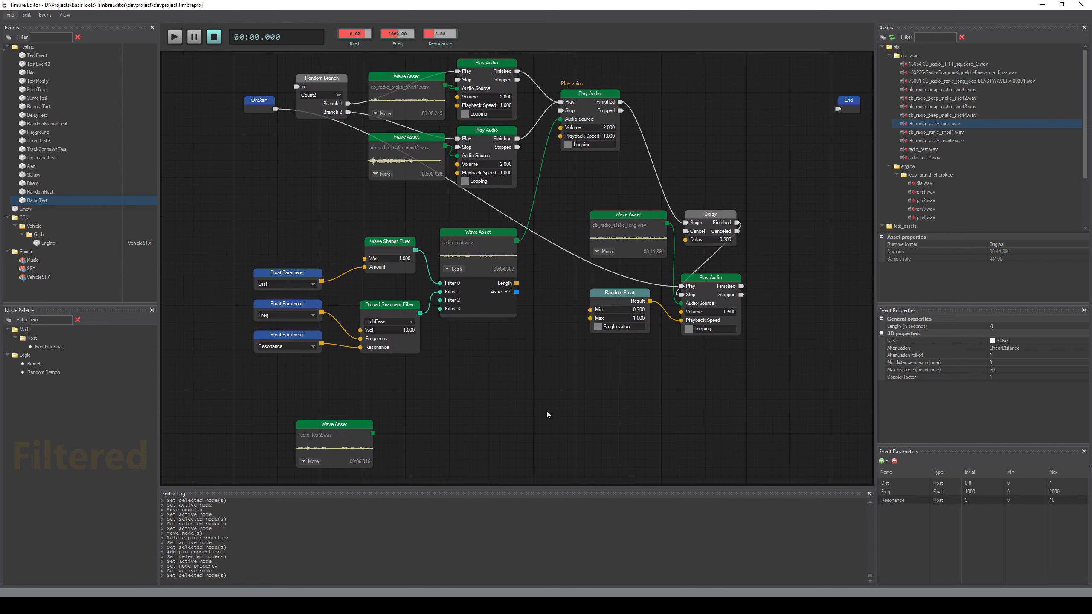
Preview the event, and turn on Single value for the Random Float node
key(space)
key(space)
key(space)
key(space)
click(598, 327)
click(549, 391)
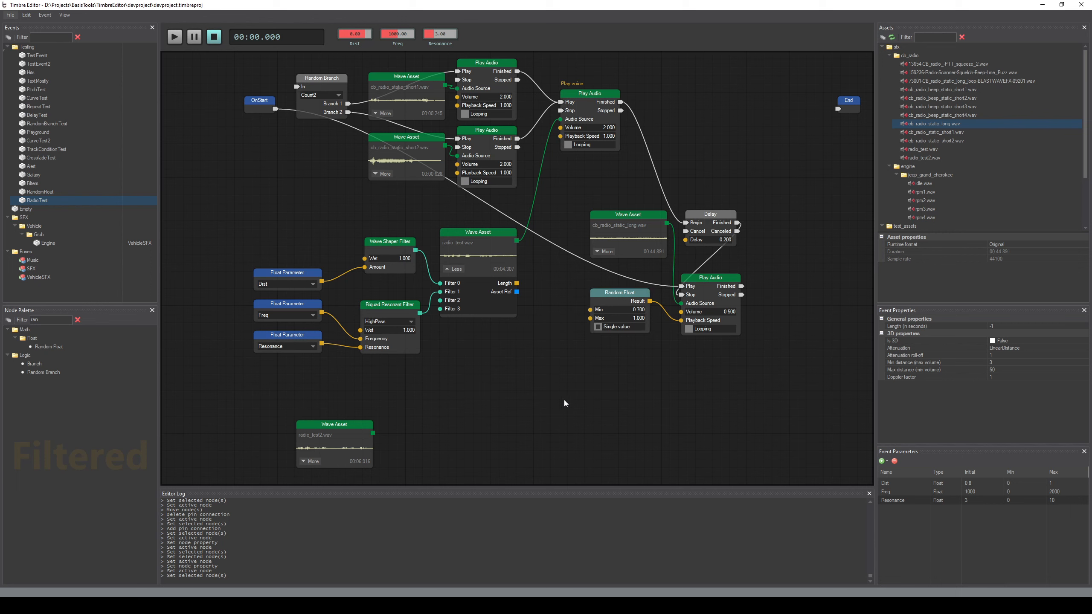
Preview the event repeatedly to compare how the random playback speed changes the long static between runs
key(space)
key(space)
key(space)
key(space)
key(space)
key(space)
key(space)
key(space)
key(space)
key(space)
key(space)
key(space)
key(space)
key(space)
key(space)
key(space)
key(space)
key(space)
key(space)
key(space)
key(space)
key(space)
key(space)
key(space)
key(space)
key(space)
key(space)
key(space)
key(space)
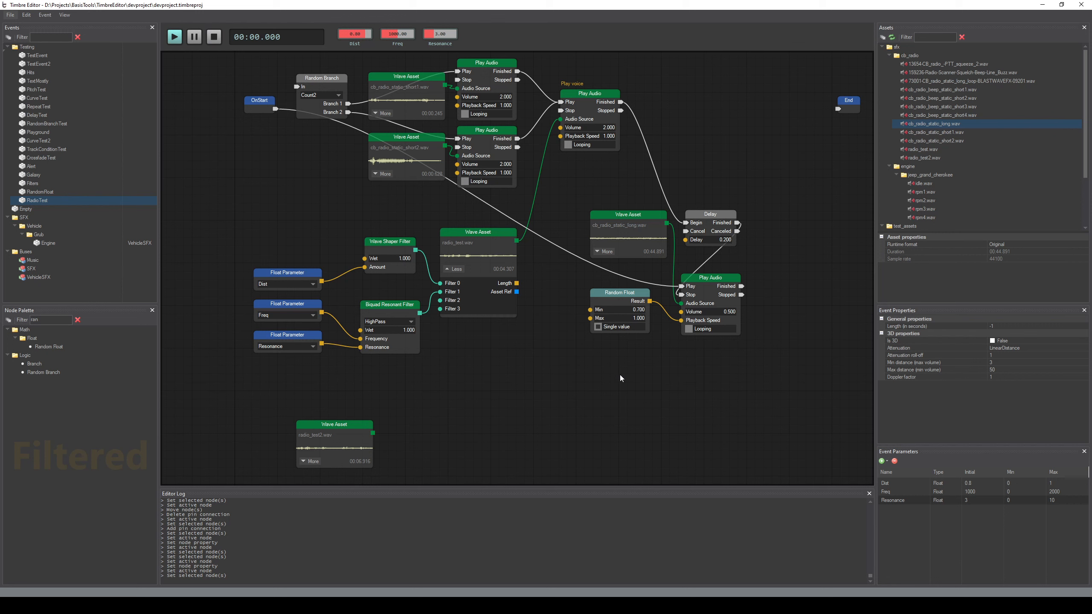
key(space)
Set the Random Float node's Min to 0.9
click(626, 312)
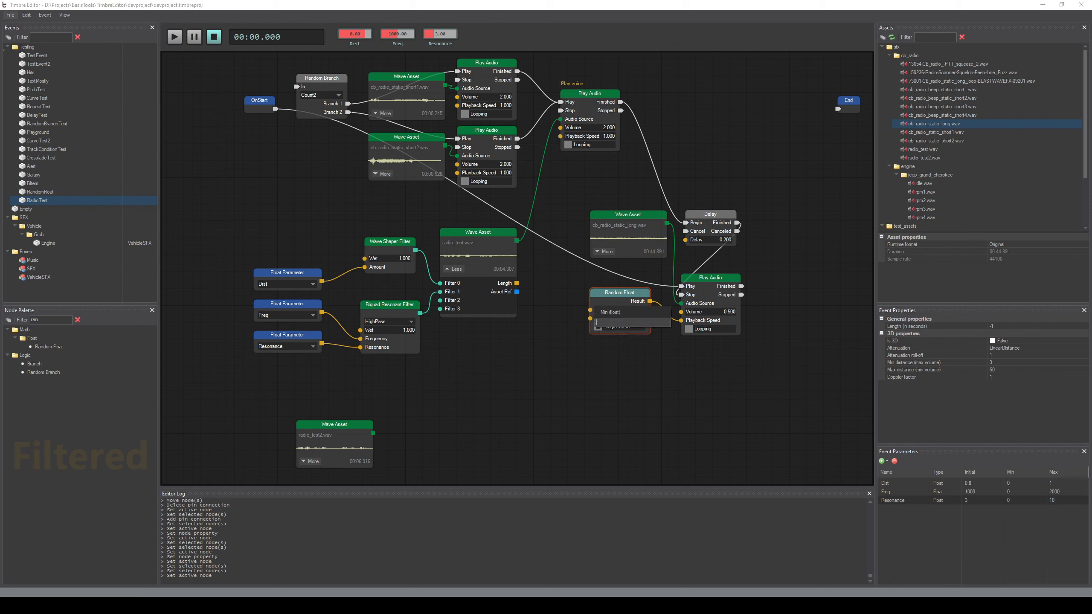
text(.9)
key(Return)
click(529, 368)
Preview the event repeatedly to hear the long static with the narrower random speed range
key(space)
key(space)
key(space)
key(space)
key(space)
key(space)
key(space)
key(space)
key(space)
key(space)
key(space)
key(space)
key(space)
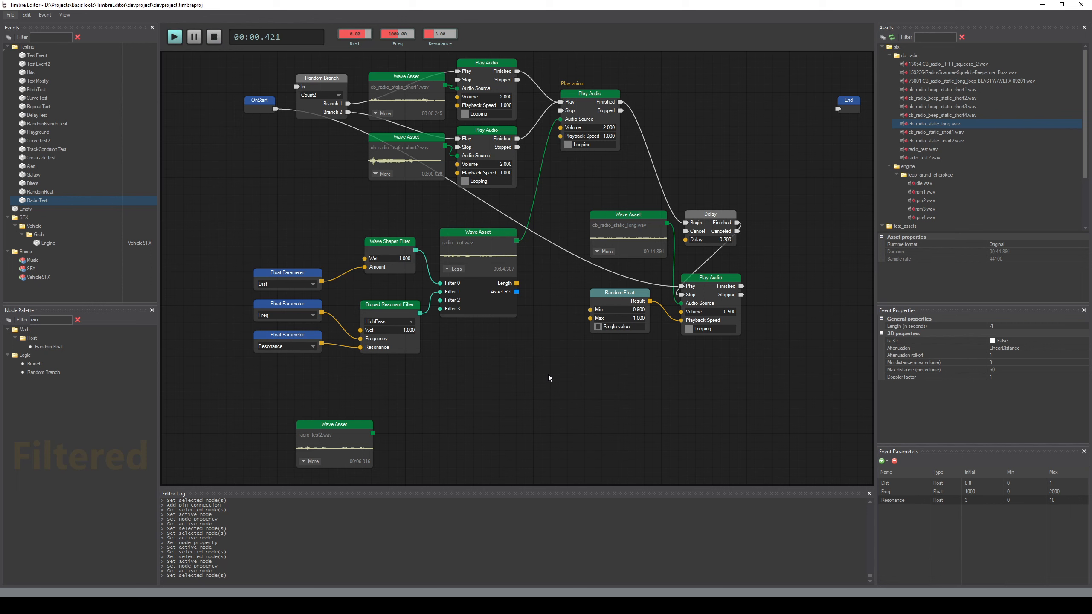
key(space)
Reconnect OnStart to the Random Branch input and preview the whole event before saving the project
drag(290, 87, 295, 88)
middle_drag(325, 204, 308, 200)
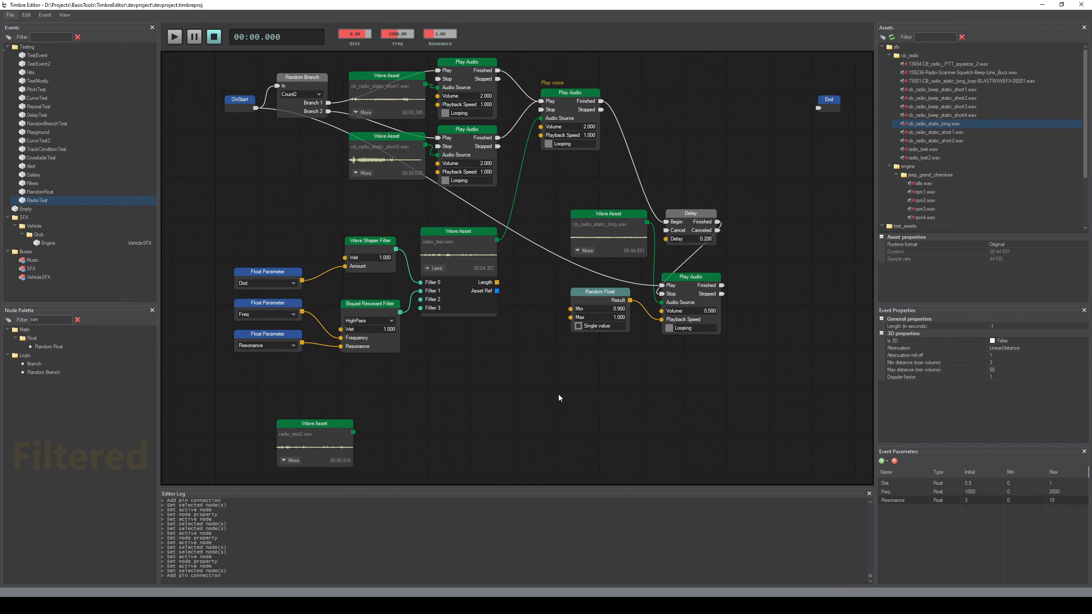
key(space)
key(space)
key(ctrl+s)
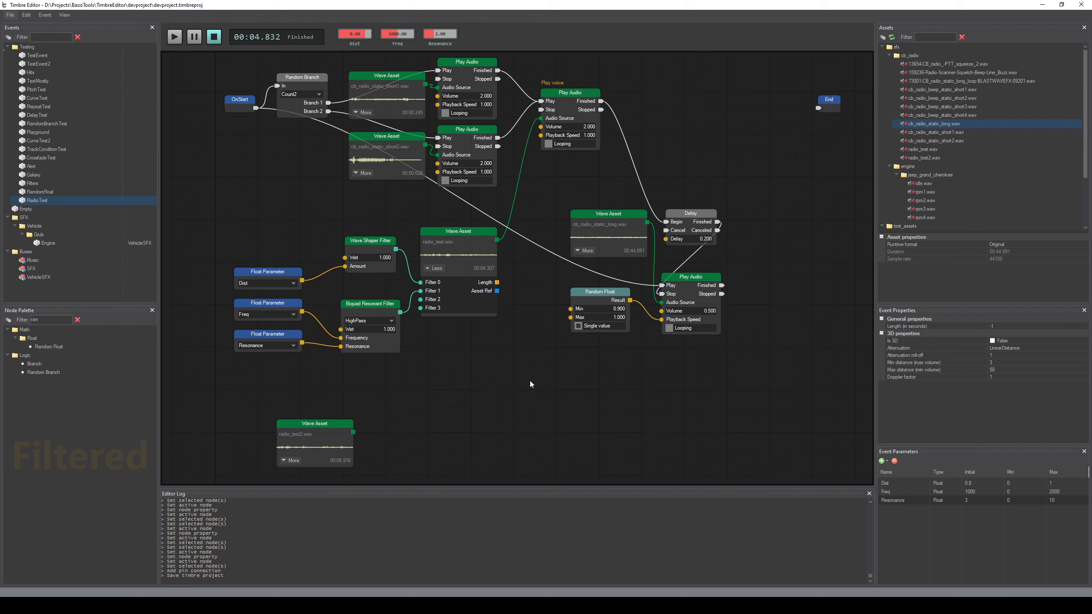
Move the long static Wave Asset, Random Float, Delay and Play Audio nodes slightly left, and the End node farther right
drag(558, 191, 731, 391)
drag(598, 224, 568, 221)
middle_drag(745, 242, 689, 311)
drag(771, 171, 809, 149)
click(677, 234)
middle_drag(285, 294, 317, 272)
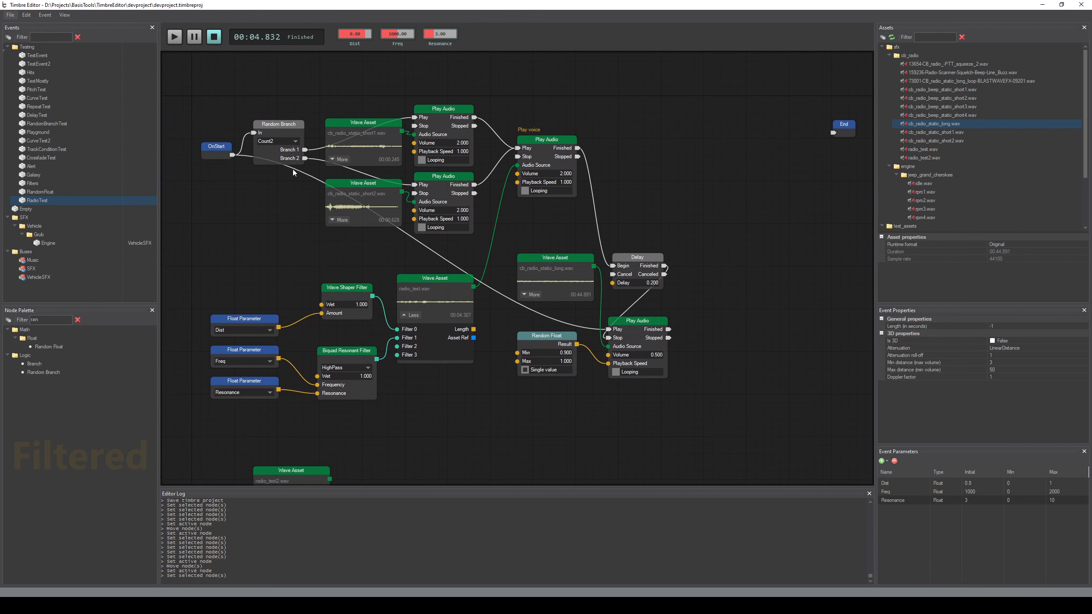
Copy the Random Branch node to the right of the Play voice node and connect that node's Finished output to its In
click(285, 126)
key(ctrl+c)
key(ctrl+v)
drag(670, 150, 613, 147)
drag(509, 237, 684, 373)
click(693, 408)
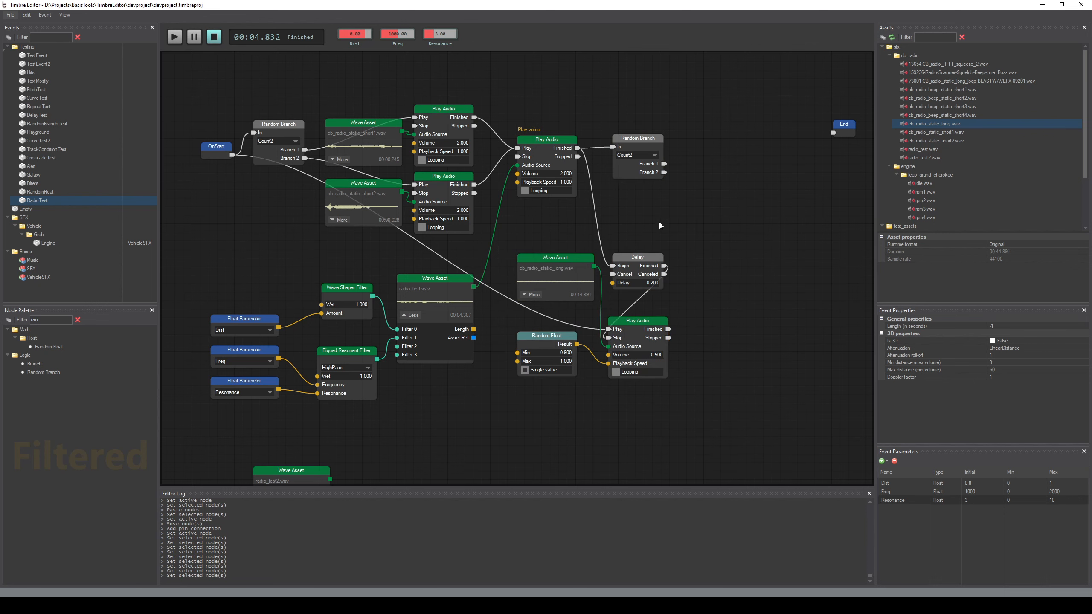
Set the copied Random Branch node to Count4
middle_drag(655, 221, 632, 225)
click(620, 159)
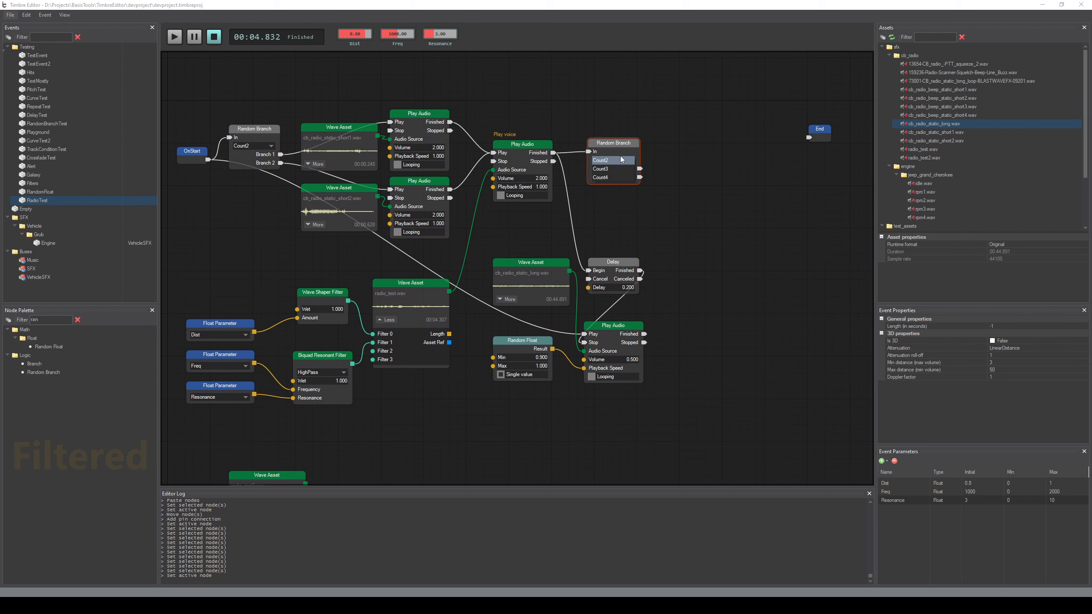
click(601, 181)
click(686, 250)
middle_drag(749, 239, 747, 223)
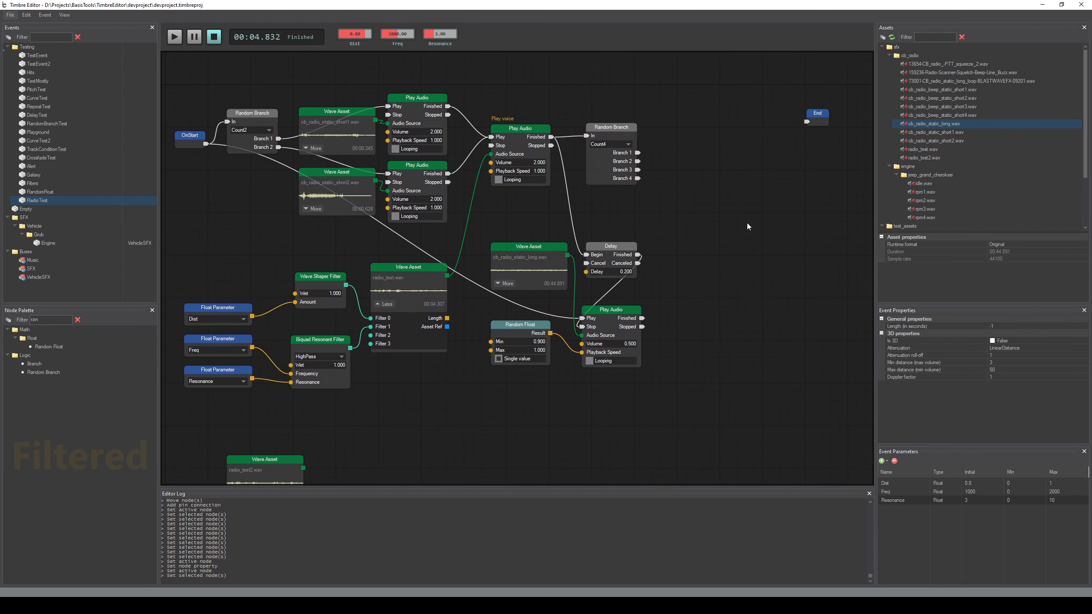
Add Wave Asset nodes for cb_radio_beep_static_short1.wav through cb_radio_beep_static_short4.wav, stacked to the right of the Count4 Random Branch
drag(954, 91, 803, 132)
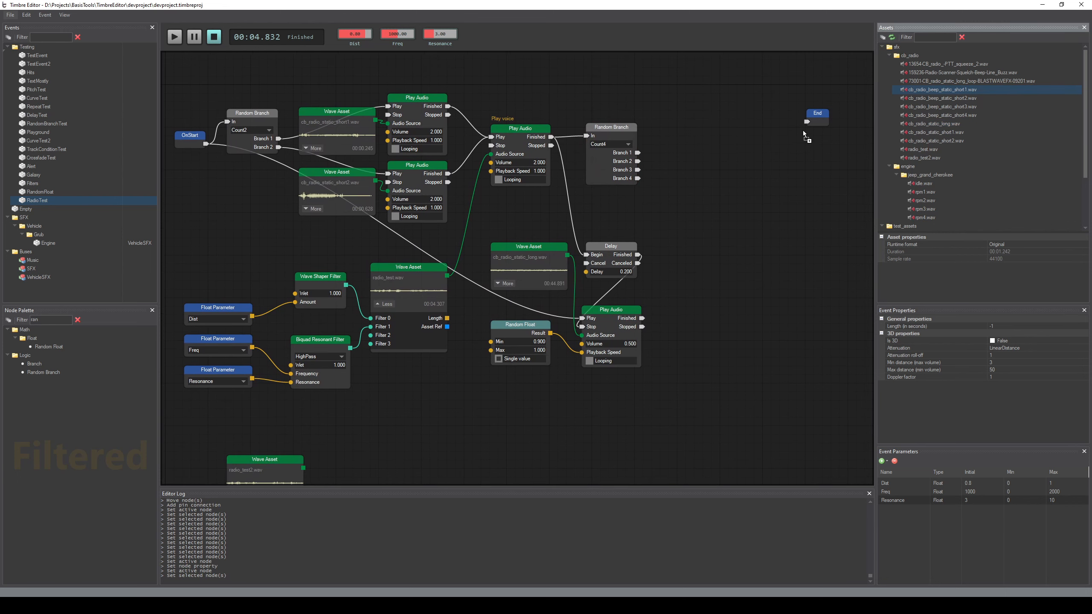
mouse_move(674, 120)
mouse_down()
mouse_move(704, 125)
mouse_move(695, 122)
mouse_up()
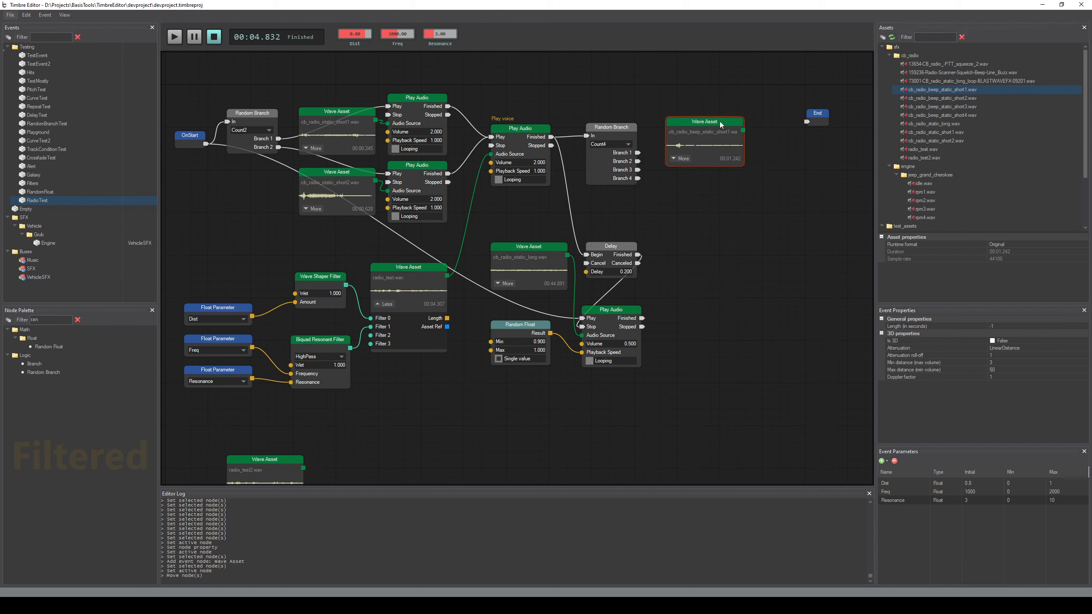
drag(946, 98, 723, 175)
drag(941, 107, 693, 238)
drag(941, 115, 715, 297)
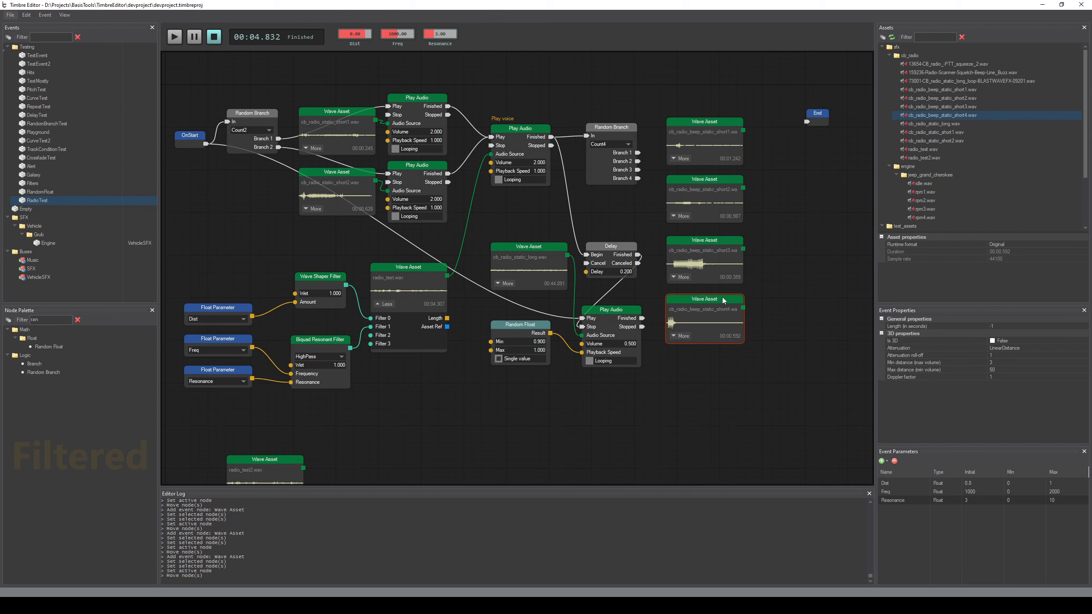
Copy the Play voice node beside the first beep Wave Asset and clear the copy's comment
click(801, 242)
middle_drag(801, 242, 765, 262)
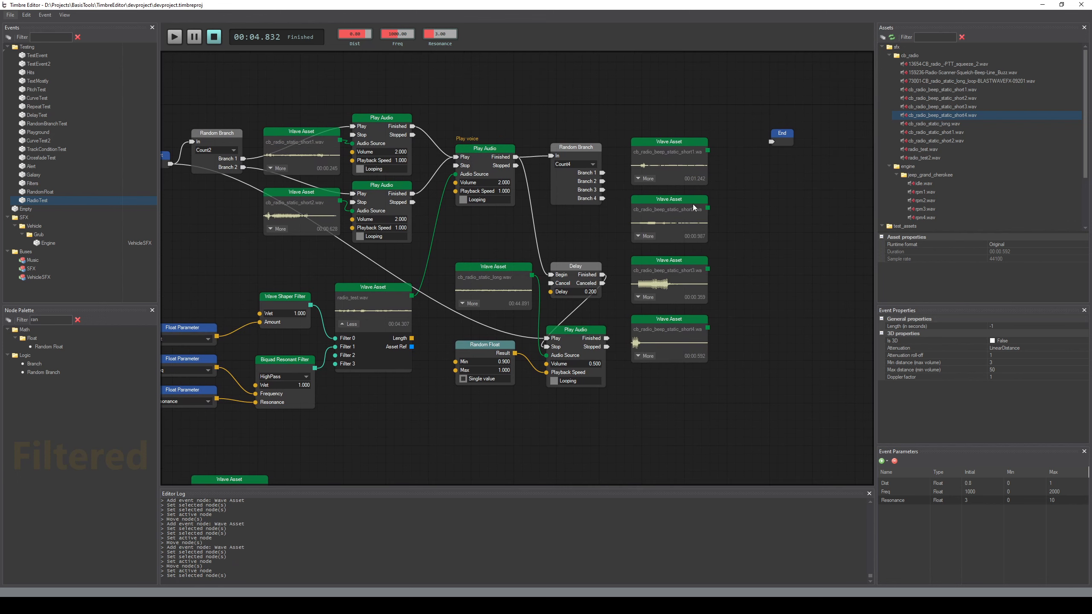
click(485, 148)
key(ctrl+c)
key(ctrl+v)
double_click(745, 145)
key(BackSpace)
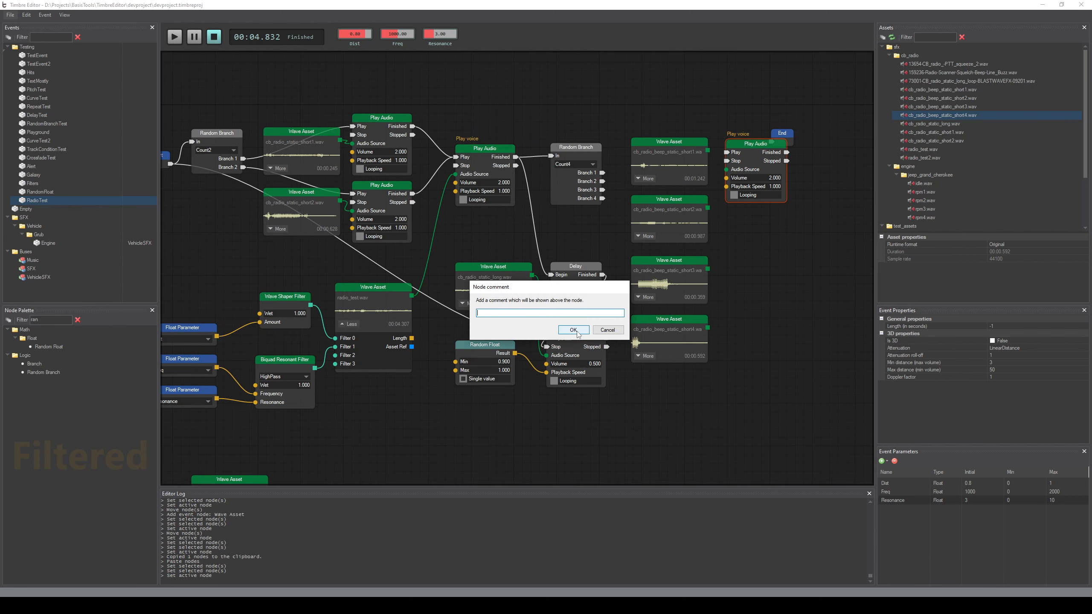
click(573, 329)
Move the End node right, and raise the new Play Audio node and connect it to the first beep Wave Asset
drag(782, 147, 842, 153)
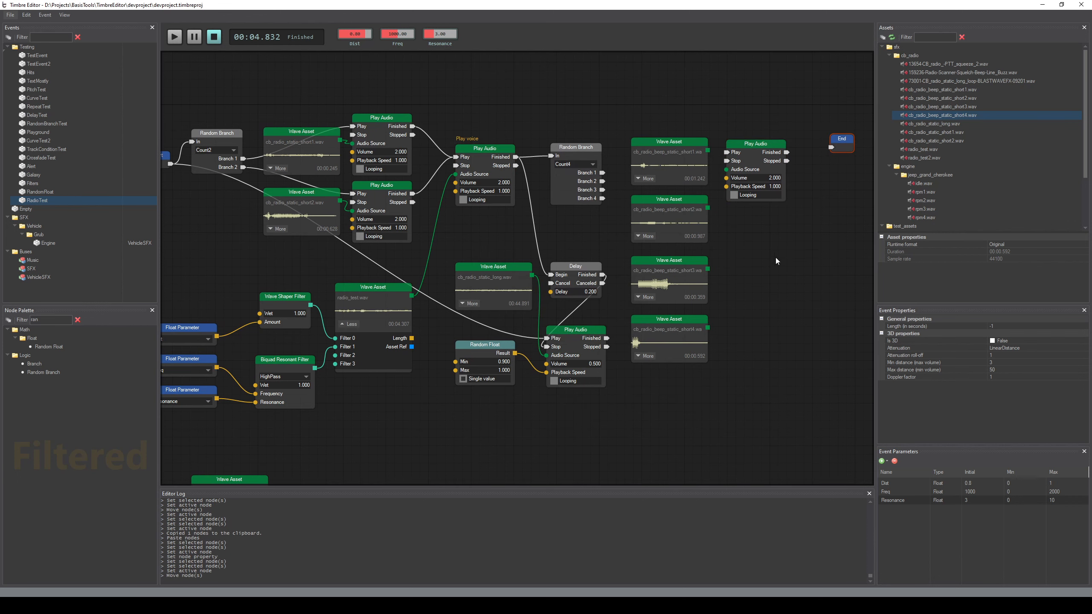
middle_drag(773, 259, 781, 249)
mouse_move(762, 133)
mouse_down()
mouse_move(736, 159)
mouse_move(758, 118)
mouse_up()
click(753, 220)
Duplicate the new Play Audio node three times in a column and connect each copy's Audio Source to its neighbouring beep Wave Asset
click(762, 131)
key(ctrl+c)
key(ctrl+v)
drag(769, 208, 736, 214)
key(ctrl+v)
drag(757, 266, 736, 280)
key(ctrl+v)
drag(770, 364, 736, 348)
Connect Branches 1 to 4 to the four beep Play Audio nodes' Play inputs and their Finished outputs to End
drag(610, 162, 735, 129)
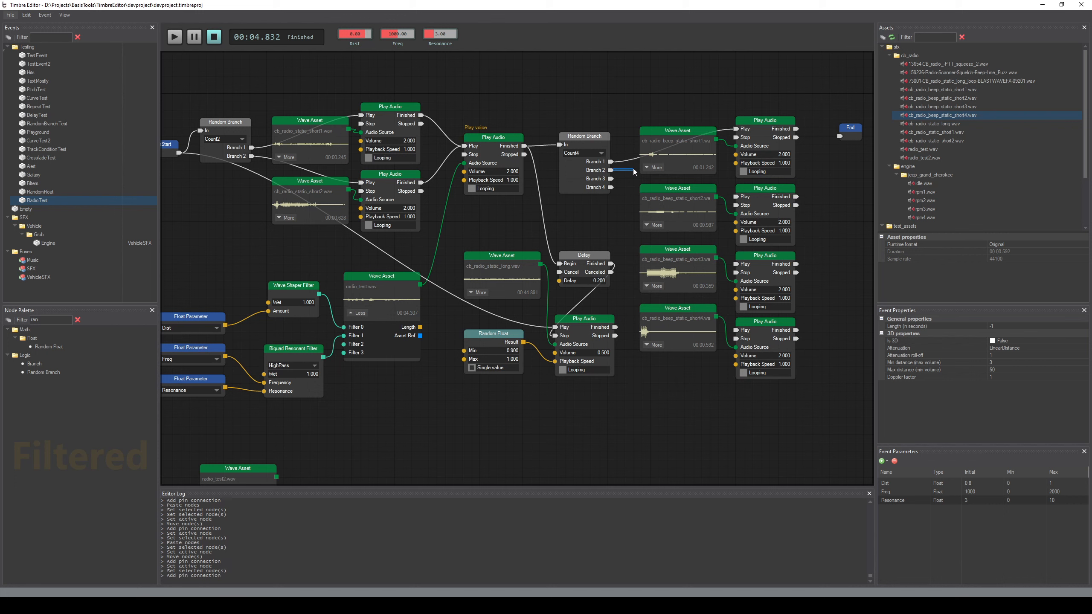
drag(611, 170, 736, 264)
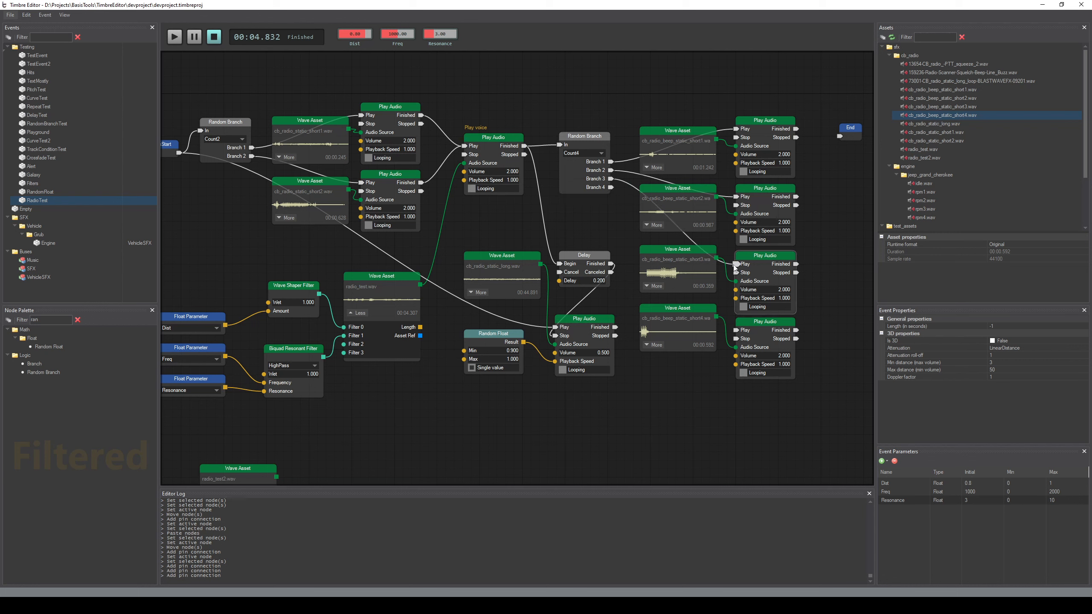
drag(610, 187, 839, 137)
drag(831, 170, 839, 137)
drag(795, 196, 841, 138)
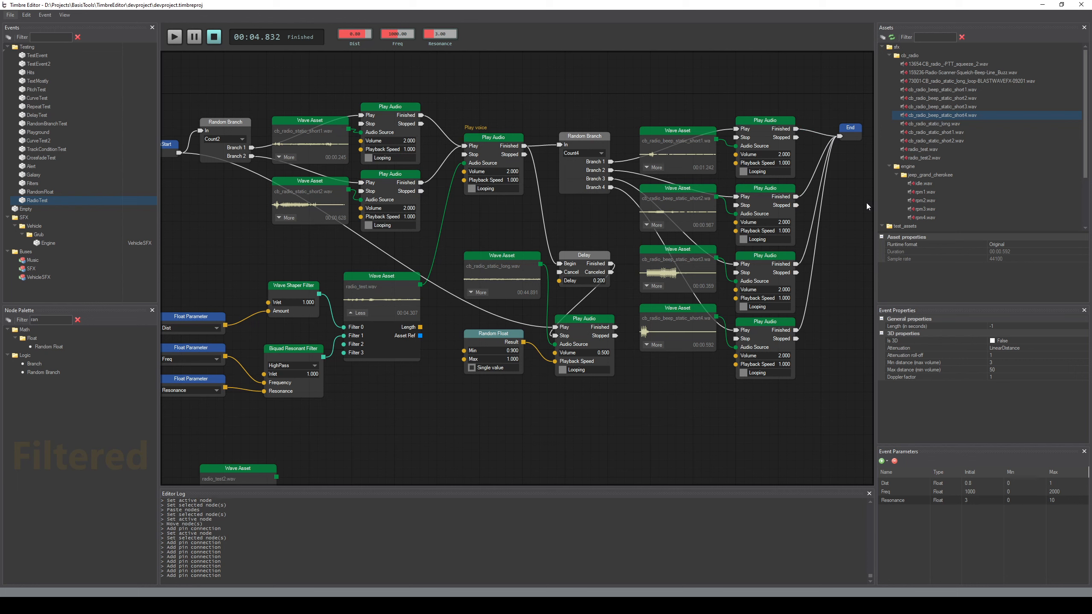
Move the End node slightly down and save the project
drag(446, 236, 626, 409)
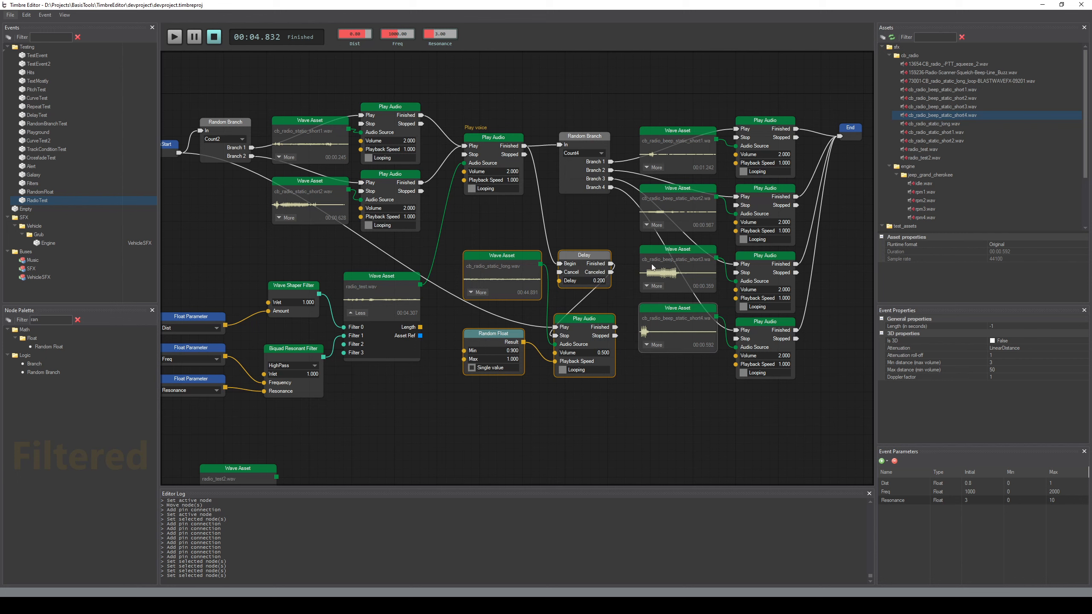
drag(643, 84, 788, 405)
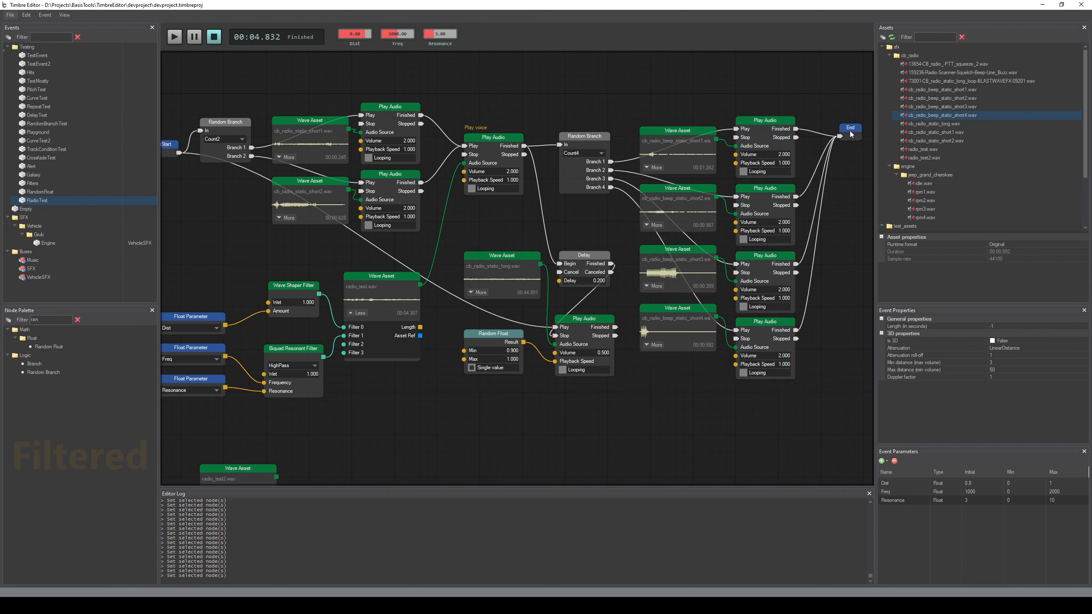
click(849, 131)
click(848, 293)
mouse_move(850, 125)
mouse_down()
mouse_move(851, 209)
mouse_move(854, 146)
mouse_up()
click(855, 159)
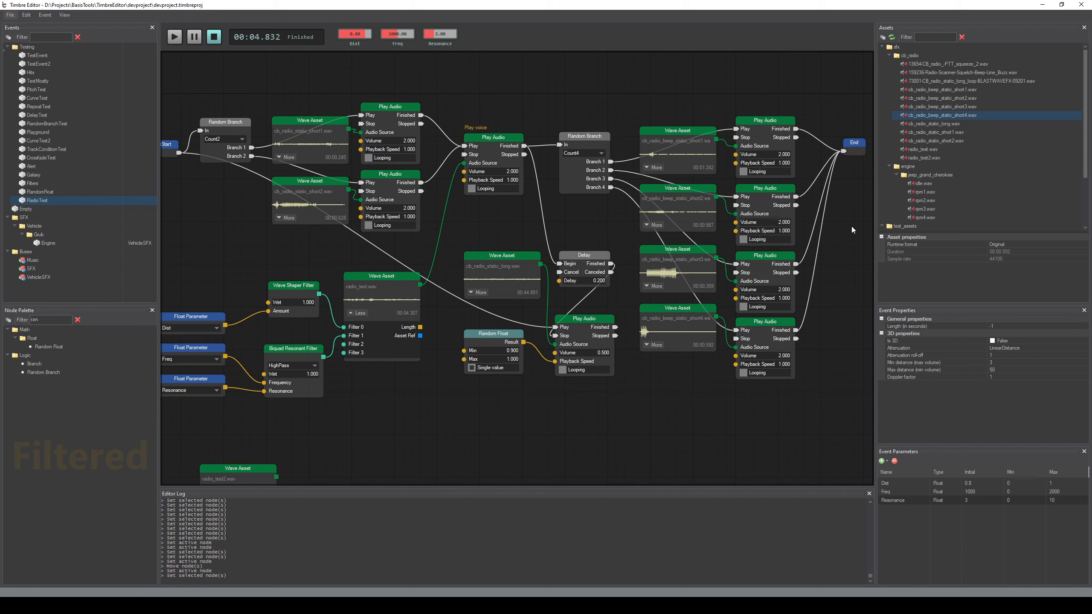
key(ctrl+s)
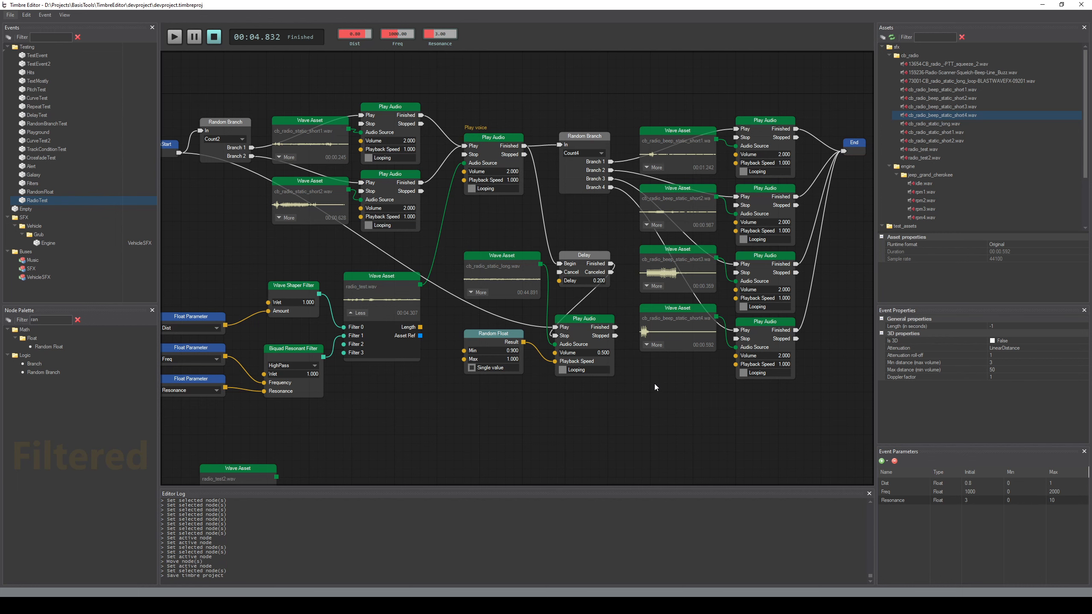
Preview the full event to hear the random beep and static sounds after the voice message
middle_drag(654, 384, 664, 384)
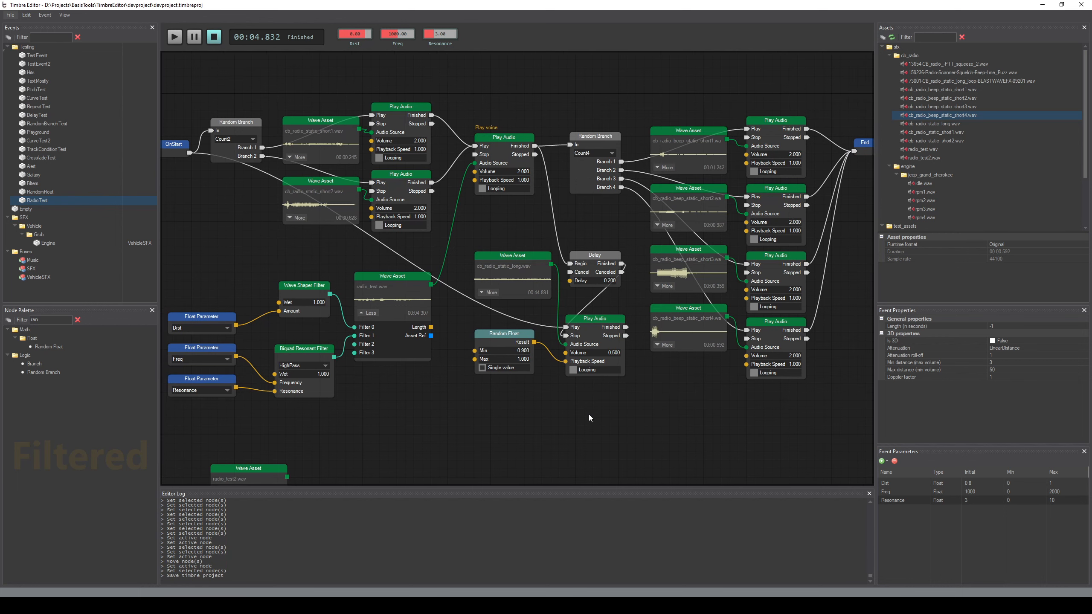
key(space)
key(space)
key(space)
Set the volume of the Play Audio node fed by cb_radio_static_short1.wav to 2.5
double_click(426, 145)
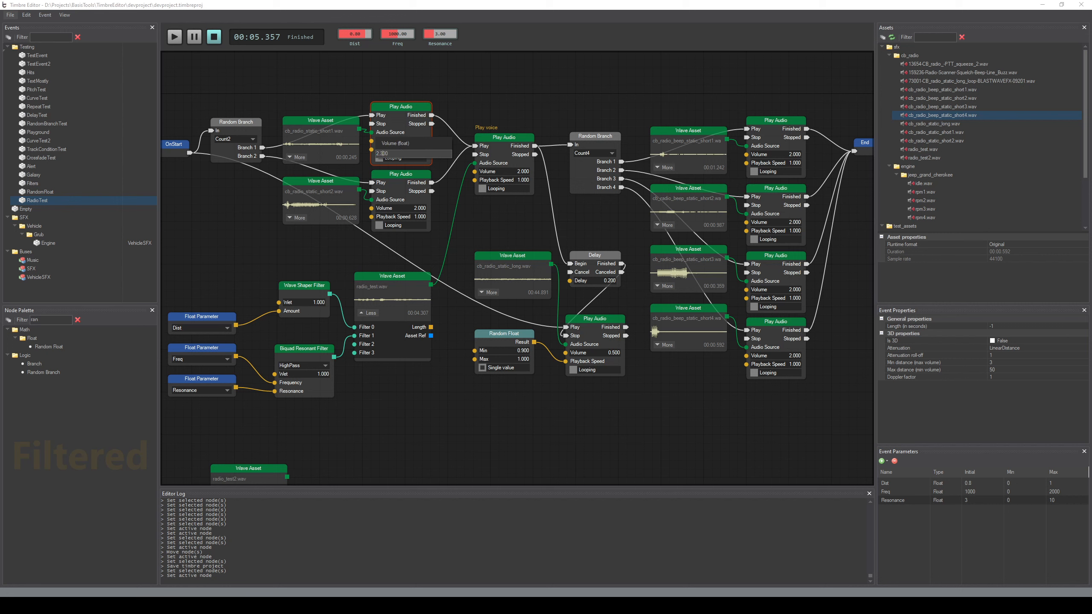
text(2.500)
key(Return)
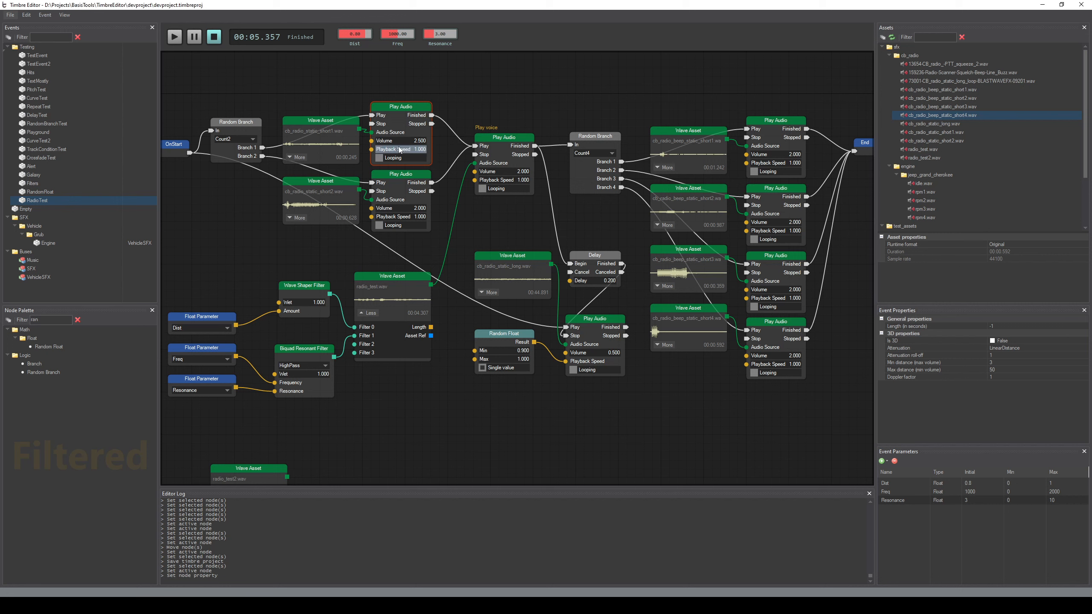
Set the volume of the cb_radio_beep_static_short1.wav Play Audio node to 3 and the cb_radio_beep_static_short2.wav one to 2.5
double_click(773, 154)
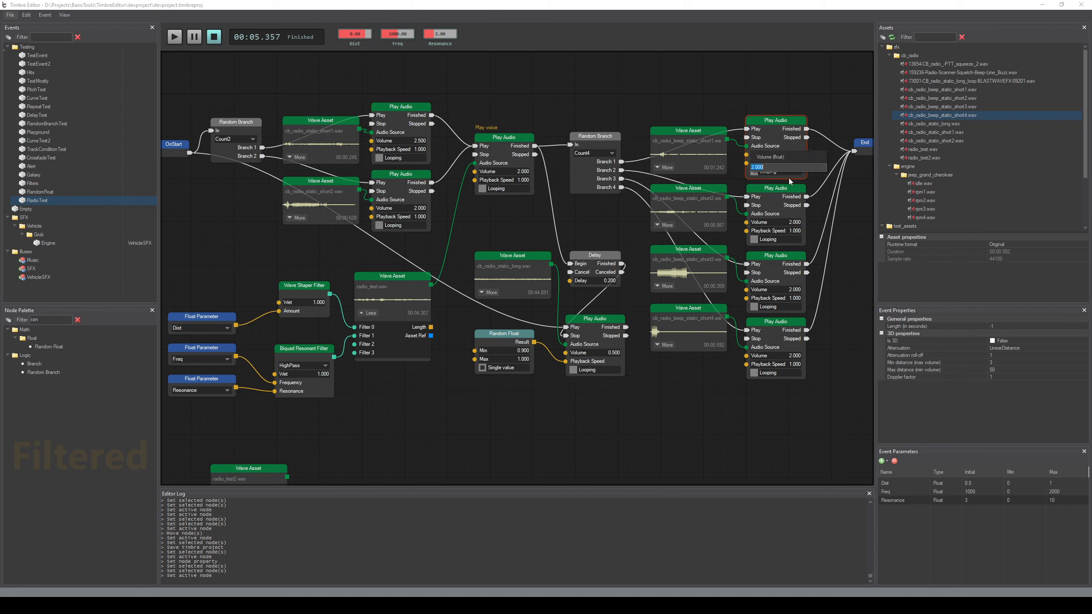
text(3)
key(Return)
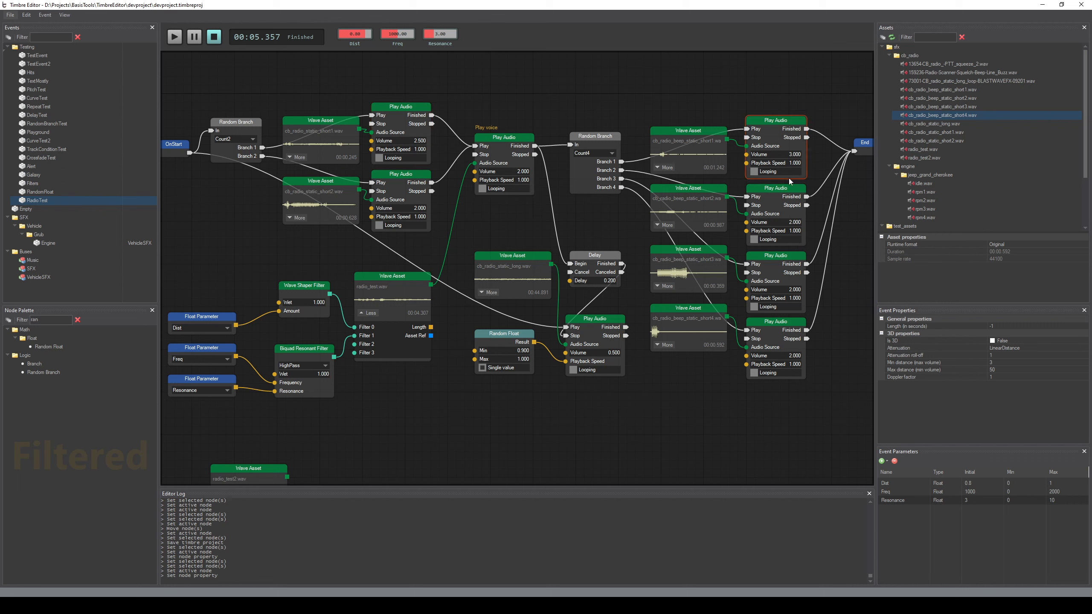
double_click(778, 224)
text(2.5)
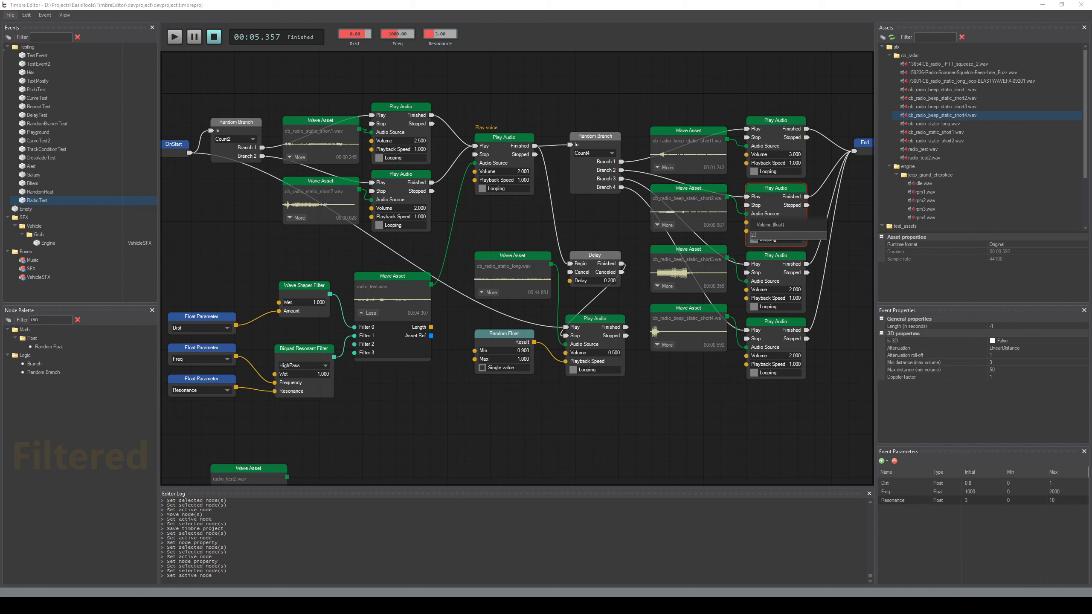
key(Return)
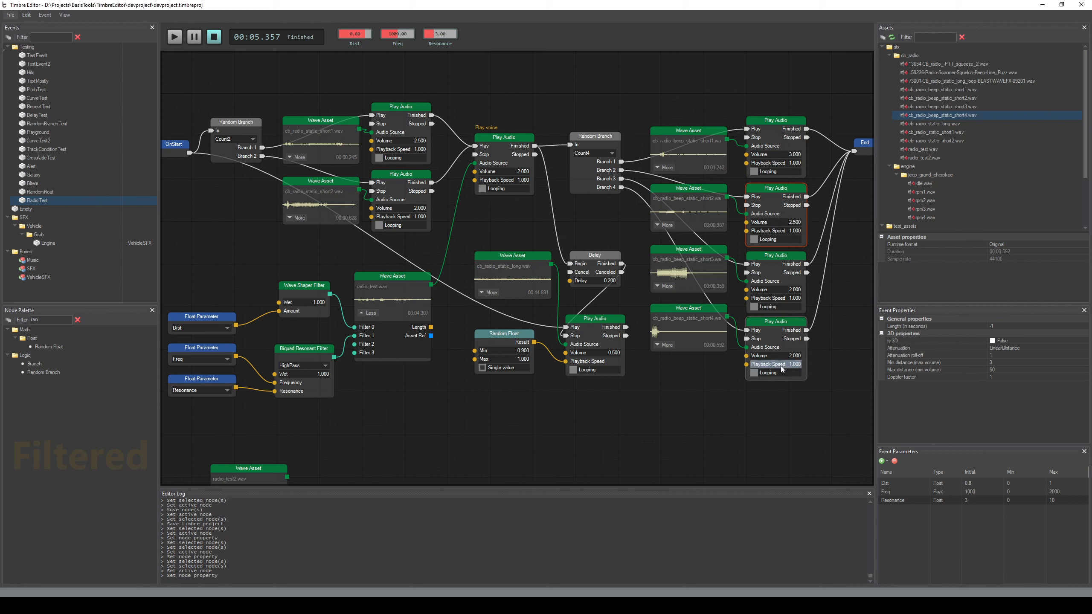
click(653, 415)
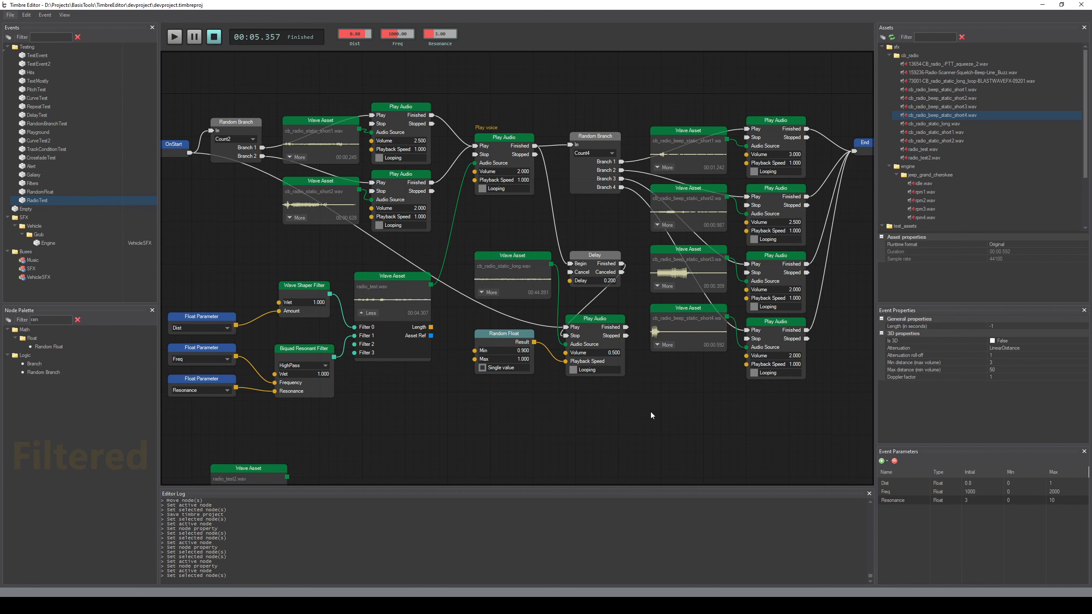
Preview the RadioTest event with the adjusted volumes and save the project
scroll(583, 219, down, 1)
key(space)
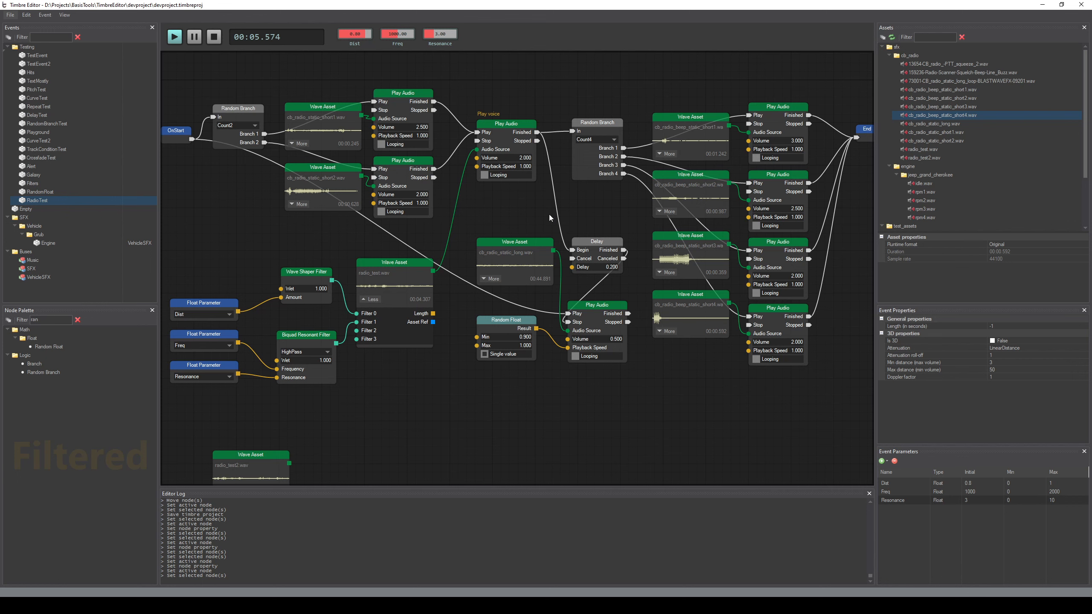
scroll(543, 233, down, 3)
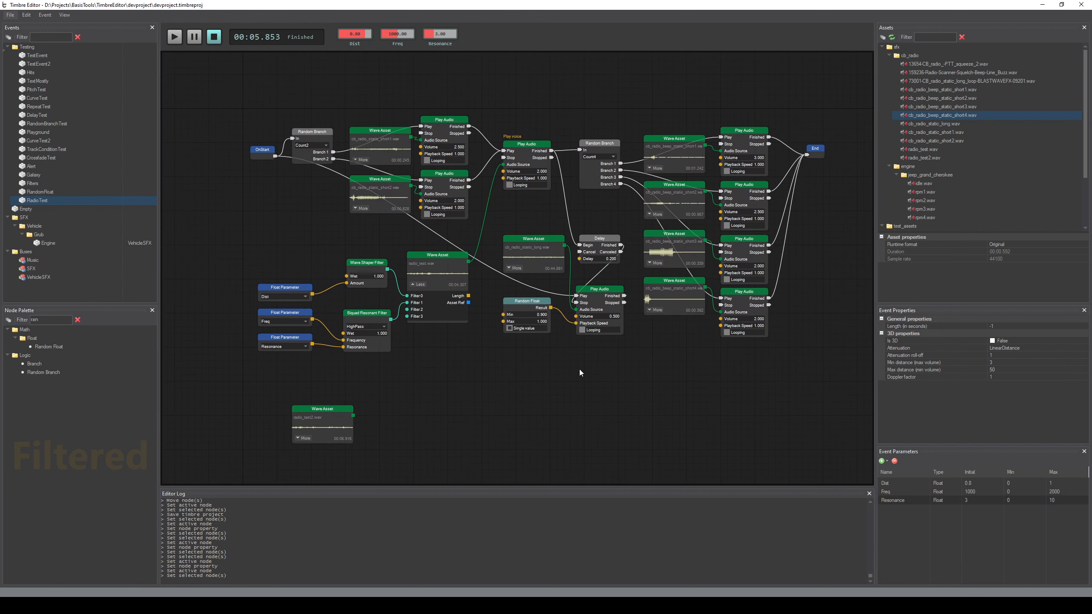
key(ctrl+s)
key(space)
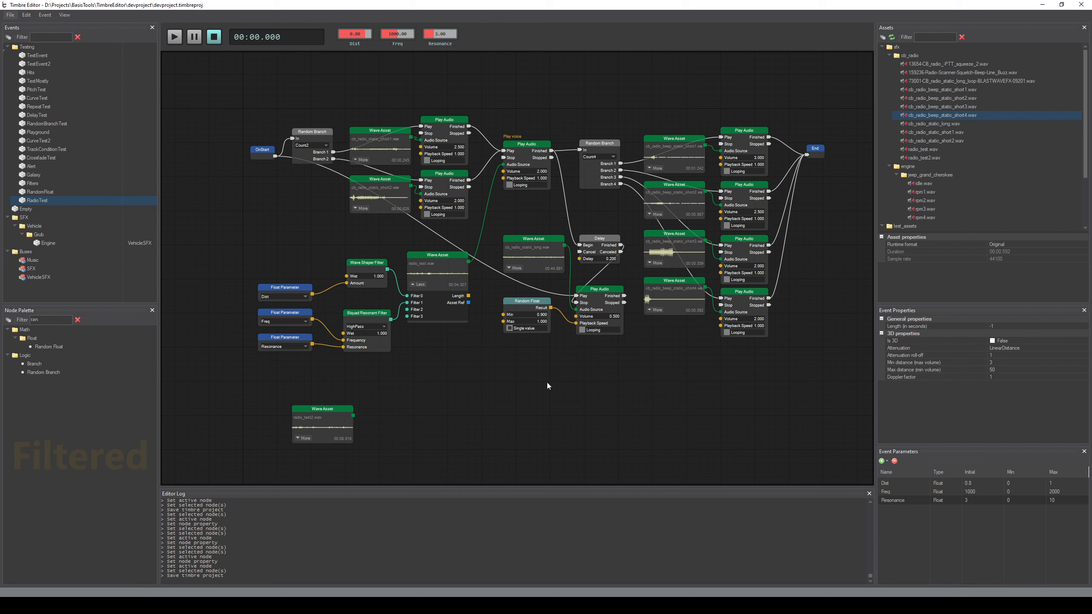
key(space)
Review the complete RadioTest graph, including the random beep branches, the opening static branches and the three Float Parameter nodes feeding the filters
scroll(679, 380, up, 2)
middle_drag(692, 377, 542, 432)
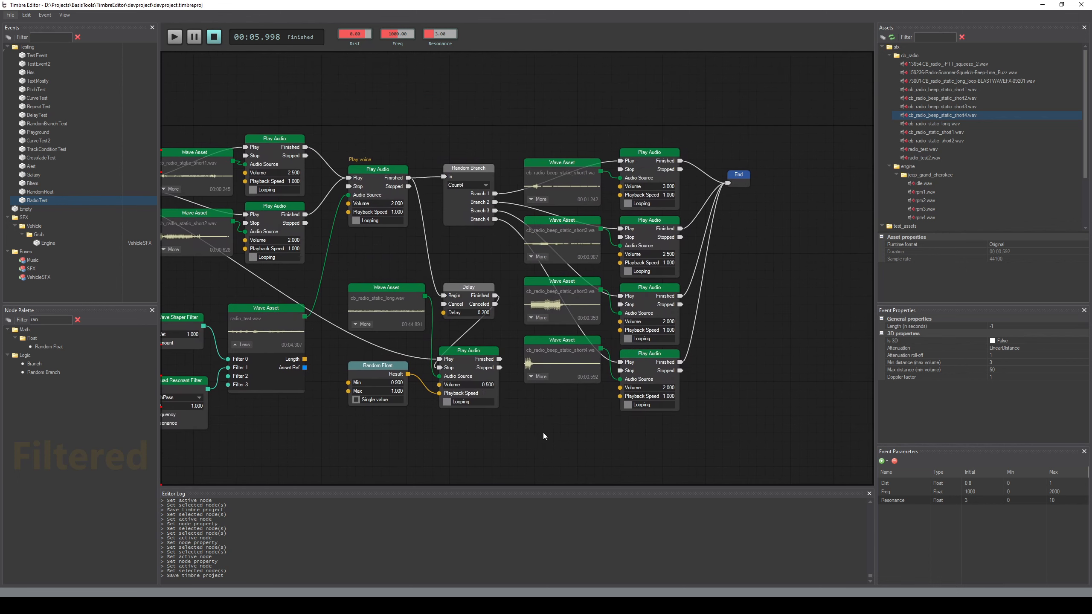
scroll(809, 335, up, 1)
scroll(809, 335, up, 1)
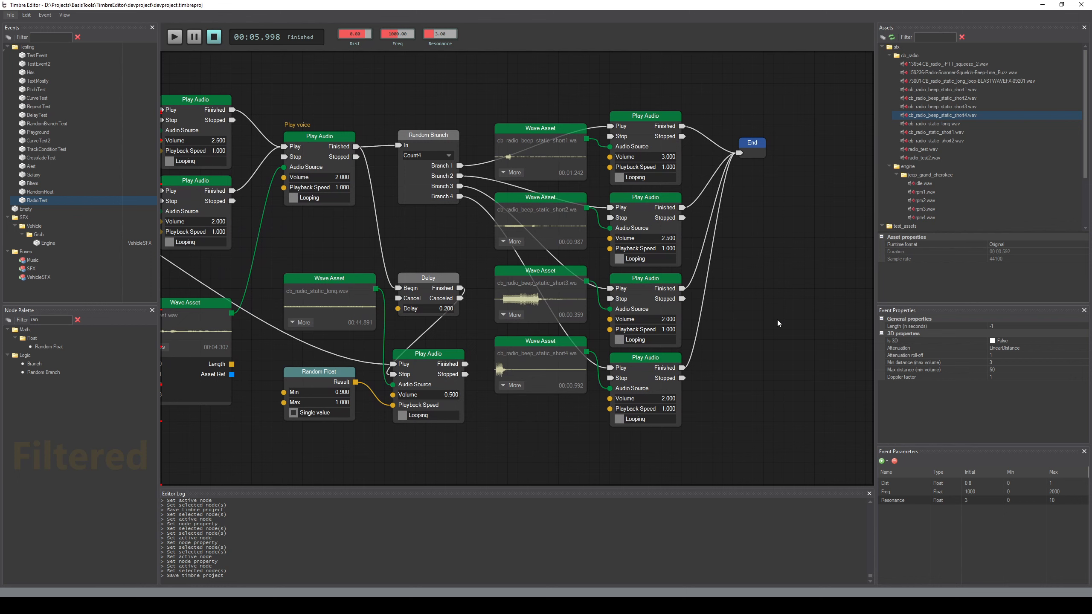
scroll(659, 380, down, 2)
scroll(655, 383, down, 1)
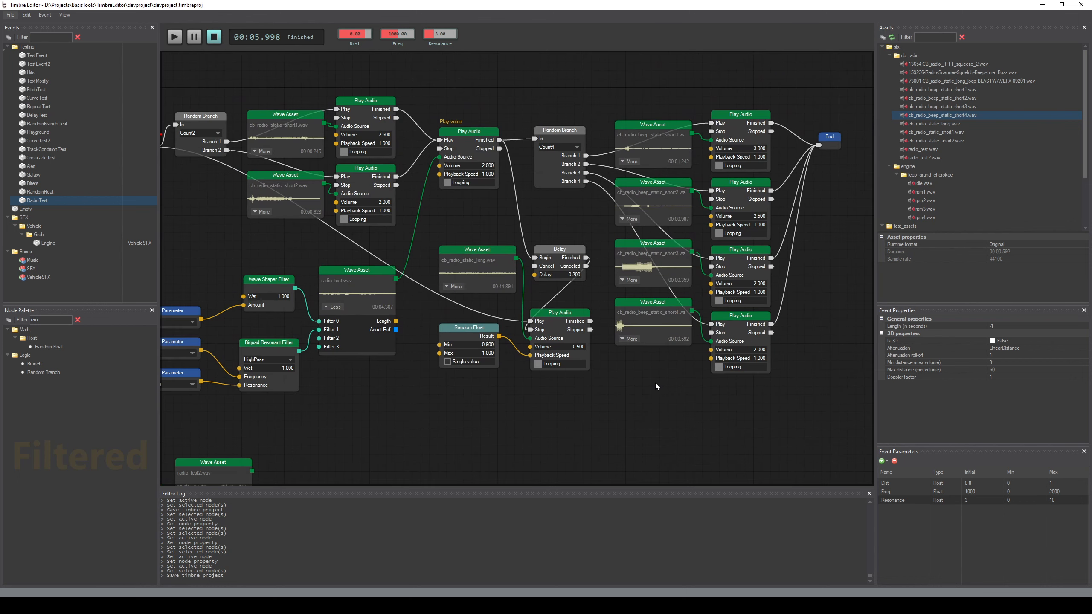
scroll(655, 382, down, 1)
middle_drag(590, 391, 633, 387)
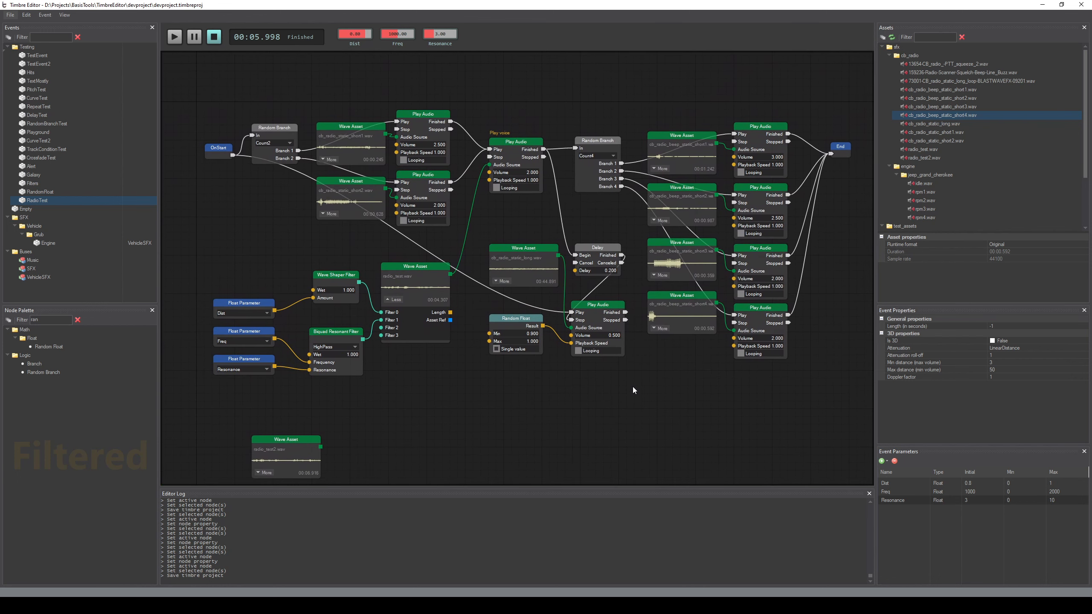
drag(204, 87, 839, 386)
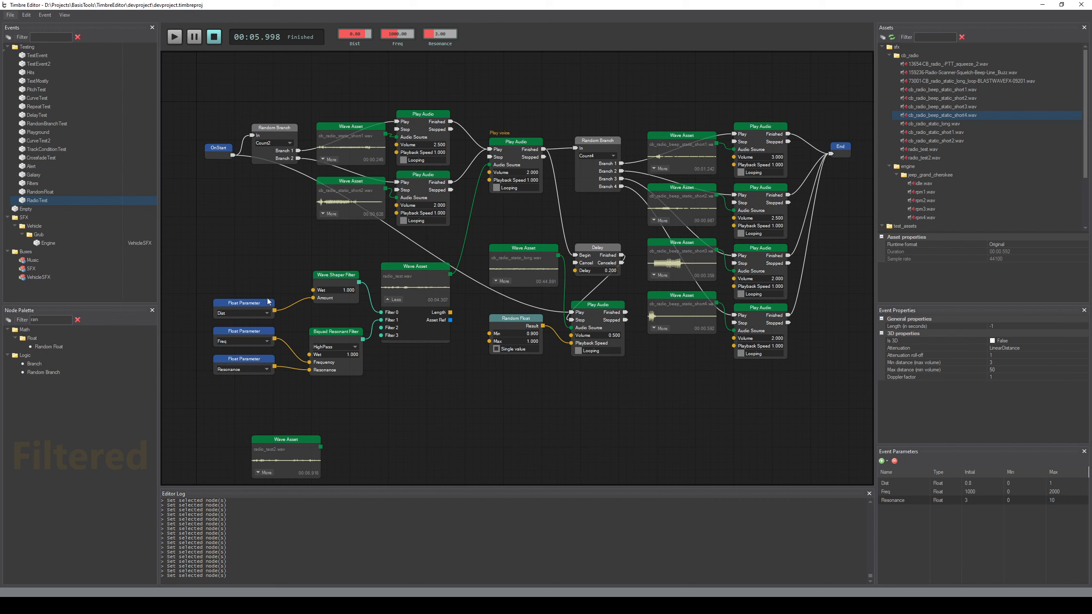
drag(206, 277, 276, 387)
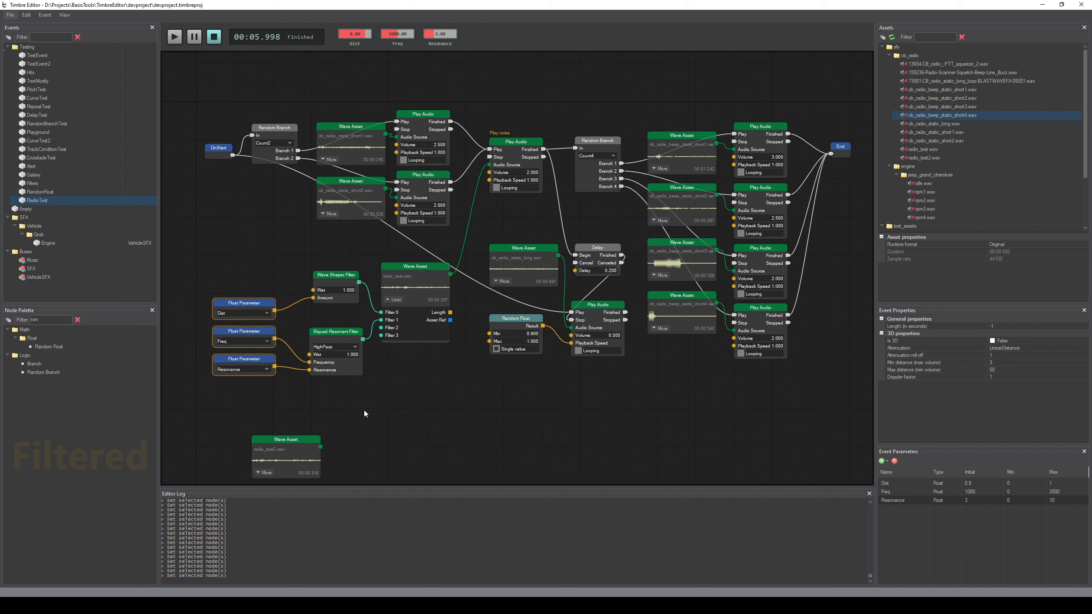
click(477, 414)
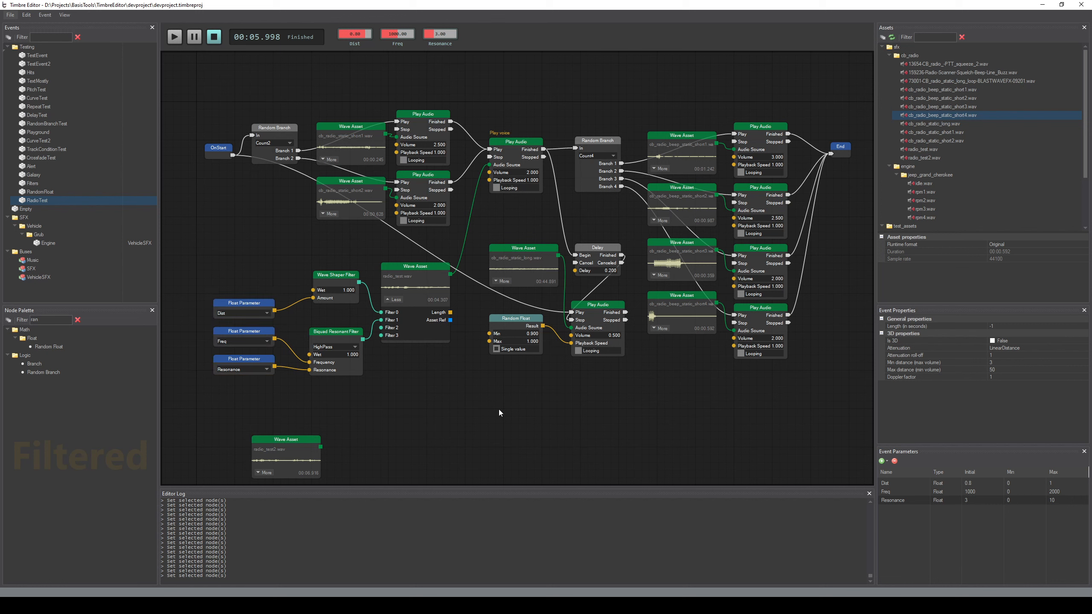
middle_drag(477, 426, 483, 410)
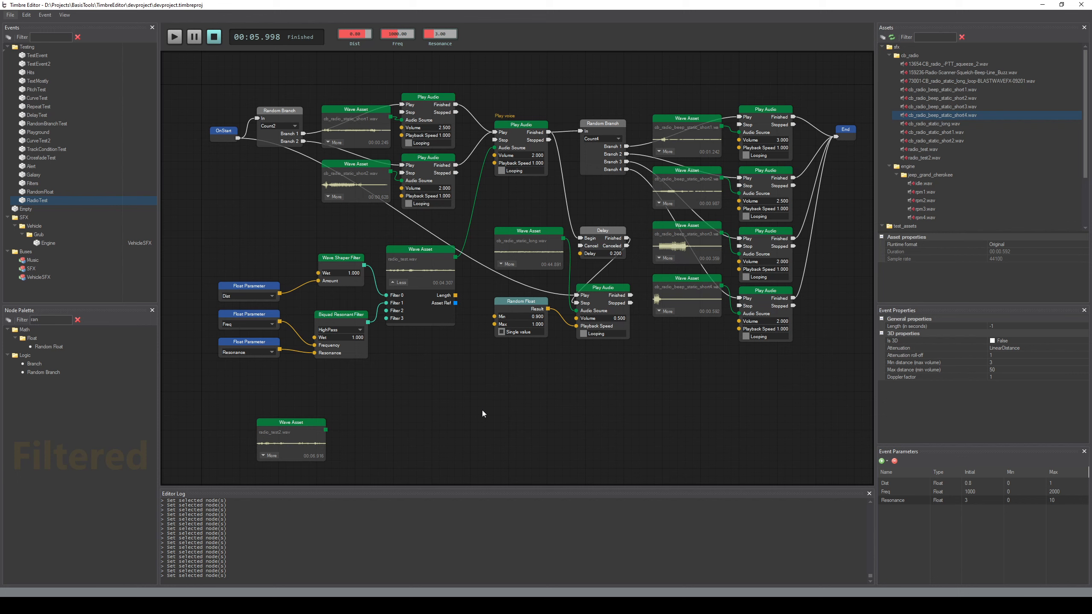
drag(202, 60, 858, 385)
Move the radio_test.wav Wave Asset node slightly up and to the right, away from its filter nodes
drag(430, 249, 442, 240)
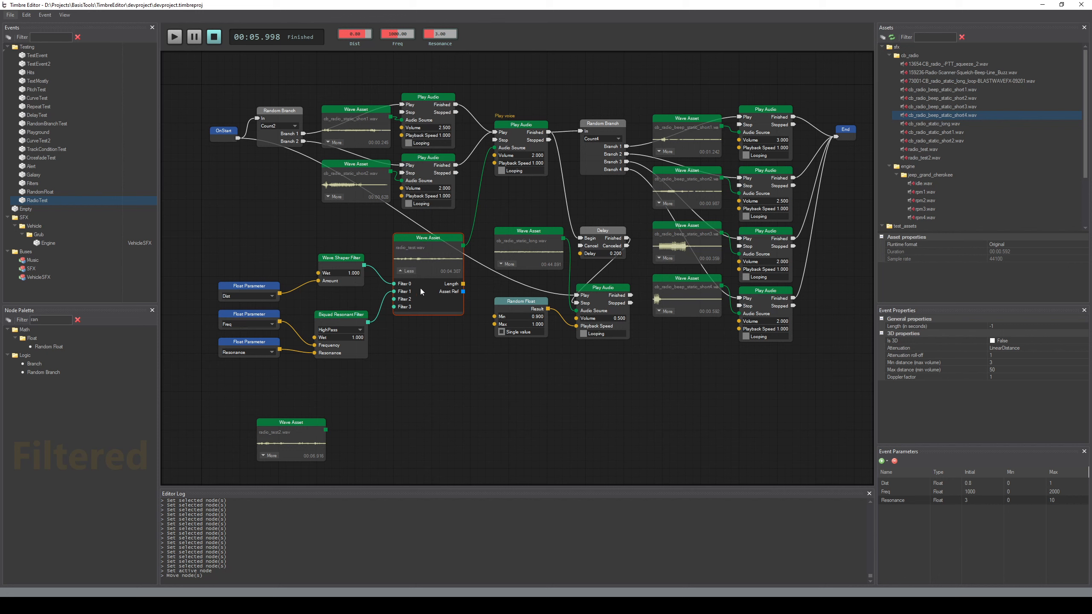
click(285, 436)
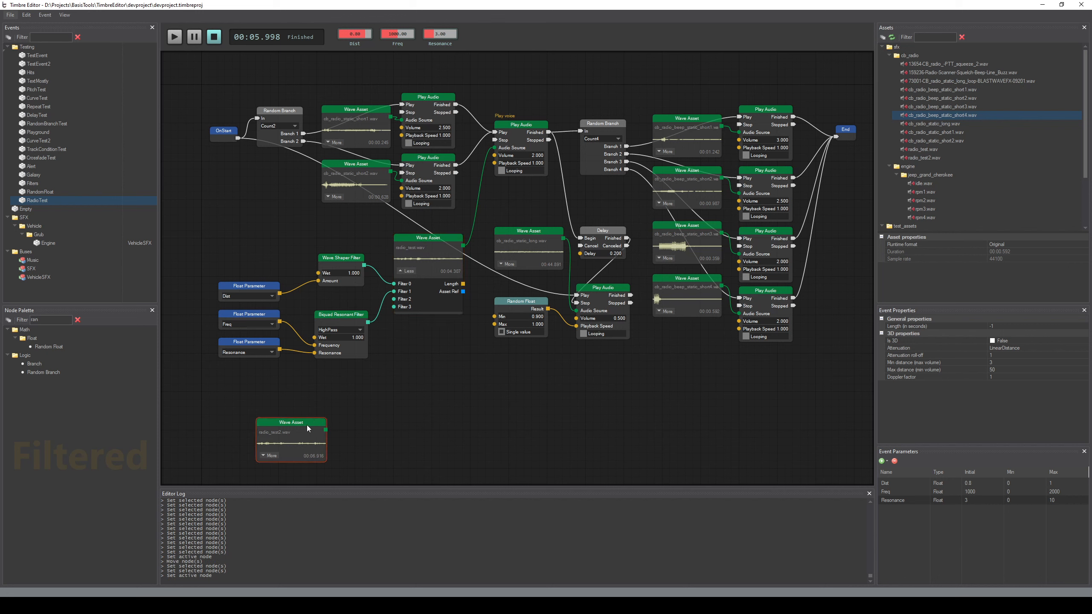
click(421, 251)
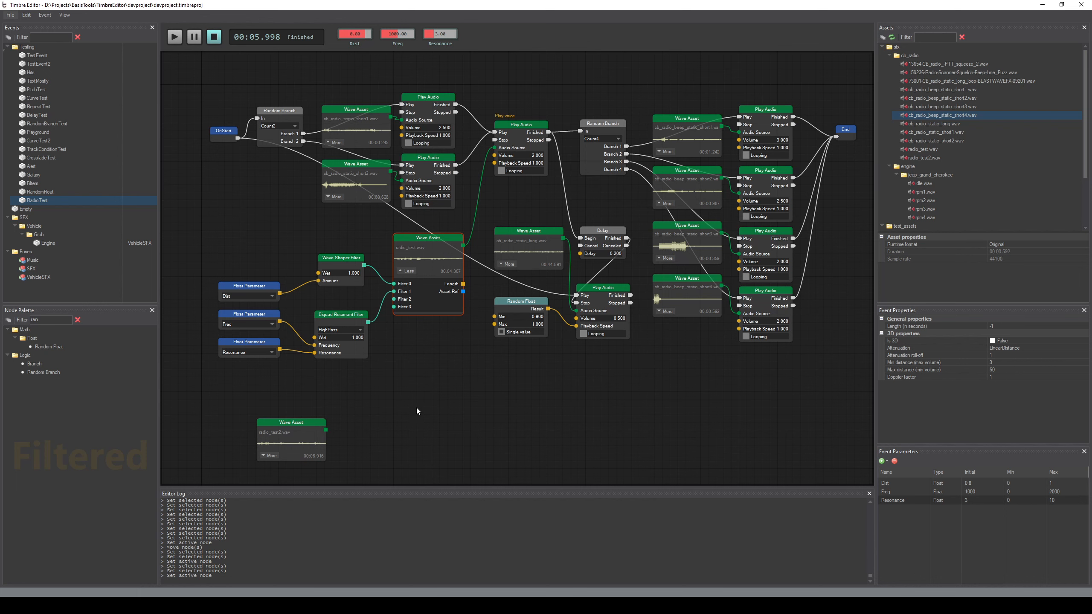
middle_drag(417, 408, 428, 383)
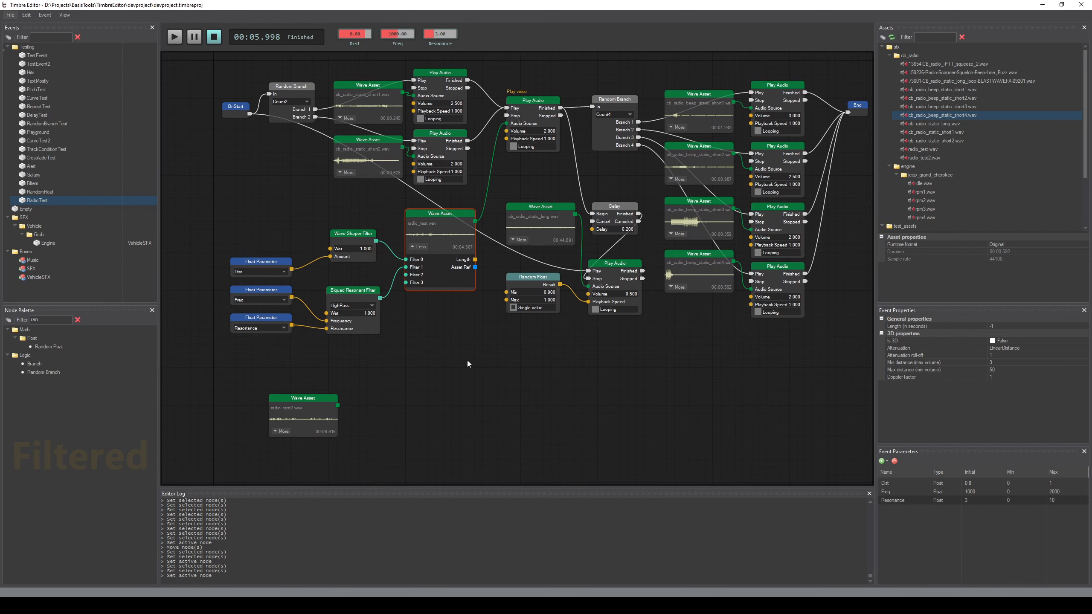
Deselect the radio_test.wav node and clear the node palette filter to list all node categories
scroll(467, 360, up, 1)
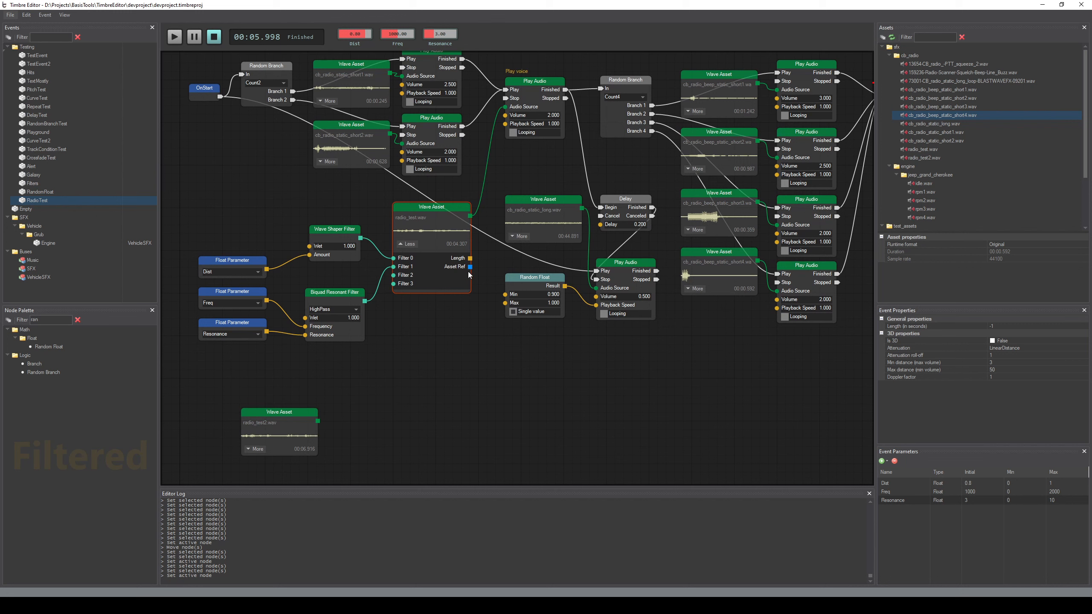
click(448, 401)
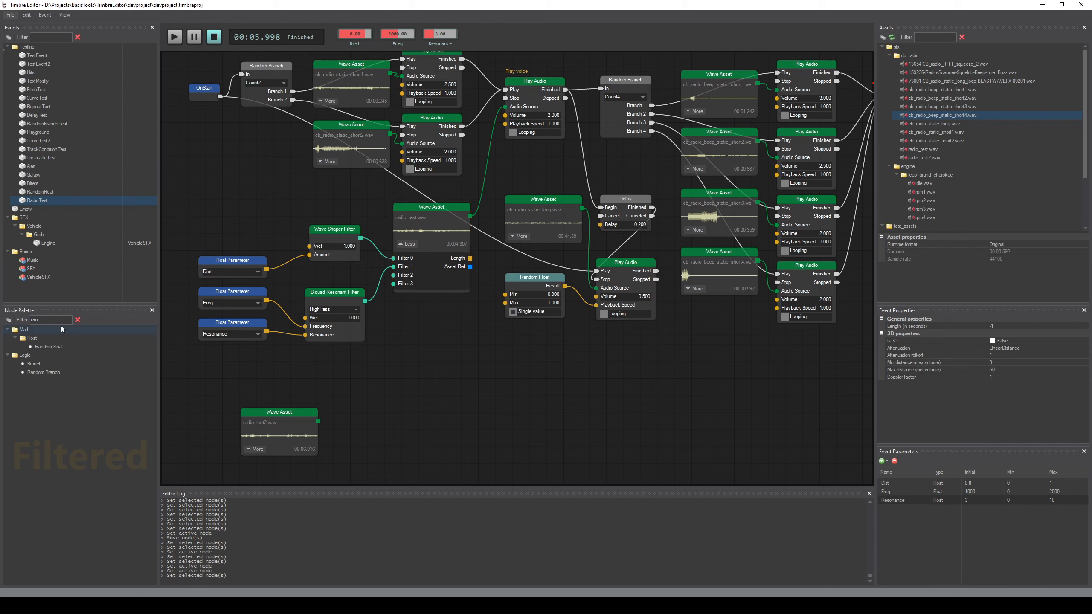
click(77, 319)
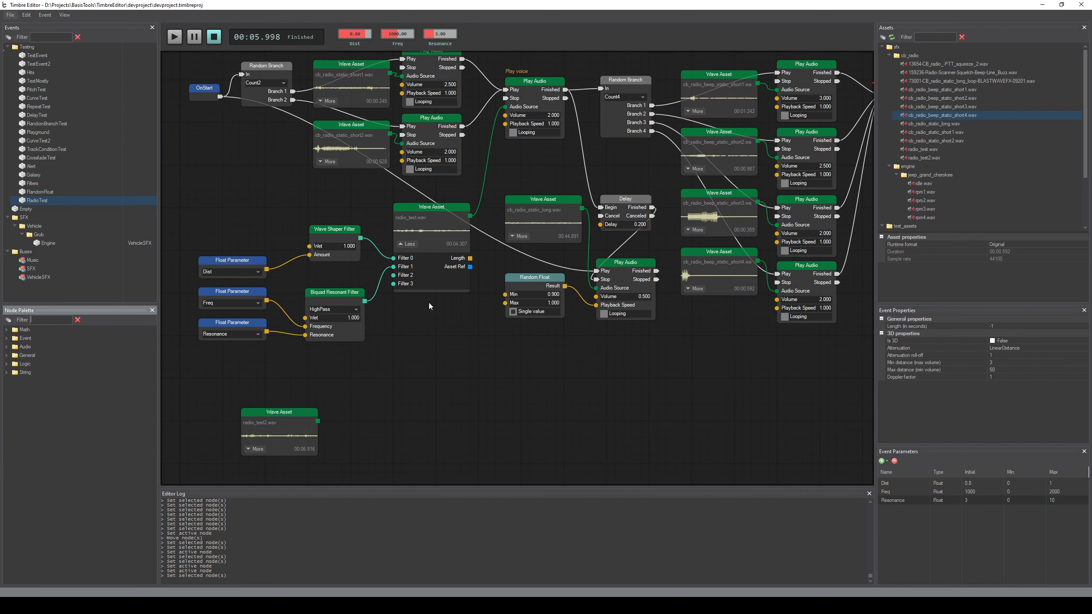
middle_drag(457, 344, 470, 367)
click(439, 232)
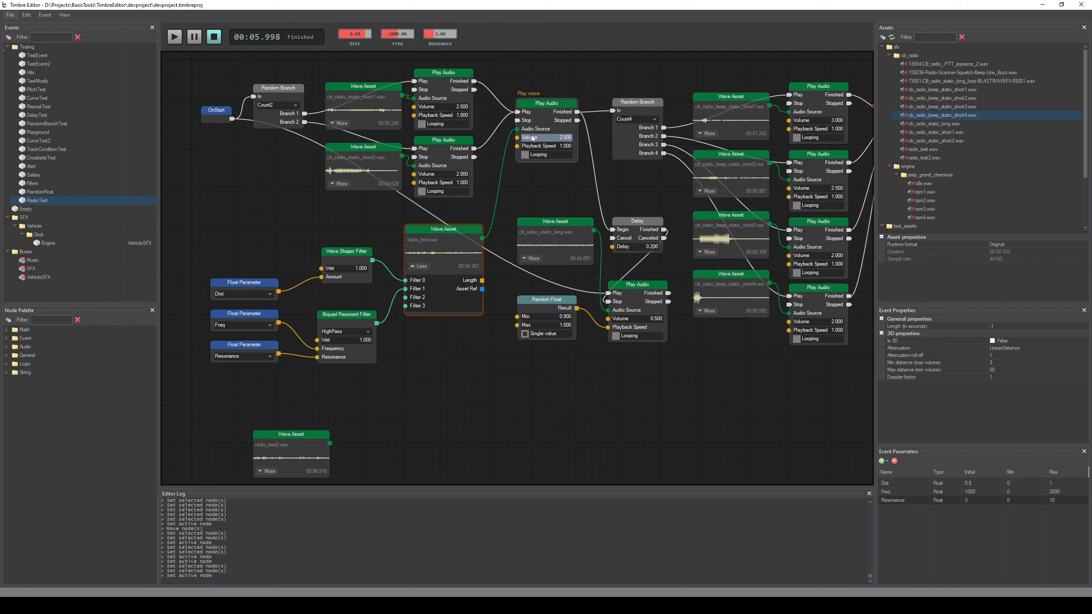
click(445, 401)
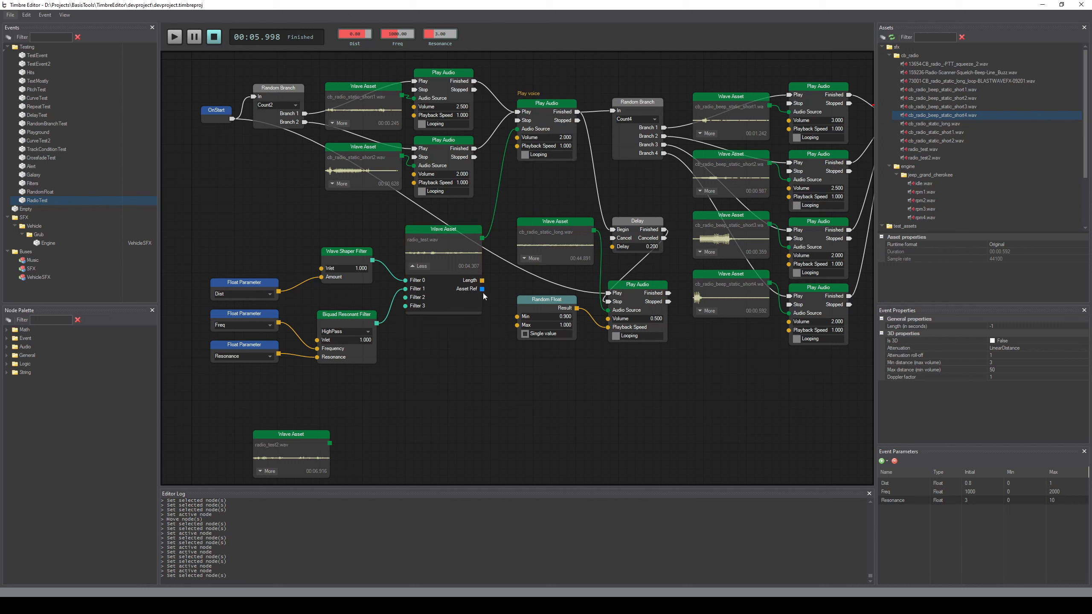
drag(481, 289, 513, 400)
drag(483, 290, 536, 437)
click(537, 438)
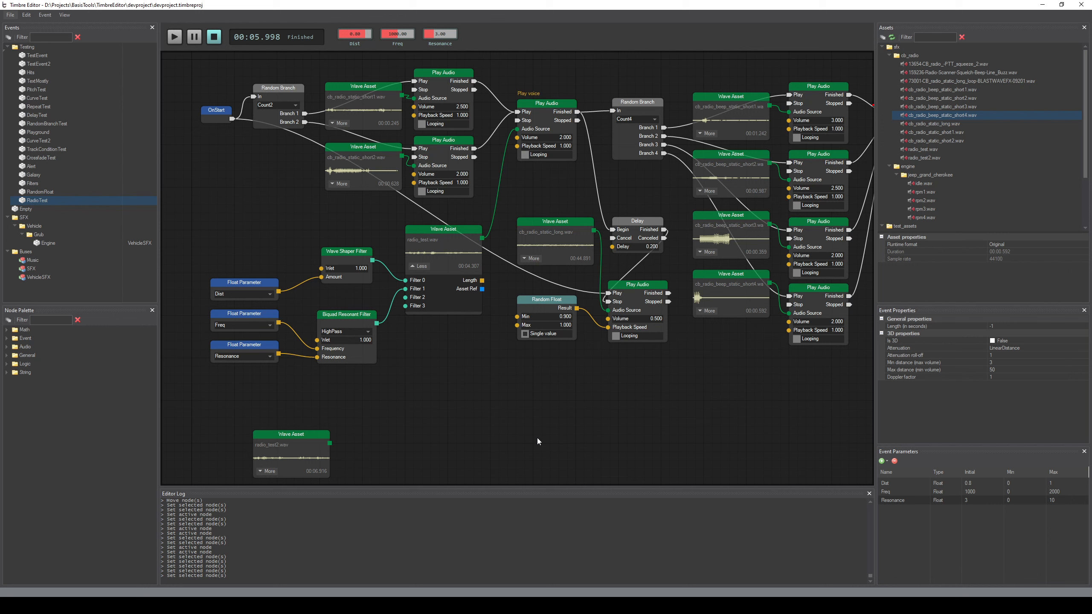
Filter the node palette by "to", add a To Audio Source node below radio_test.wav and expand its filter inputs
click(54, 320)
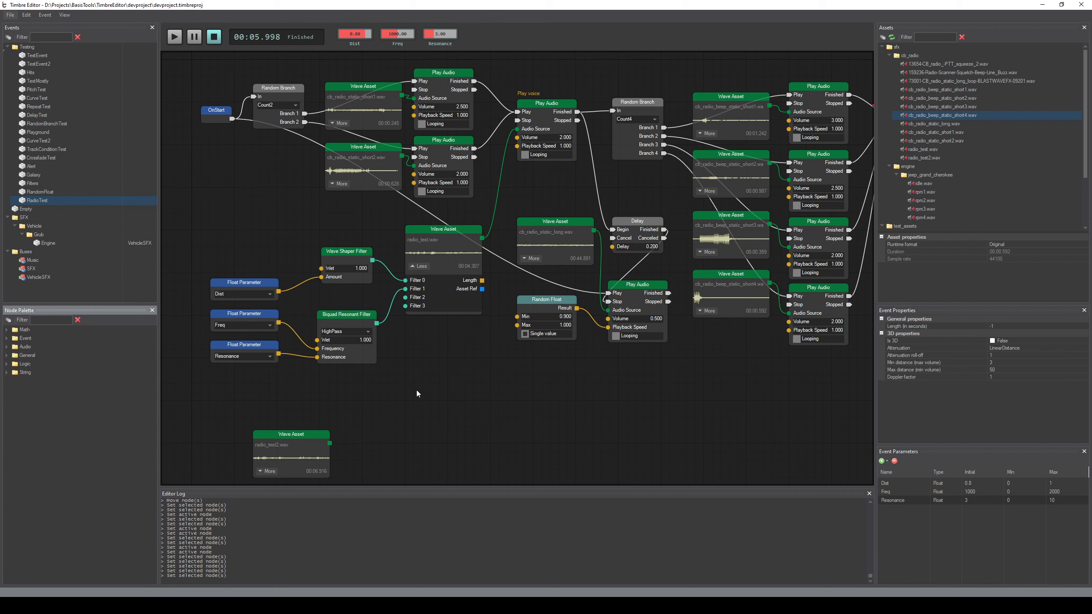
text(to)
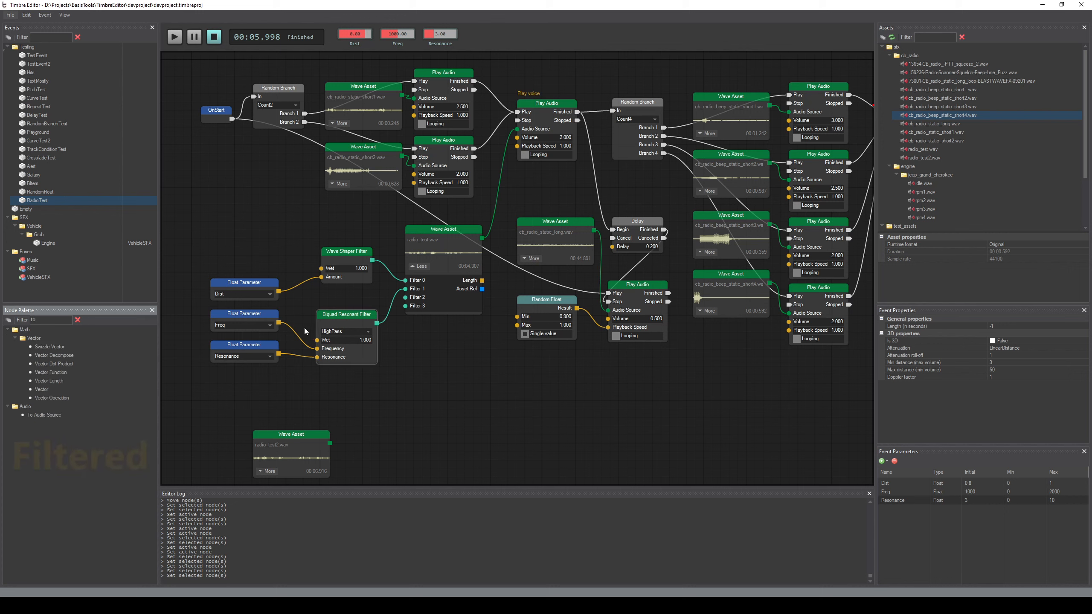
drag(71, 415, 416, 374)
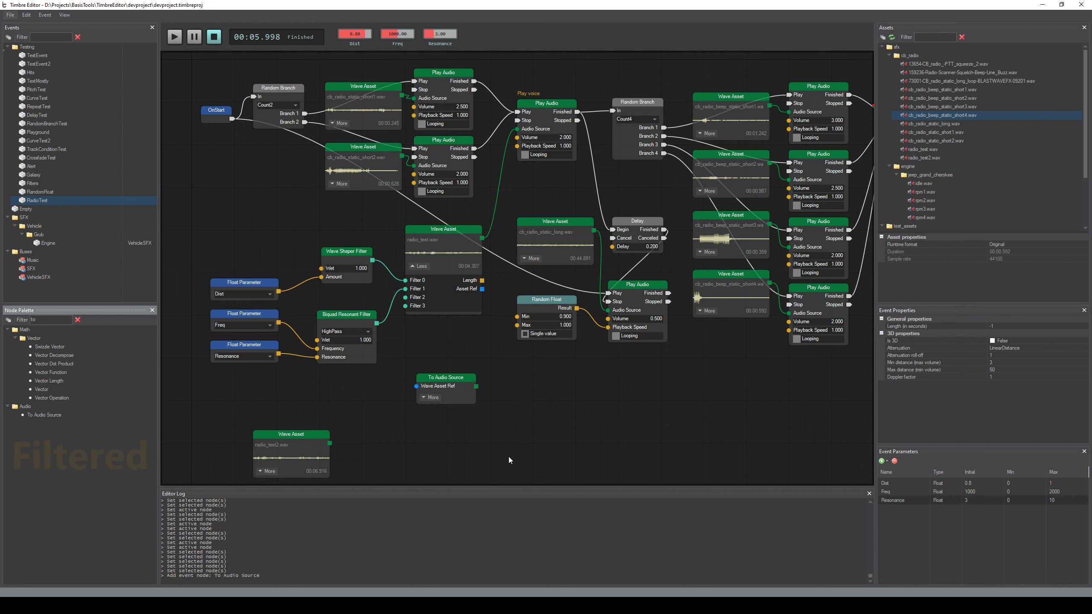
click(437, 400)
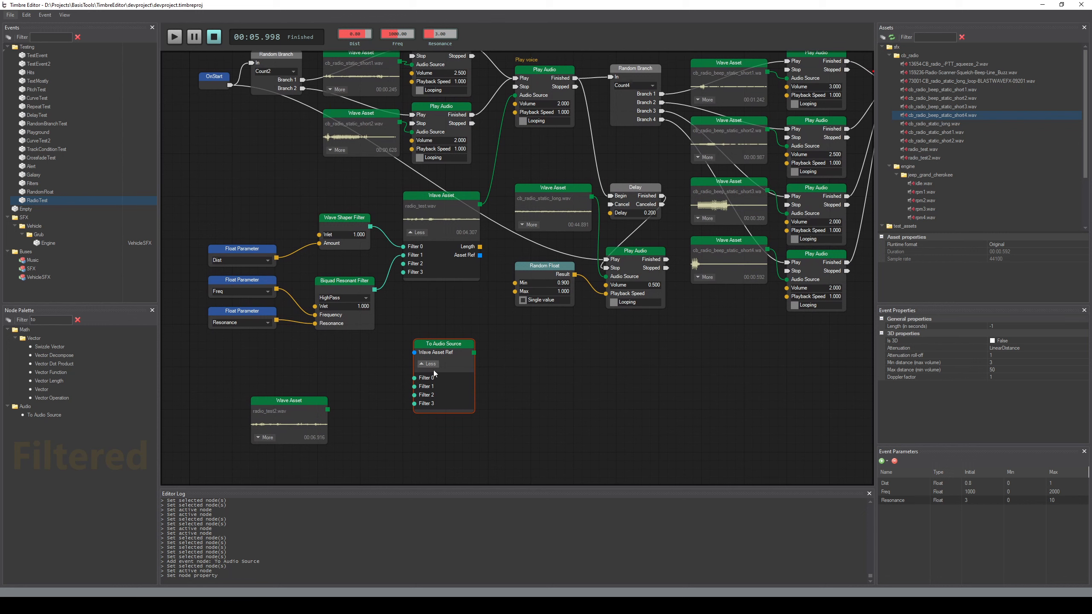
click(512, 347)
middle_drag(539, 428, 538, 408)
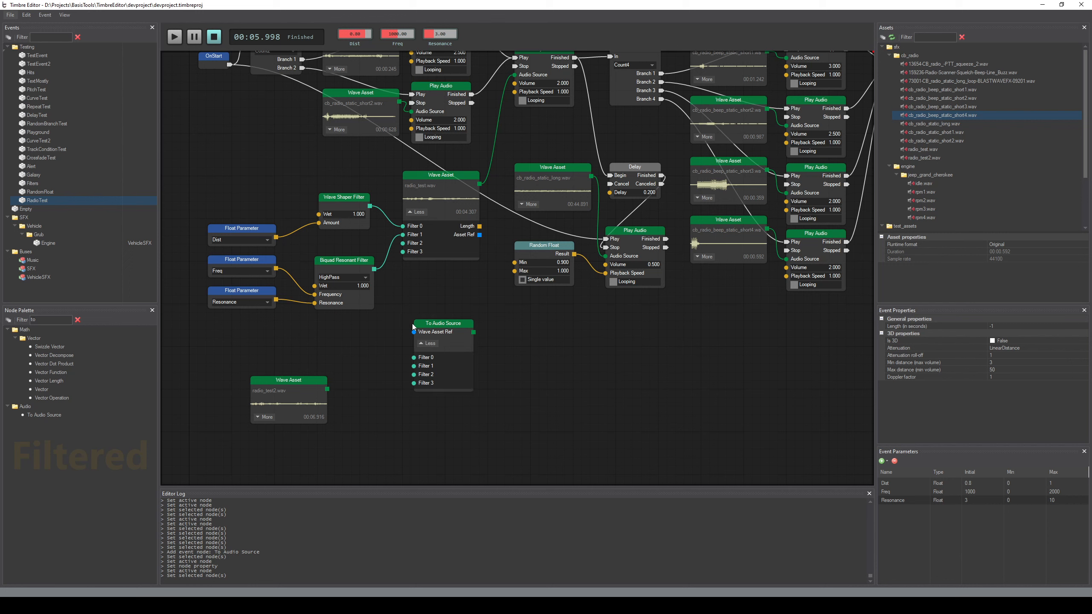
Disconnect the radio_test.wav Wave Asset node from both filter nodes and from the voice Play Audio node
click(454, 227)
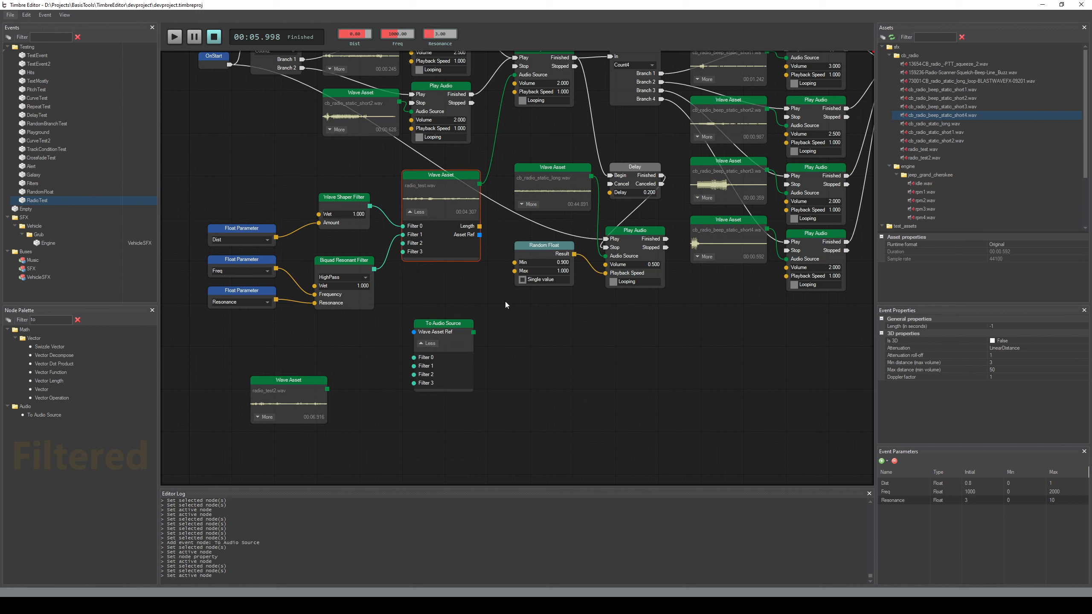
click(442, 293)
key(Delete)
key(Delete)
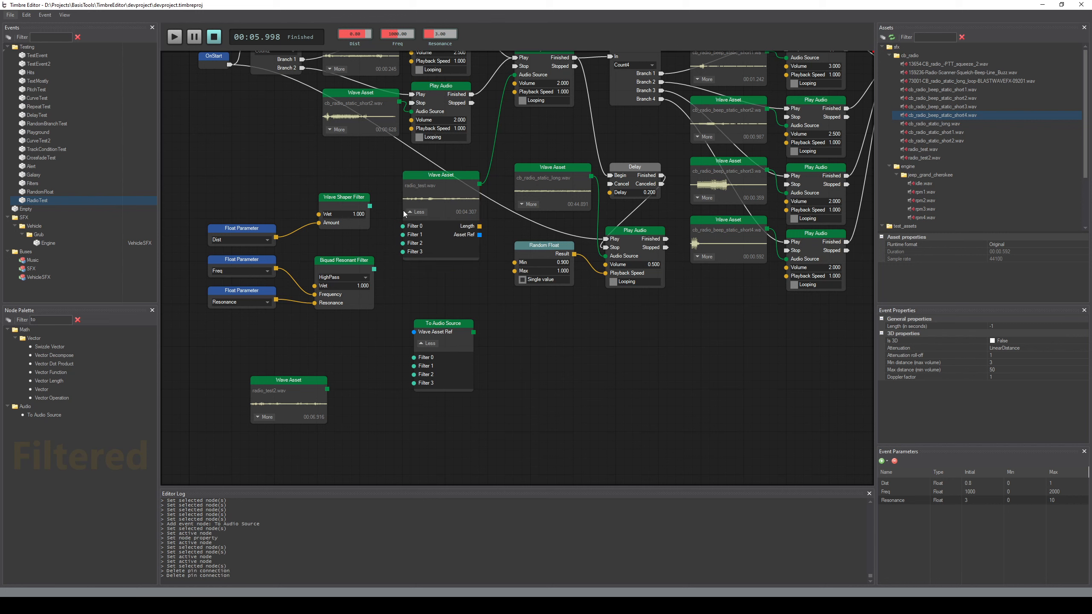
click(491, 157)
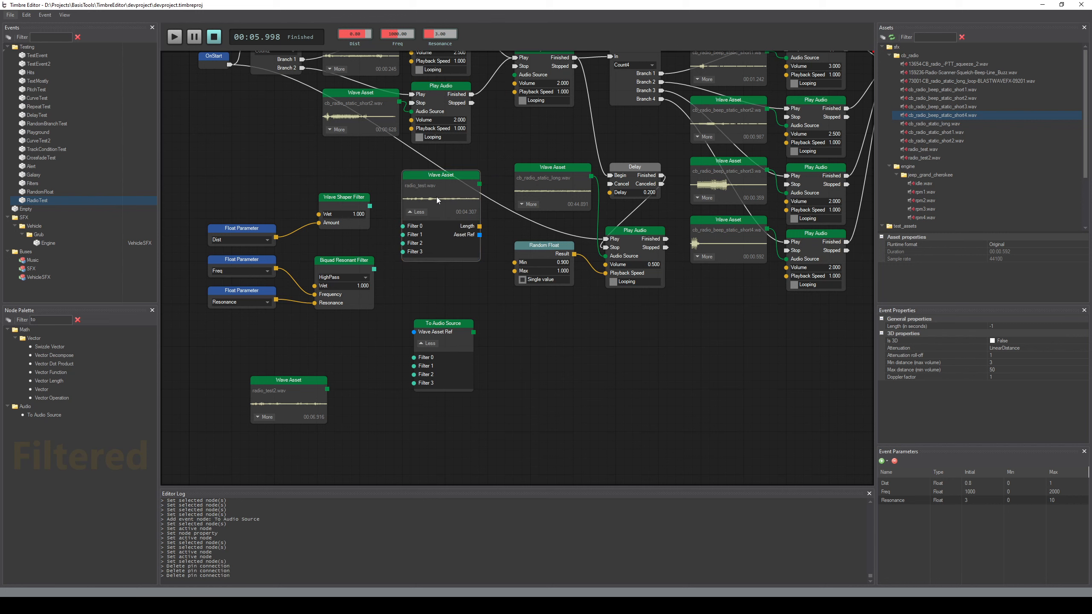
Move radio_test.wav down beside radio_test2.wav and put the To Audio Source node in its former place beside the filters
drag(437, 196, 356, 415)
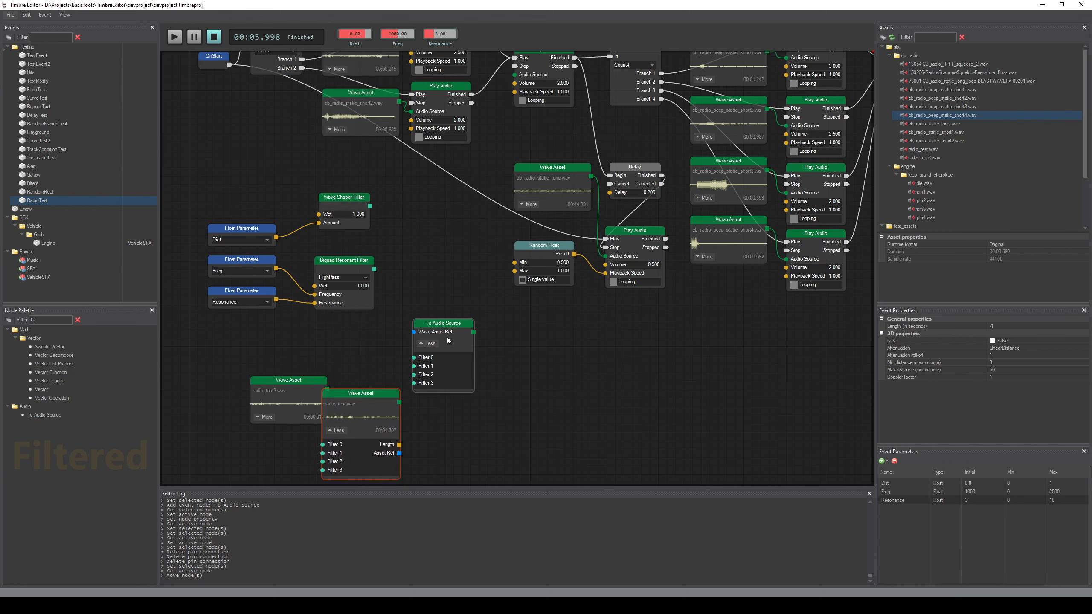
drag(447, 340, 448, 208)
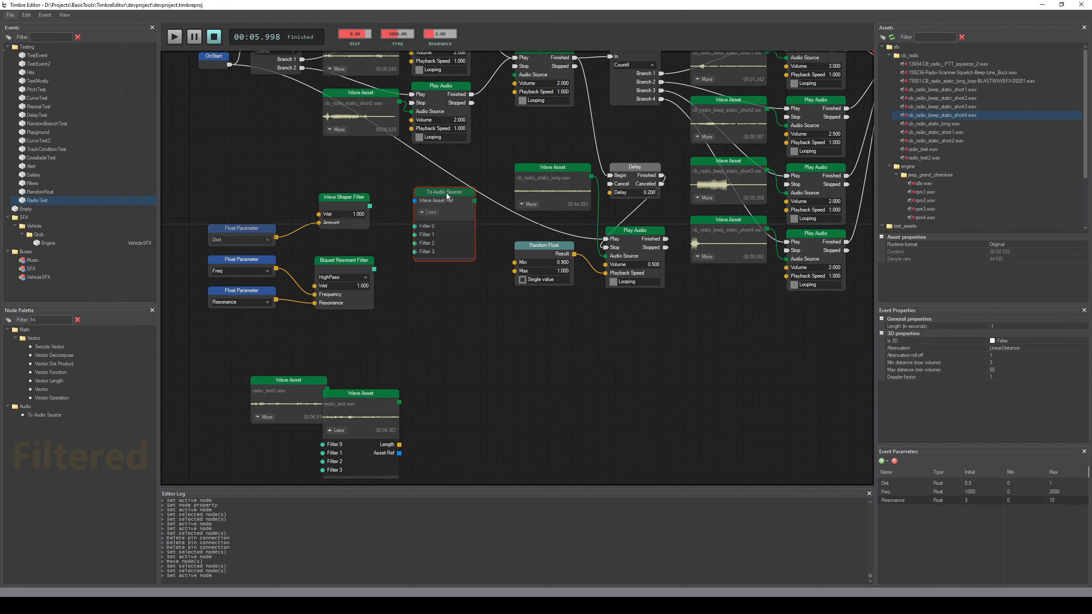
click(540, 388)
Connect the Wave Shaper and Biquad Resonant filters to Filter 0 and Filter 1 of To Audio Source, and its output to the voice Play Audio node
middle_drag(460, 313, 485, 335)
drag(394, 226, 439, 247)
drag(398, 290, 439, 256)
middle_drag(496, 367, 493, 389)
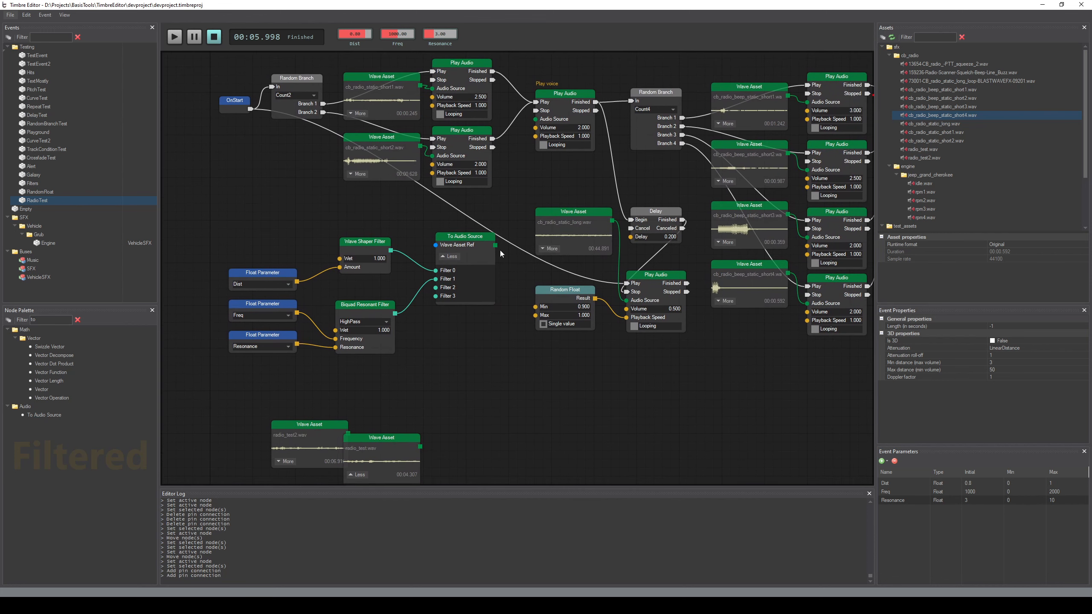
drag(495, 245, 535, 118)
middle_drag(492, 313, 502, 280)
Tidy the layout by moving the Float Parameter and filter nodes closer to the To Audio Source node
drag(484, 203, 495, 198)
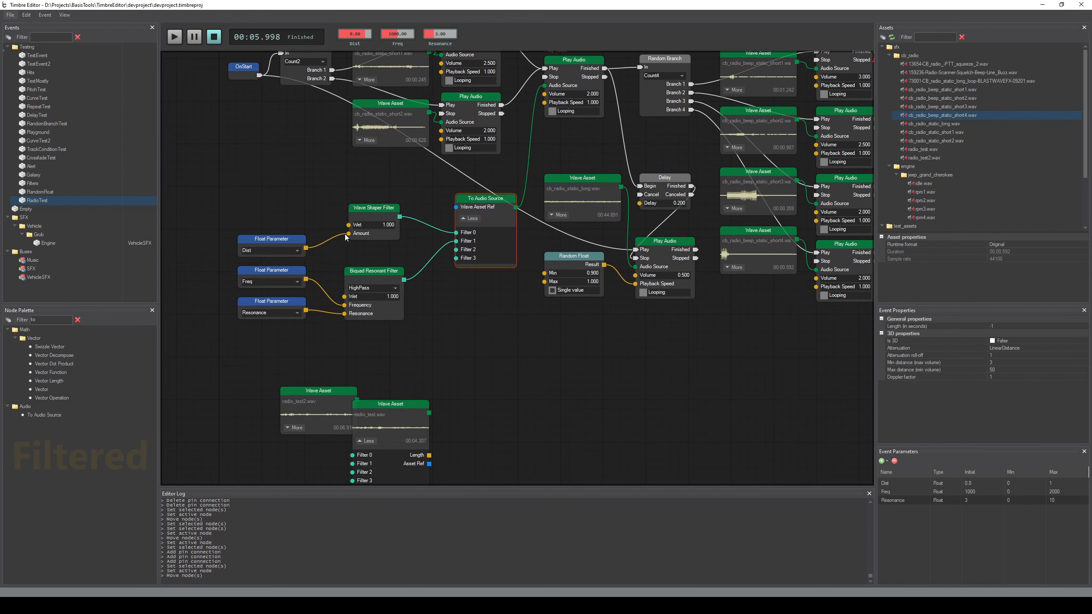
drag(246, 186, 389, 338)
drag(368, 212, 393, 182)
click(447, 340)
middle_drag(447, 339, 445, 315)
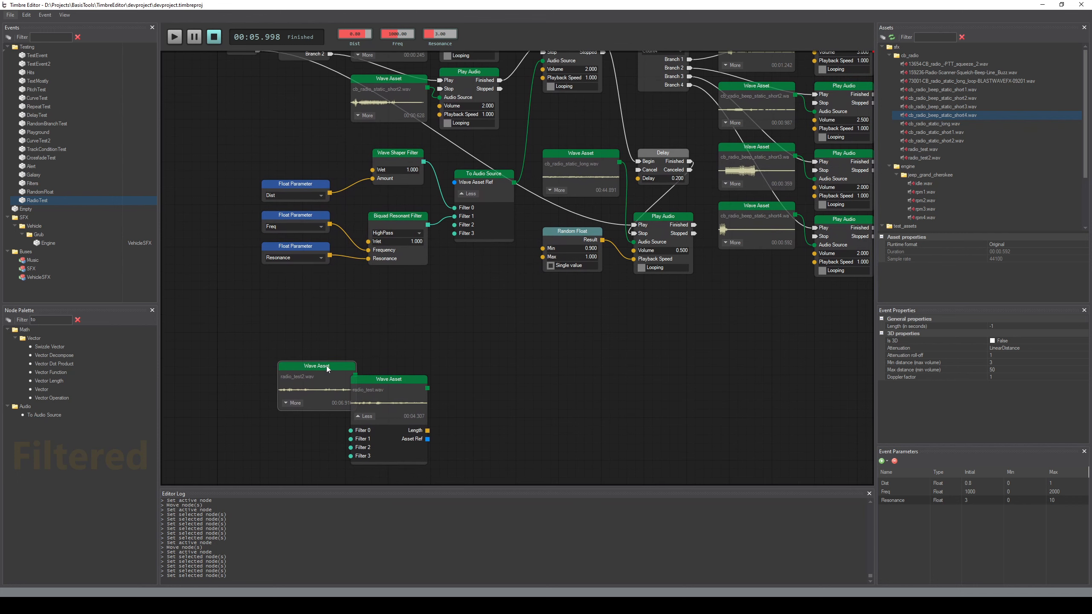
Arrange radio_test2.wav and radio_test.wav side by side below the graph, with radio_test2.wav expanded to show its pins
drag(326, 365, 269, 333)
click(267, 413)
drag(379, 378, 360, 335)
click(477, 409)
Connect radio_test2.wav's Asset Ref to the To Audio Source node's Wave Asset Ref, and save and preview the event
scroll(488, 417, down, 2)
scroll(522, 389, down, 1)
drag(288, 101, 760, 340)
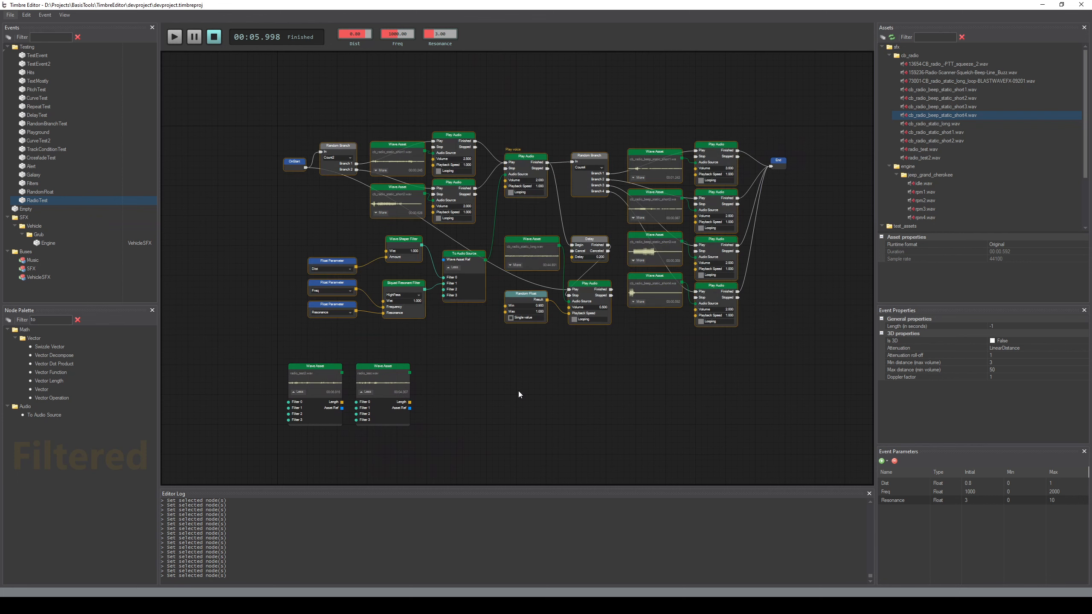
scroll(430, 433, up, 2)
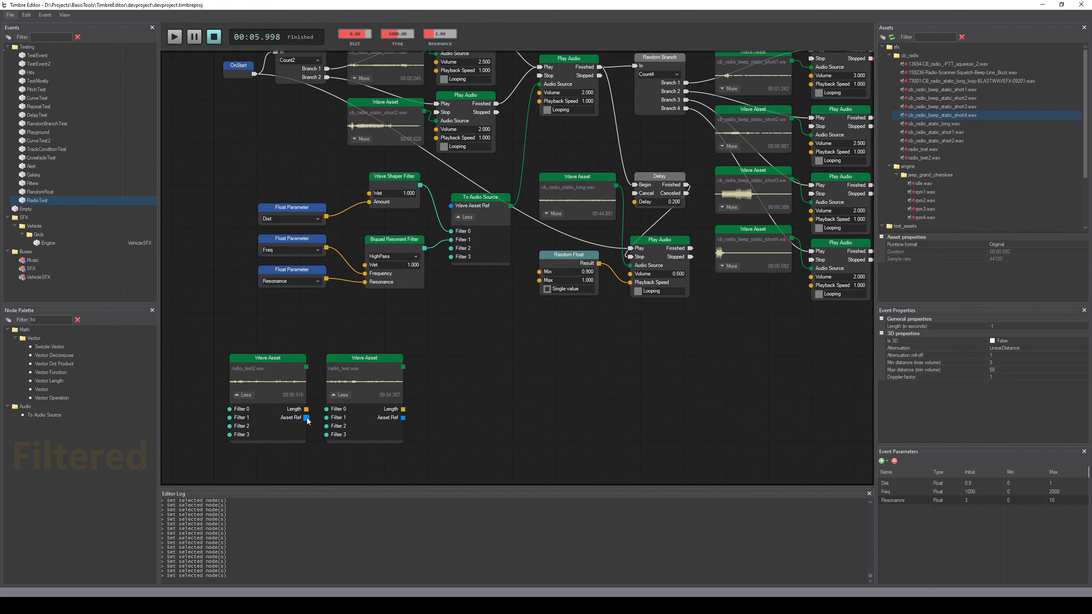
drag(306, 418, 451, 206)
middle_drag(505, 367, 488, 394)
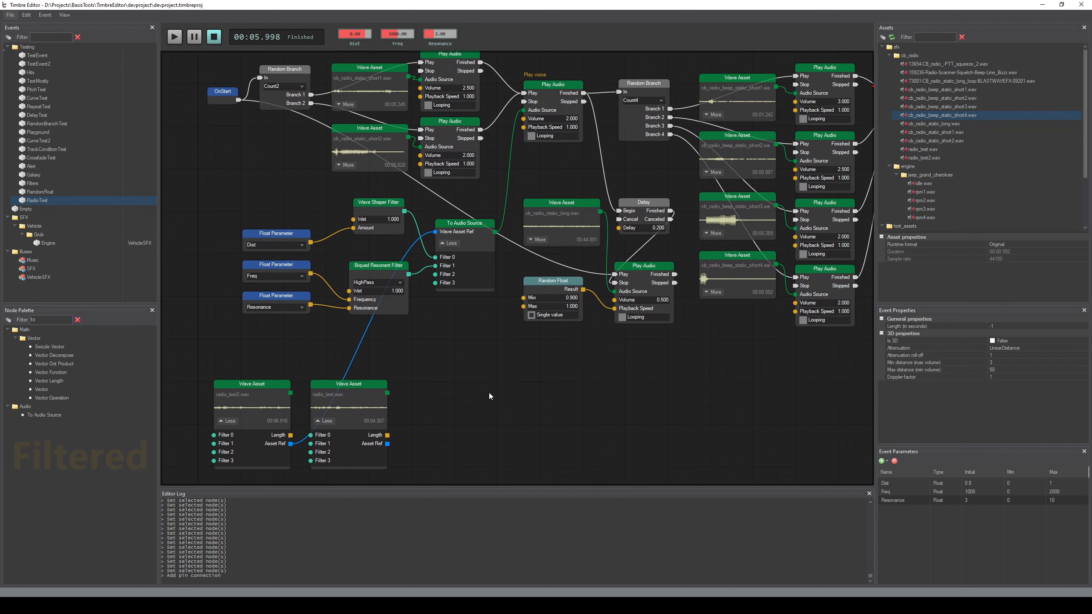
key(ctrl+s)
key(space)
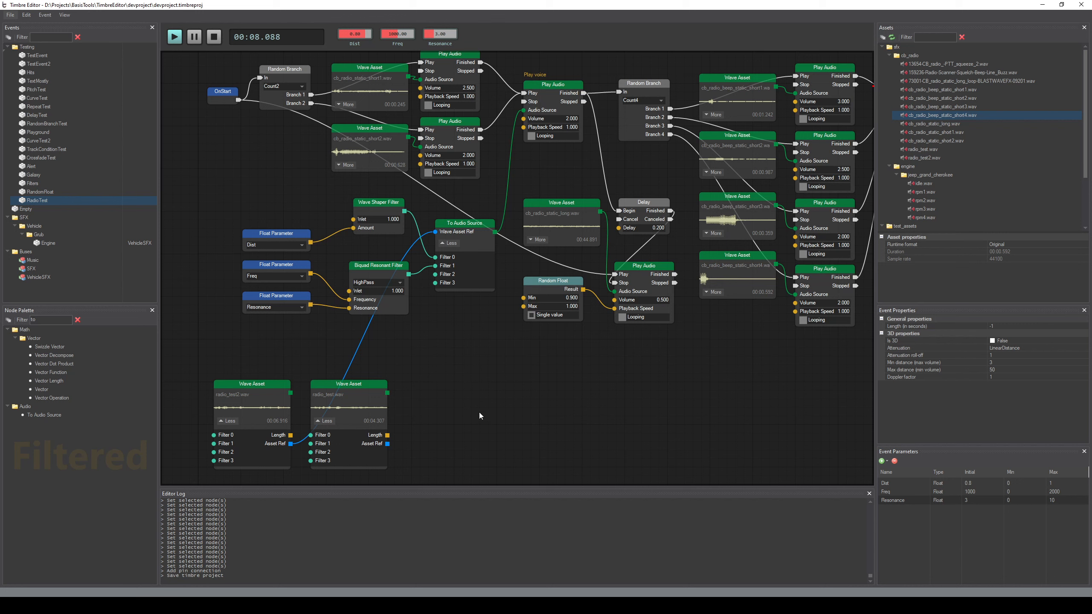
Replace the radio_test2.wav link into To Audio Source with radio_test.wav's Asset Ref and preview the event
click(351, 359)
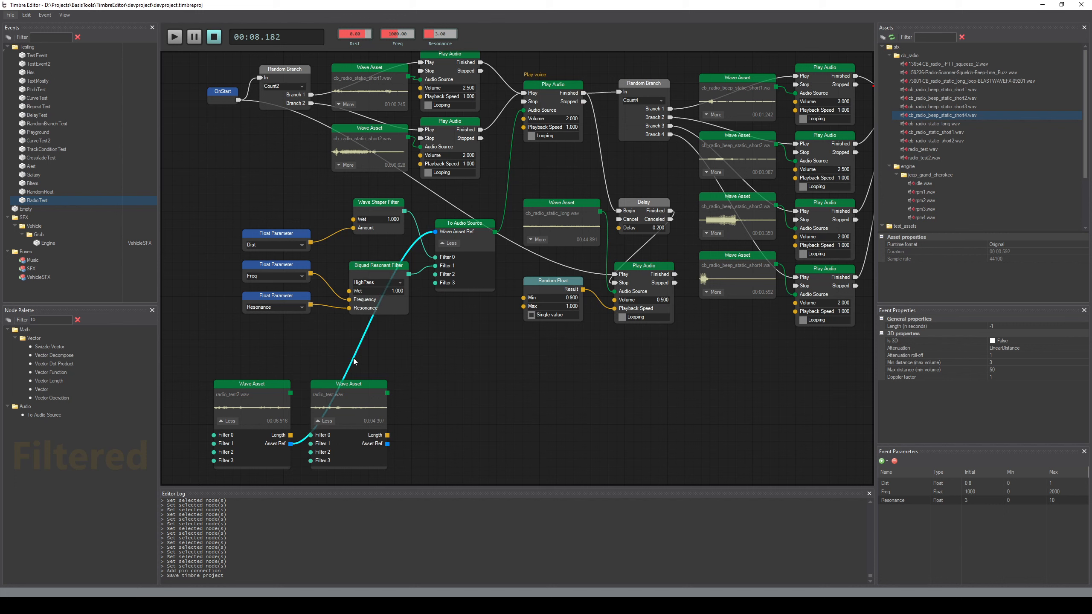
key(Delete)
drag(387, 444, 435, 232)
key(space)
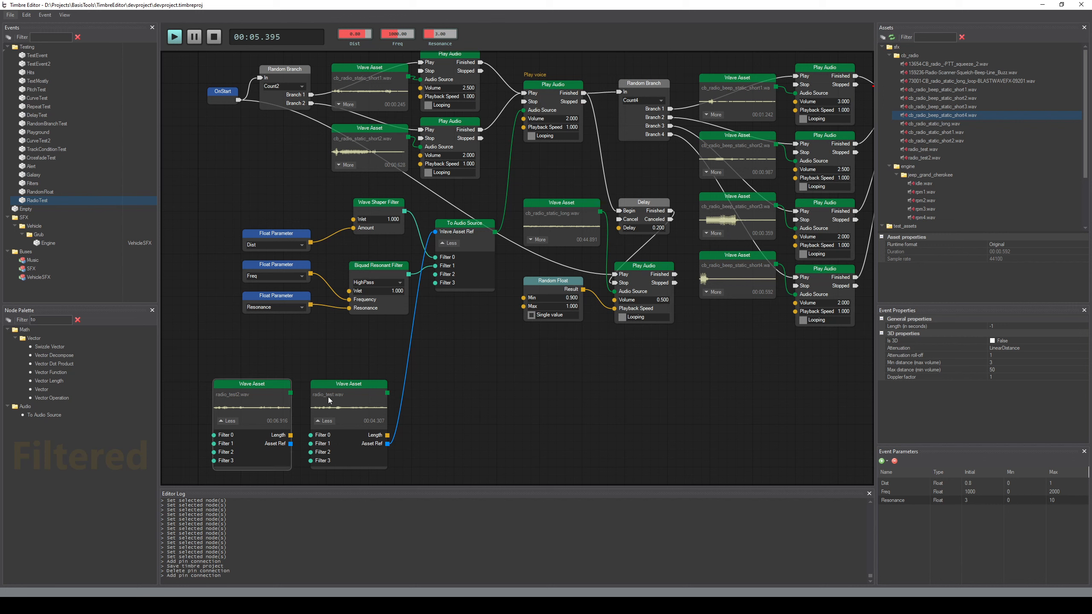
Duplicate the "Play voice" Play Audio node beside radio_test.wav and connect that wave's audio output to its Audio Source
click(552, 84)
key(ctrl+c)
key(ctrl+v)
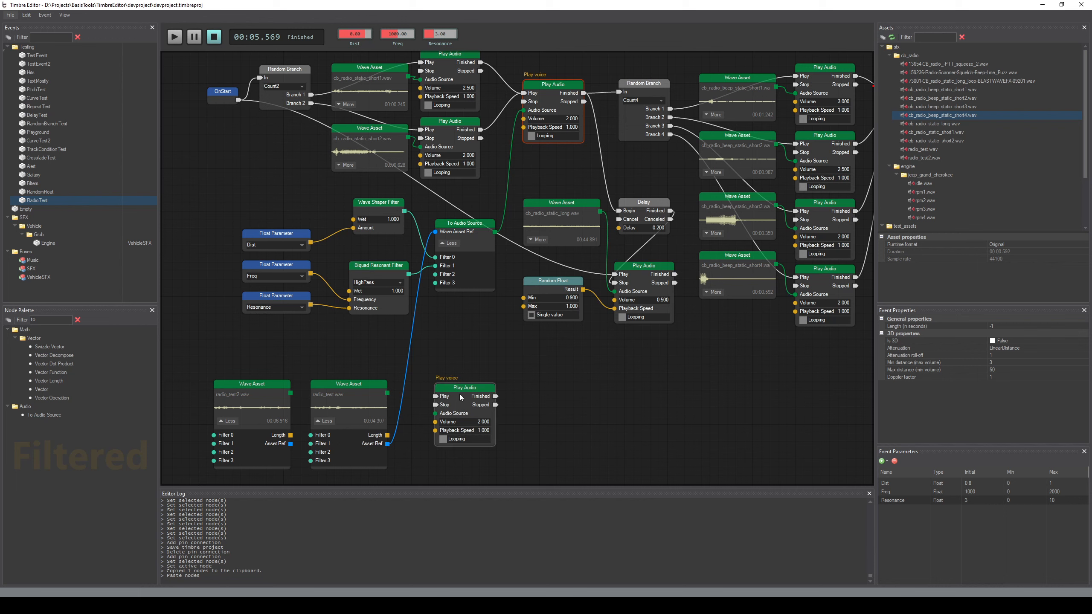
click(462, 387)
drag(462, 388, 466, 385)
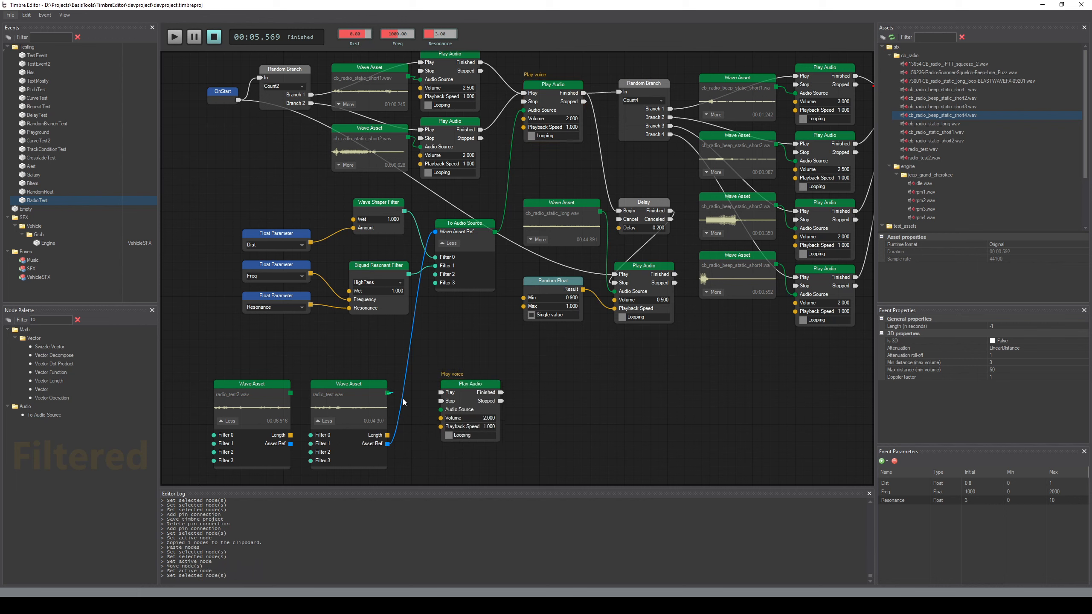
drag(388, 392, 489, 388)
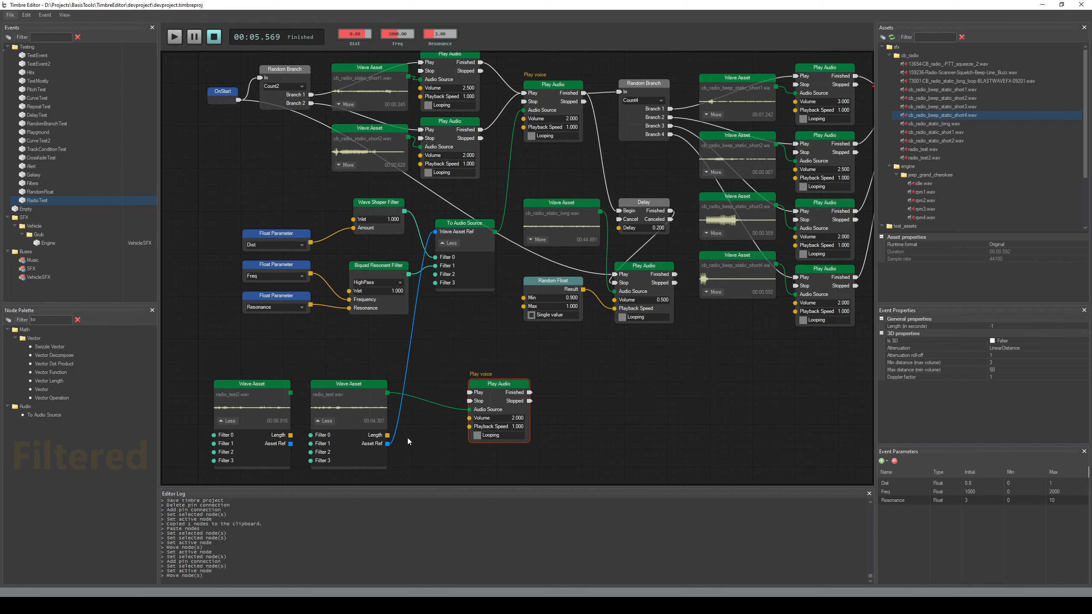
Filter the node palette by "sig", add an OnSignal node and connect it to the duplicated Play Audio node's Play input
double_click(48, 321)
text(sing)
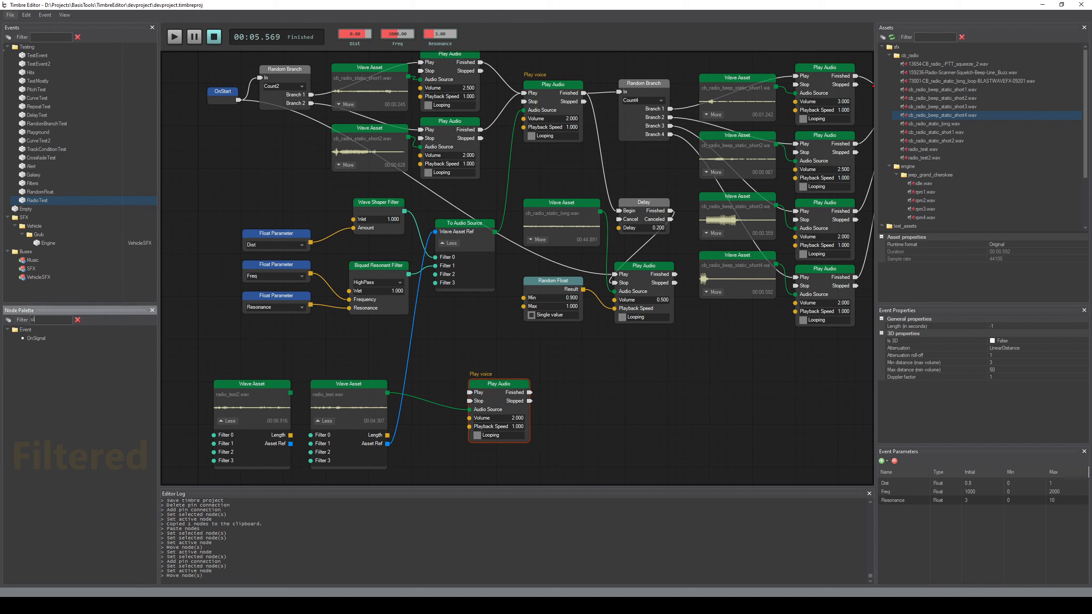
key(BackSpace)
key(BackSpace)
text(g)
drag(46, 338, 470, 393)
drag(451, 351, 421, 357)
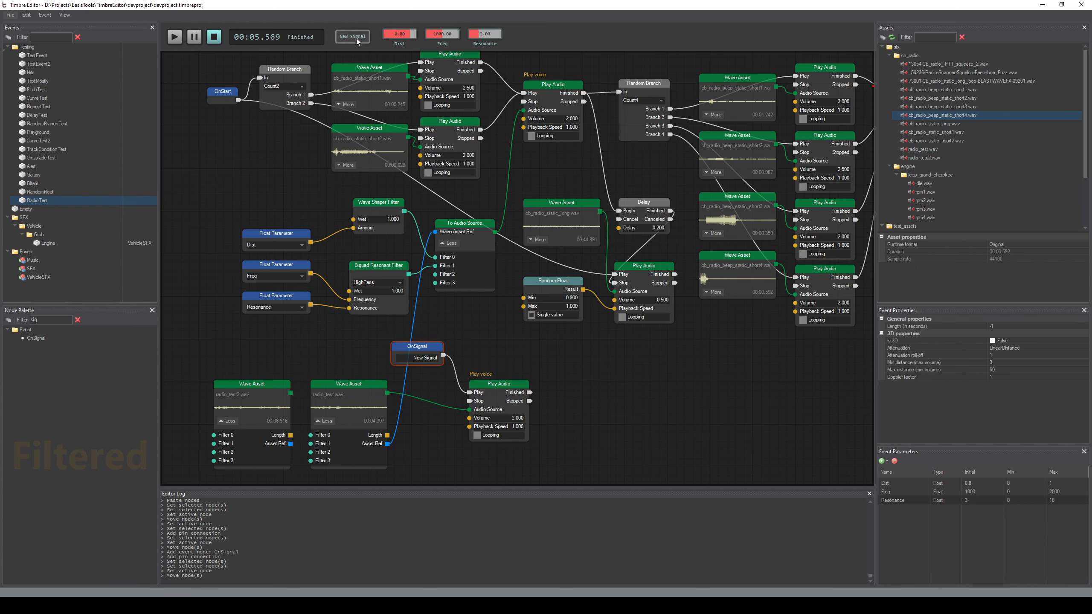
middle_drag(490, 360, 496, 345)
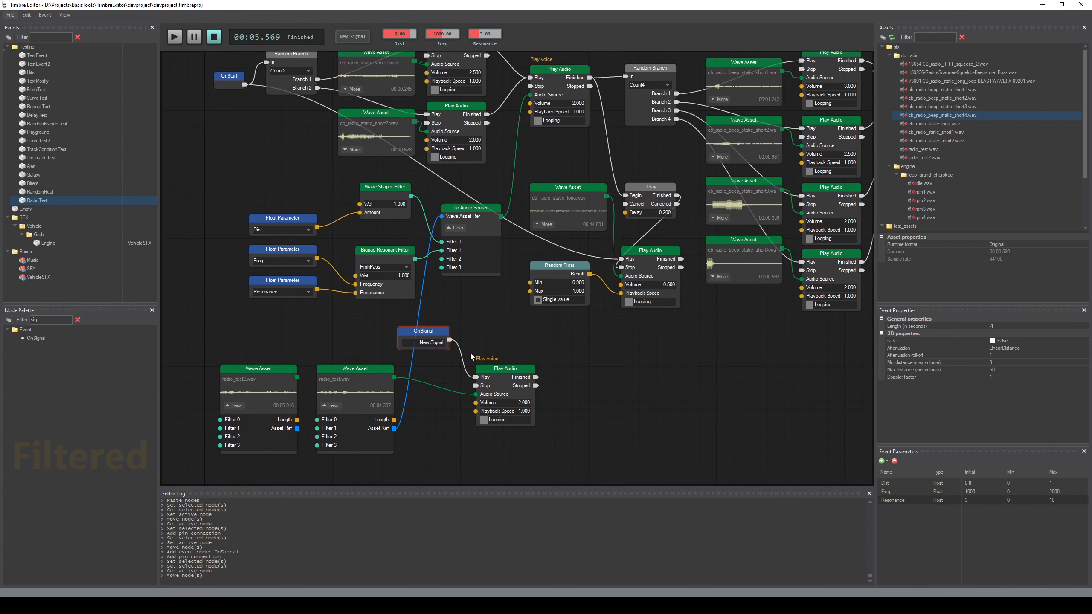
Preview the RadioTest event and look over the duplicated Play Audio node and its connections
click(175, 39)
middle_drag(600, 416, 603, 408)
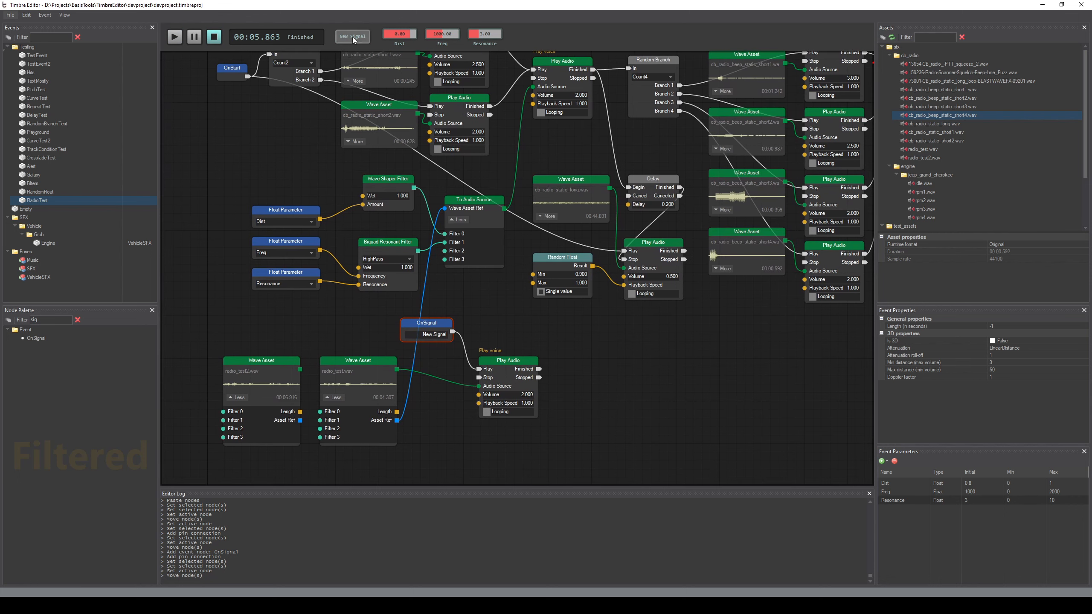
click(522, 360)
middle_drag(569, 376, 569, 364)
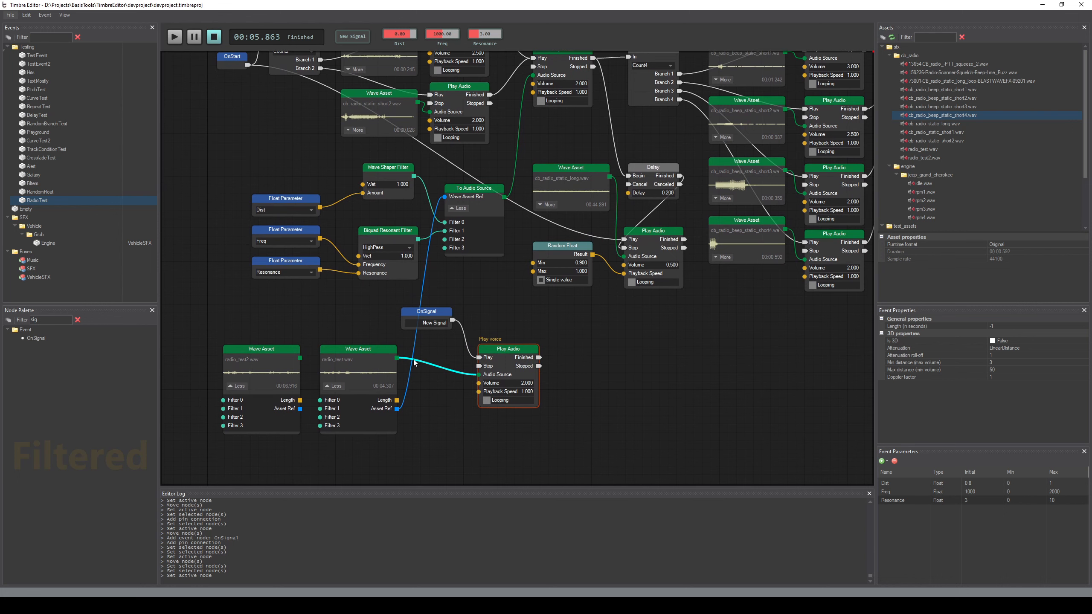
mouse_move(587, 361)
middle_down()
mouse_move(615, 408)
mouse_move(602, 363)
middle_up()
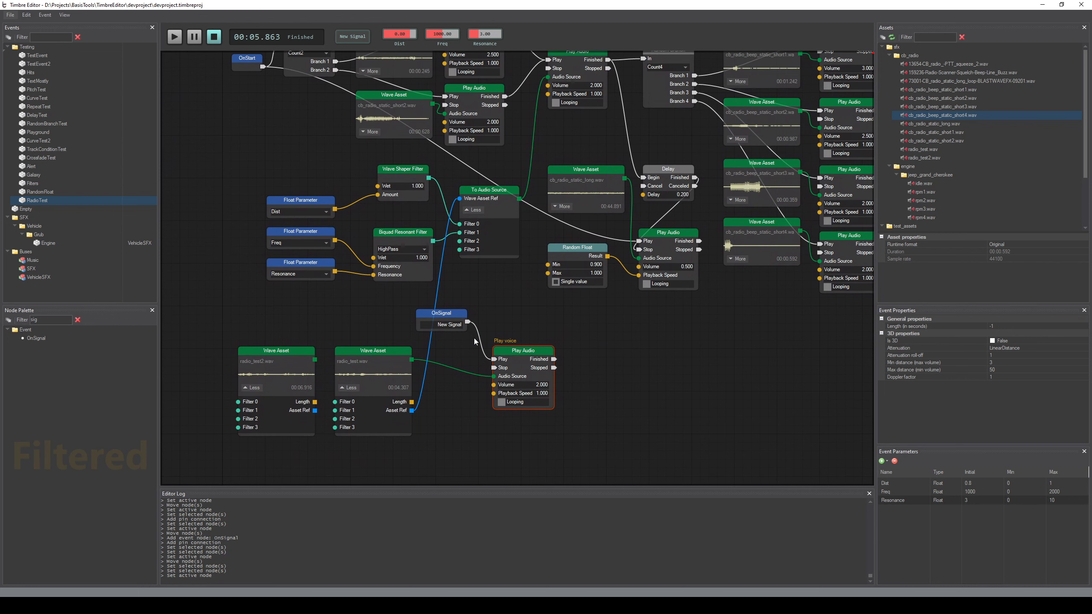
Delete the OnSignal node and rewire OnStart solely to the duplicated Play Audio node to preview the unfiltered voice
click(442, 314)
key(Delete)
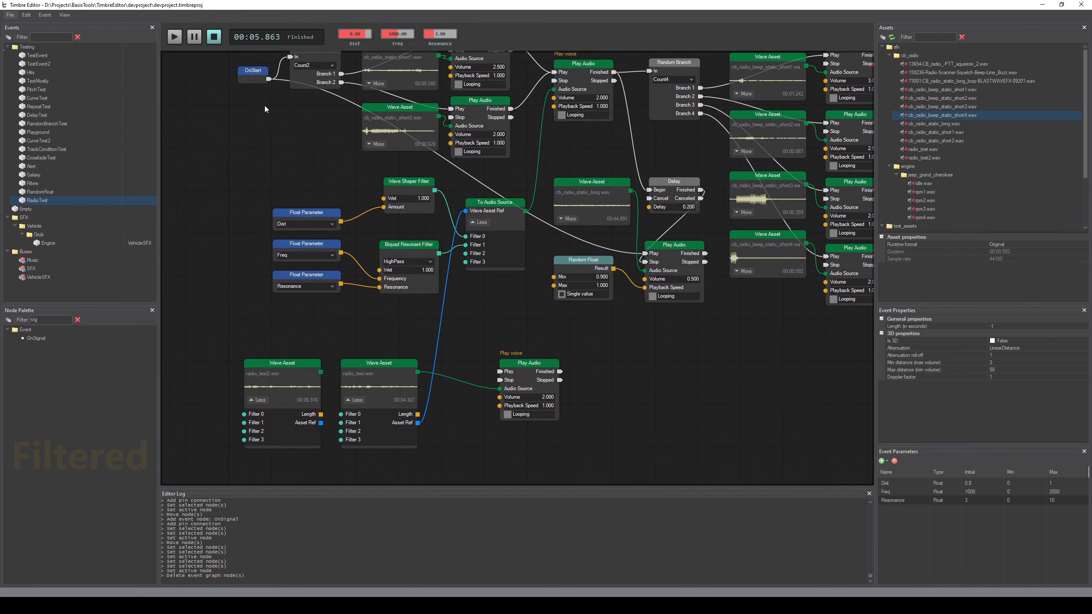
key(Delete)
key(Delete)
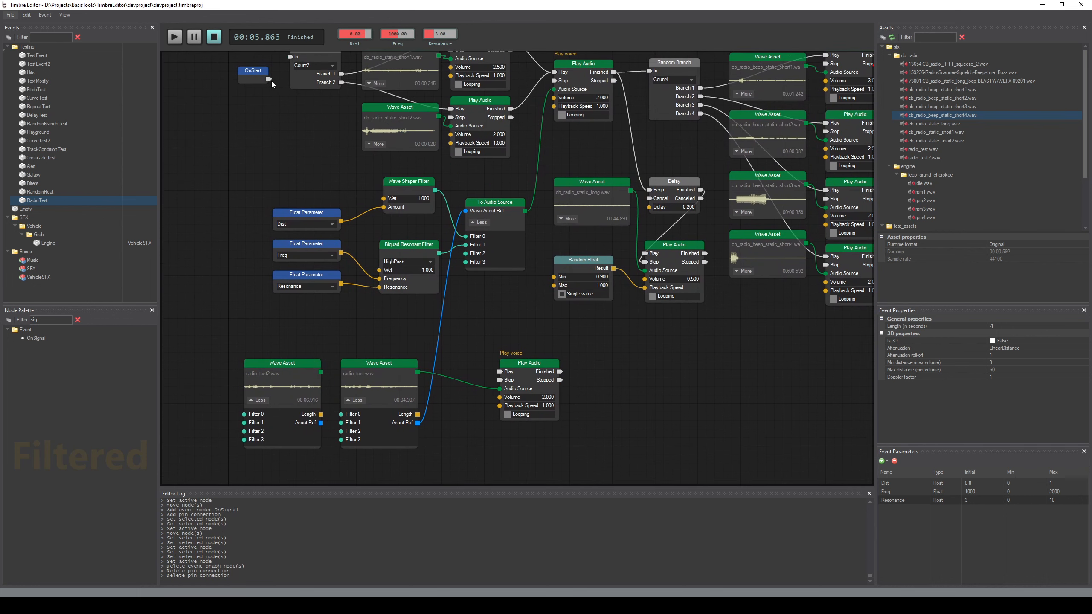
drag(269, 79, 499, 371)
key(space)
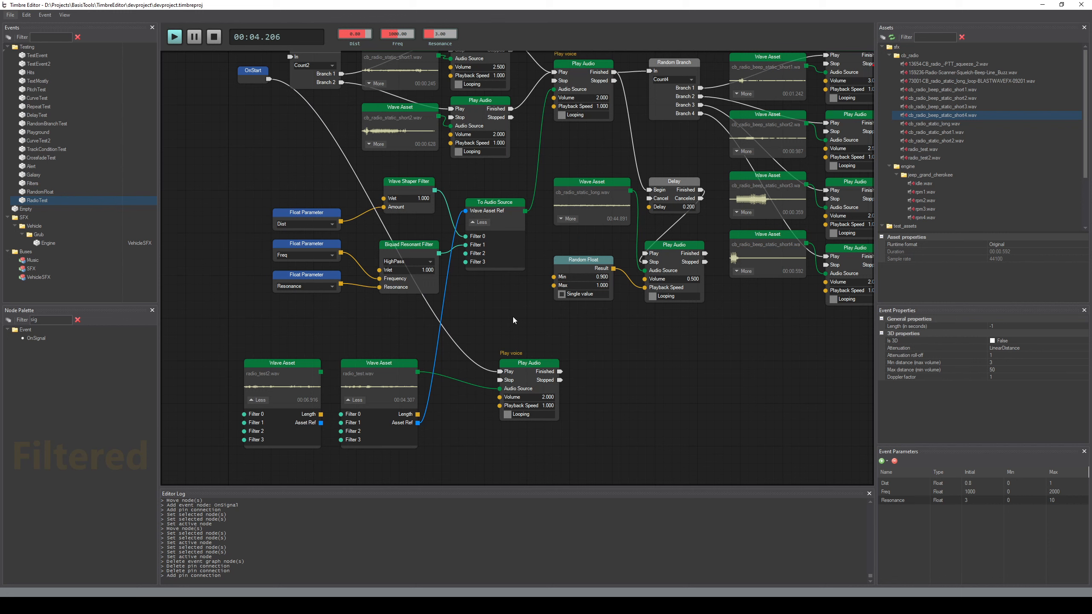
Undo the OnStart rewiring and preview the full radio effect again
key(ctrl+z)
key(ctrl+z)
key(ctrl+z)
key(space)
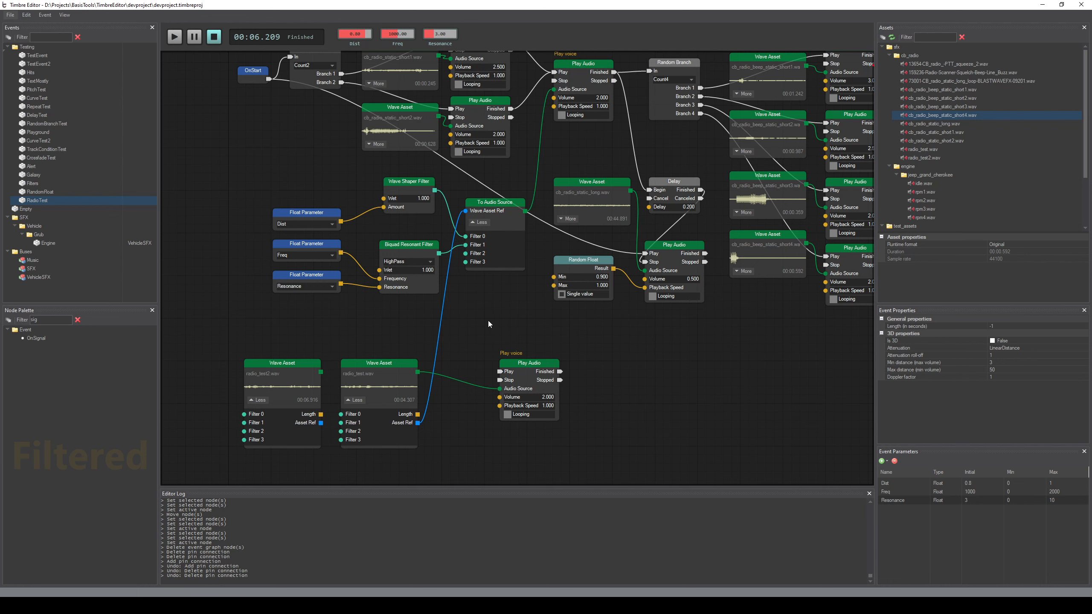
Delete the duplicated, unfiltered Play Audio node beside the radio_test.wav Wave Asset
middle_drag(702, 354, 638, 430)
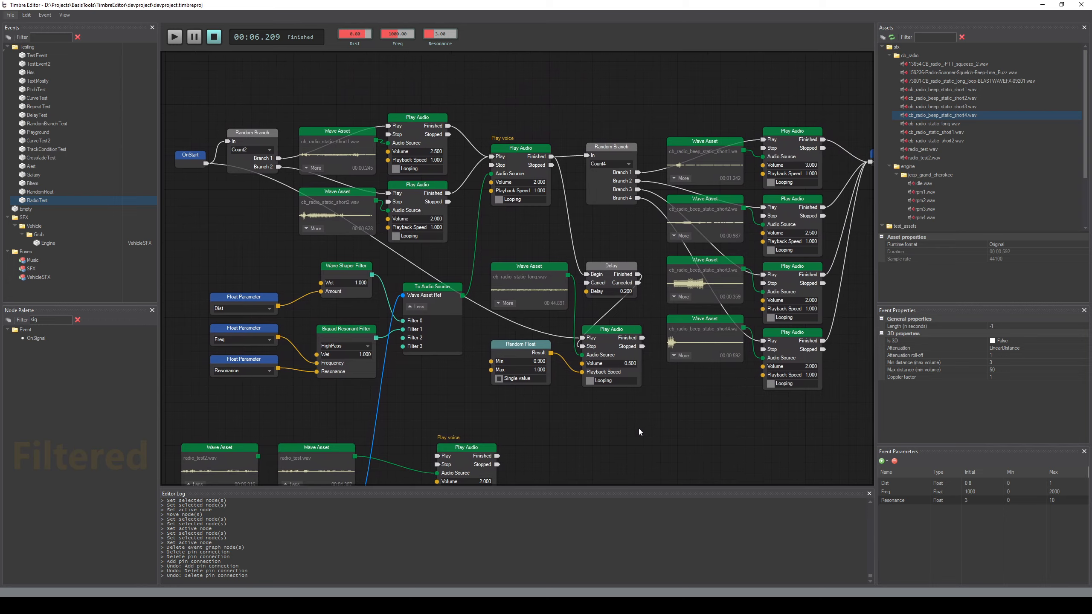
scroll(635, 431, down, 1)
scroll(623, 415, down, 1)
click(480, 355)
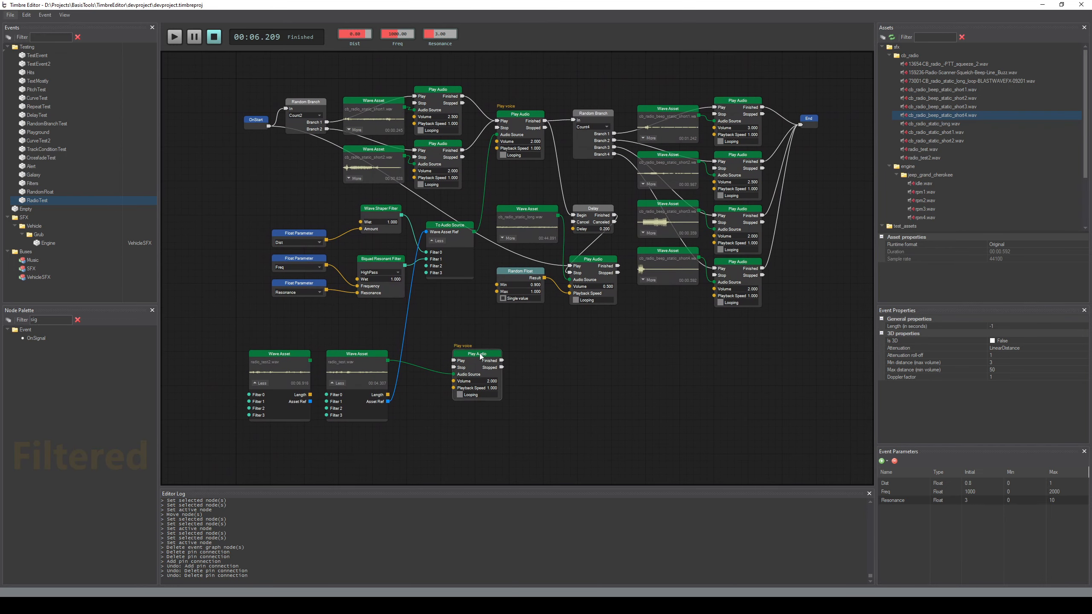
key(Delete)
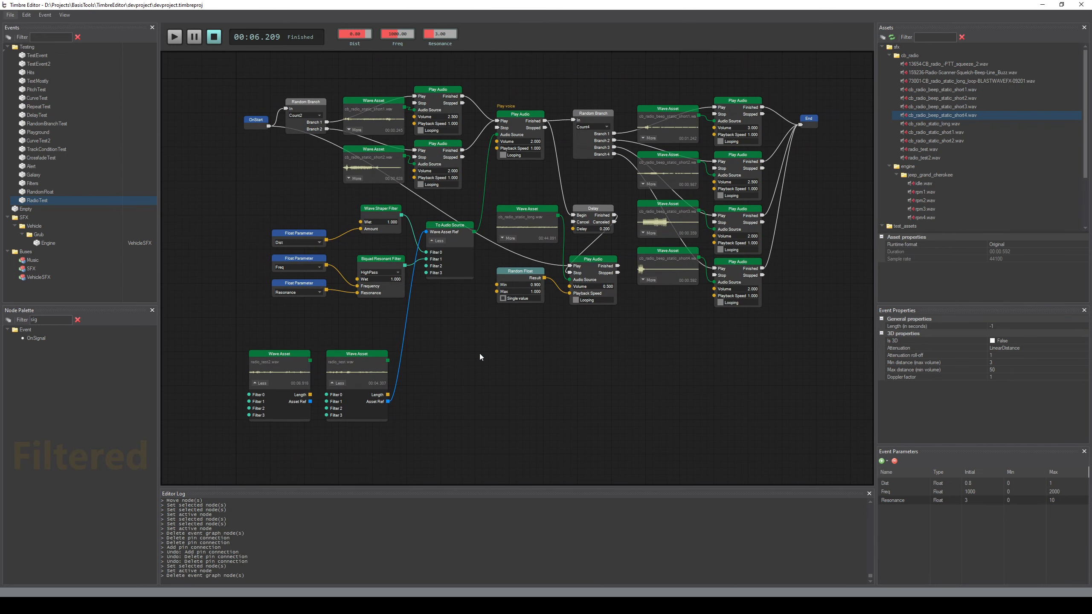
Replace the radio_test.wav link into To Audio Source with the radio_test2.wav node's Asset Ref, and preview the event
click(398, 378)
key(Delete)
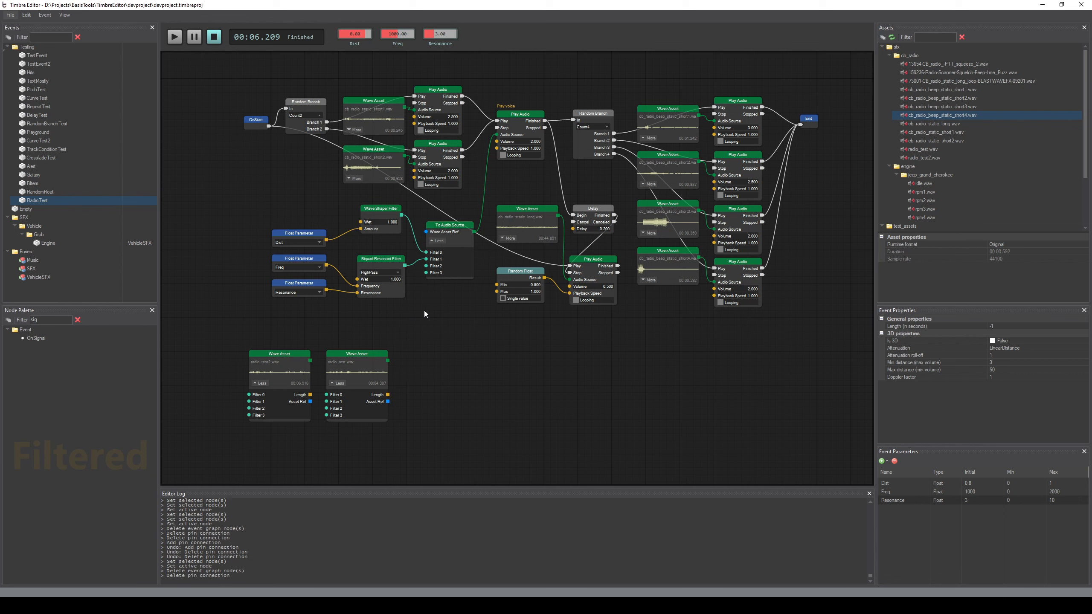
drag(425, 232, 312, 402)
middle_drag(466, 399, 492, 421)
key(space)
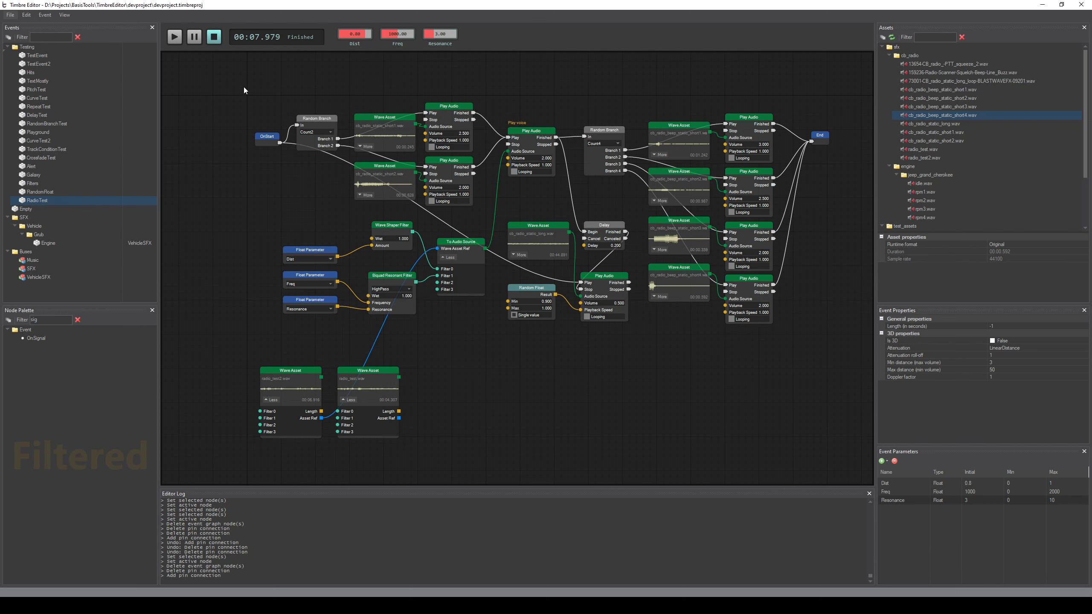
drag(244, 87, 849, 331)
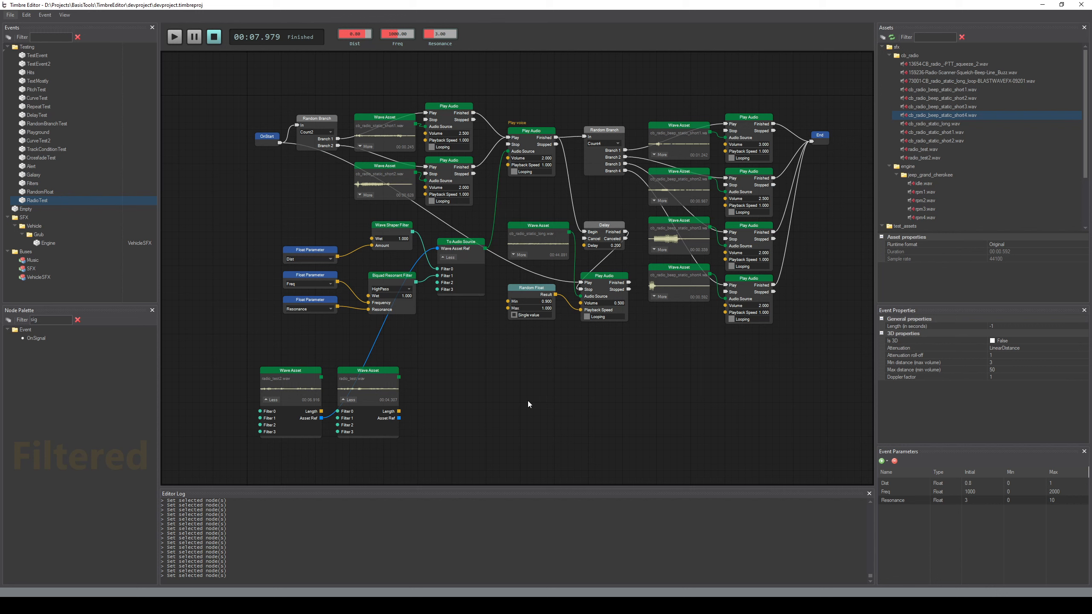
middle_drag(571, 371, 576, 375)
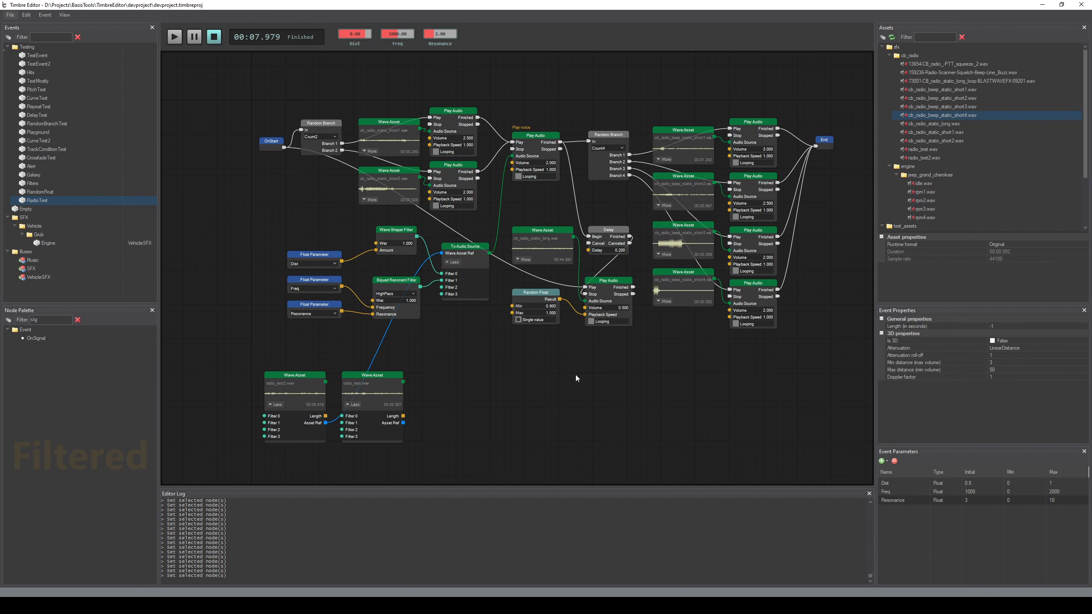